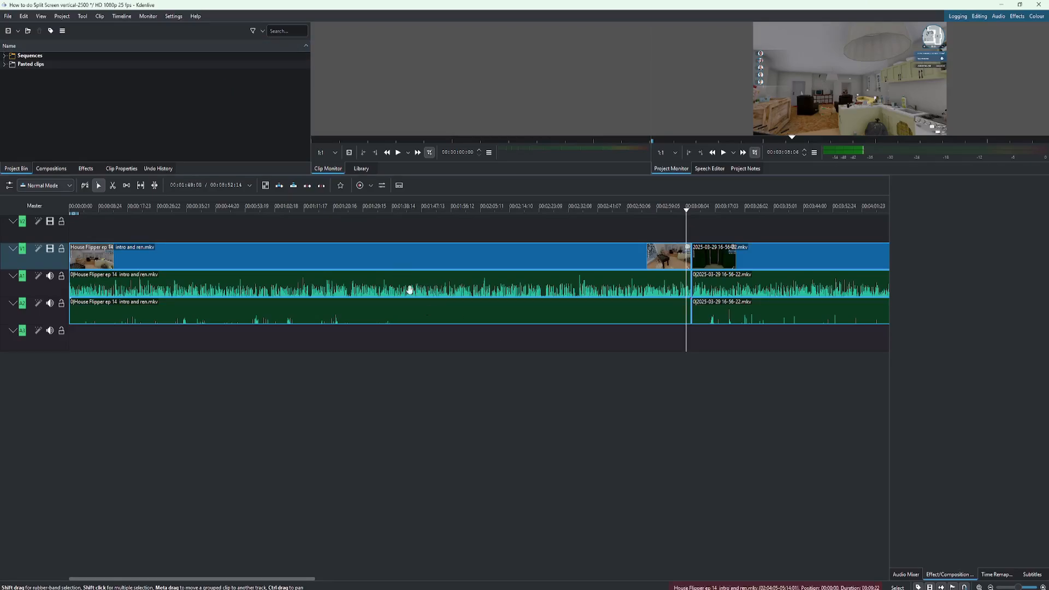
# Step: Check the installed Kdenlive version in the program's About information
pyautogui.click(200, 15)
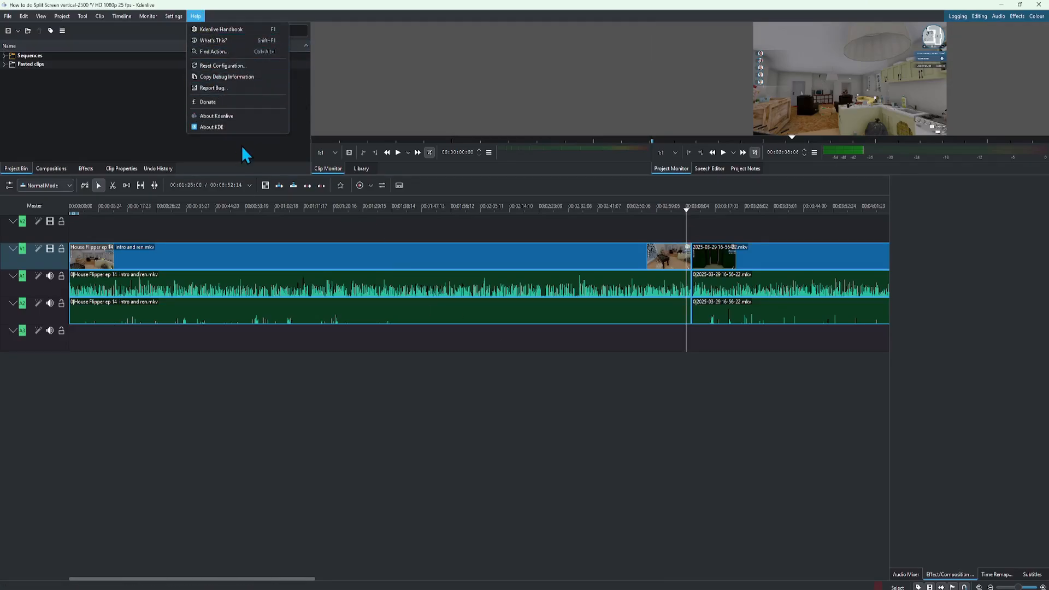
pyautogui.click(234, 116)
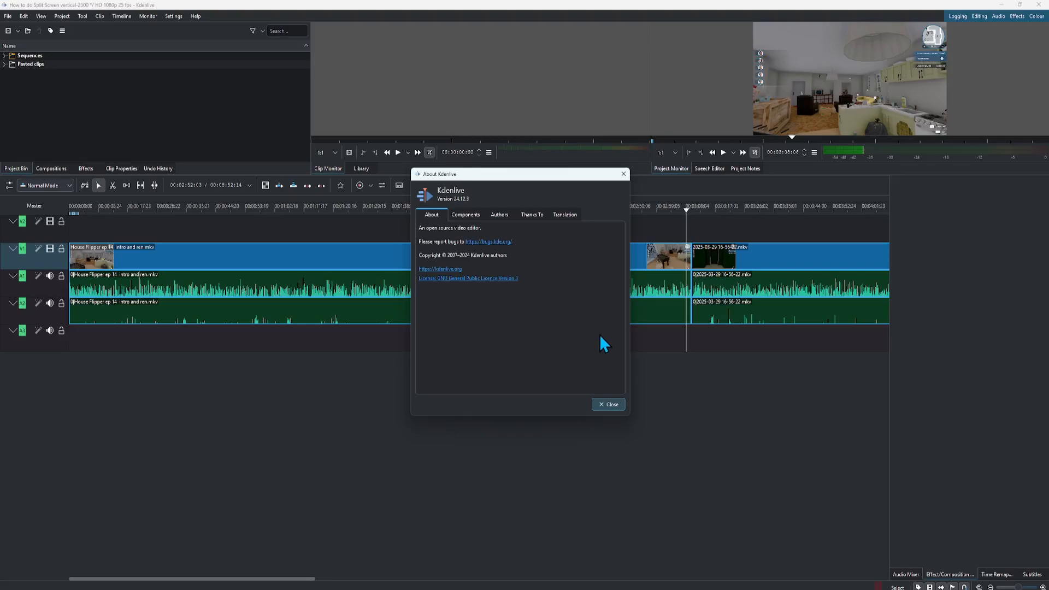
pyautogui.click(608, 403)
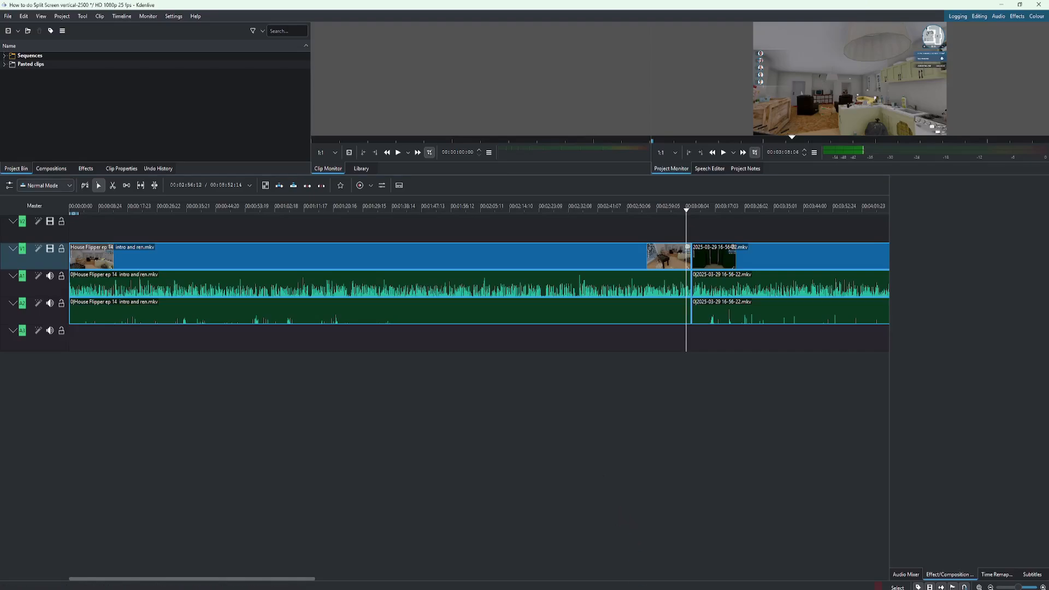
# Step: Switch to the browser and examine the YouTube page "Kdenlive Two Ways To Create Split Or Quad Screen Videos", including its title, chapters and description
pyautogui.moveTo(634, 589)
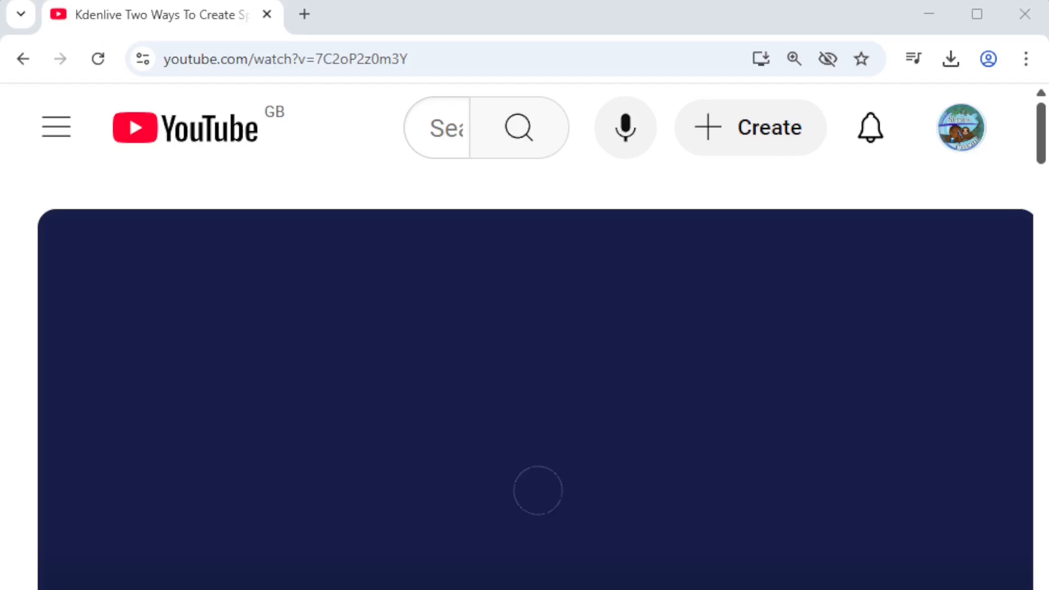
pyautogui.hotkey('alt', 'Tab')
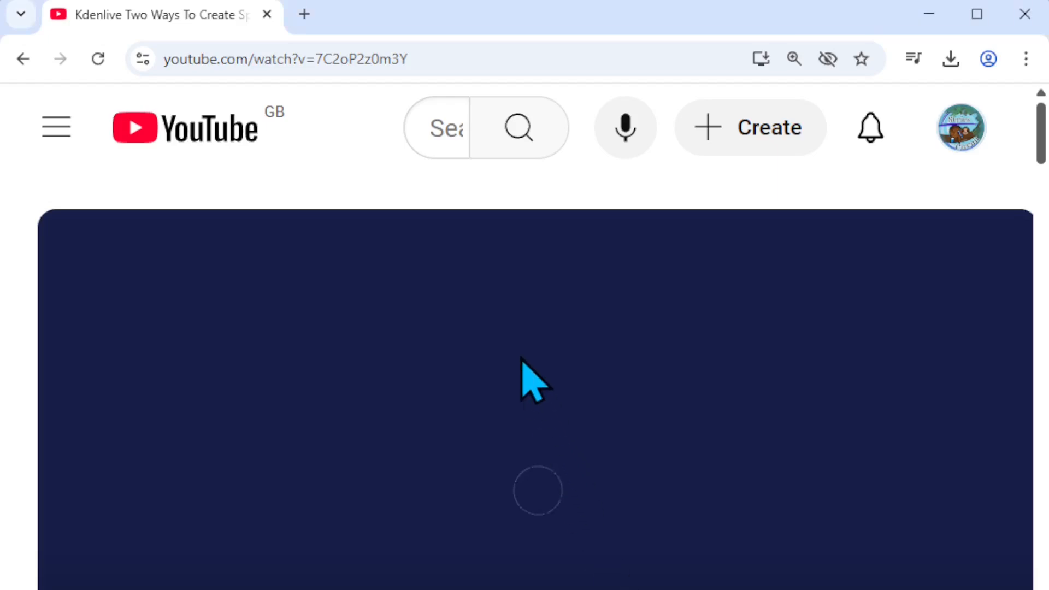
pyautogui.scroll(-1, 510, 363)
pyautogui.scroll(1, 503, 363)
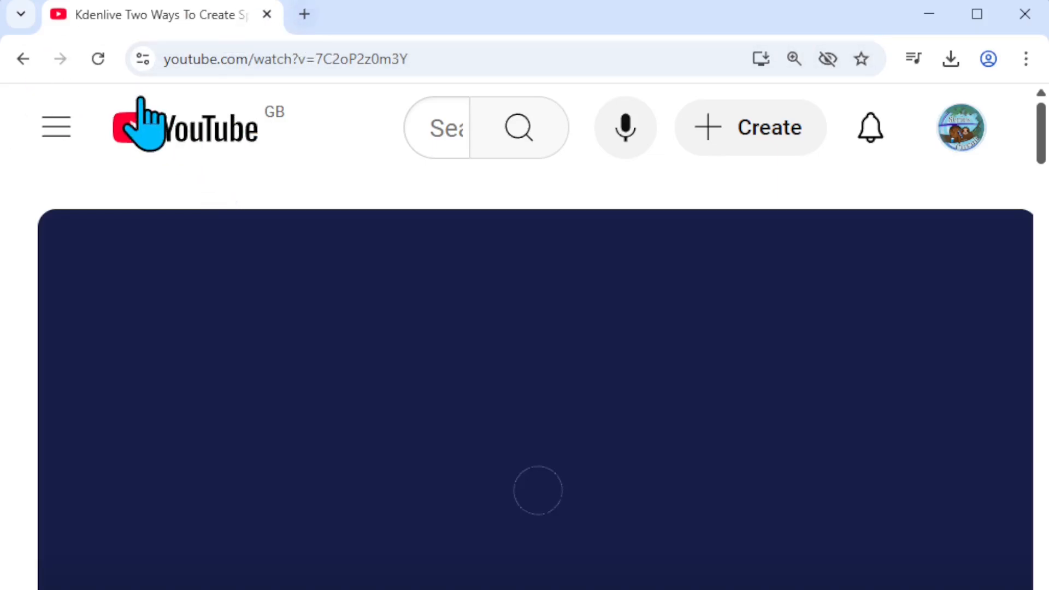
pyautogui.scroll(-10, 339, 321)
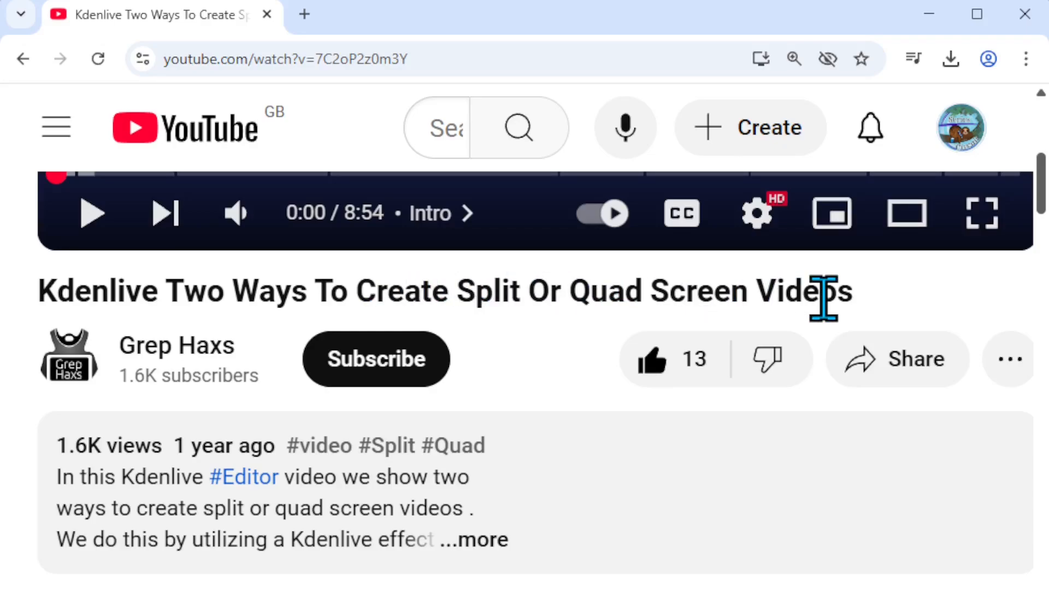
pyautogui.scroll(6, 263, 500)
pyautogui.scroll(-5, 520, 415)
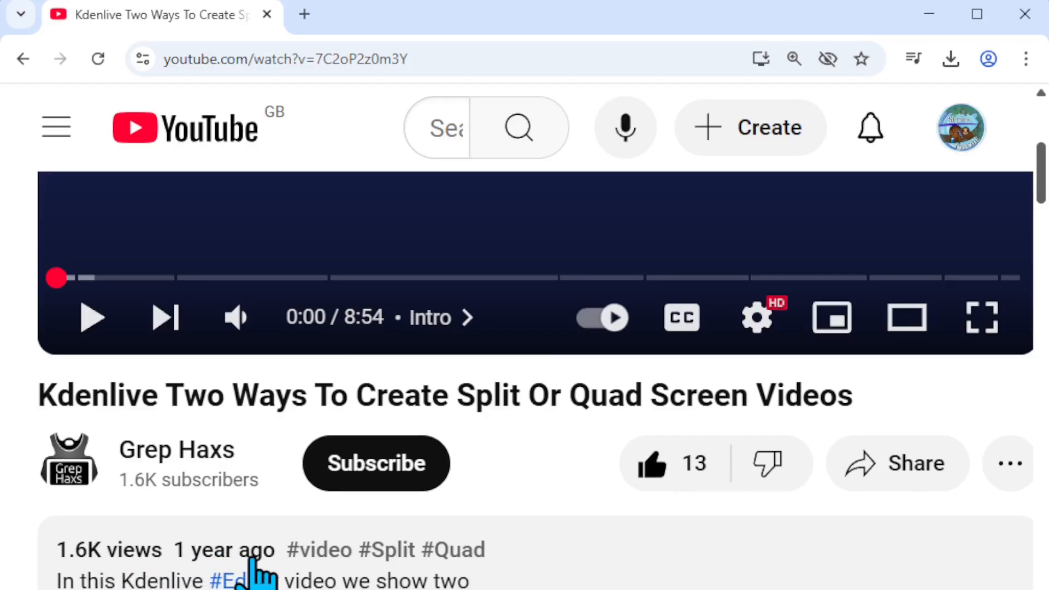
pyautogui.scroll(3, 281, 552)
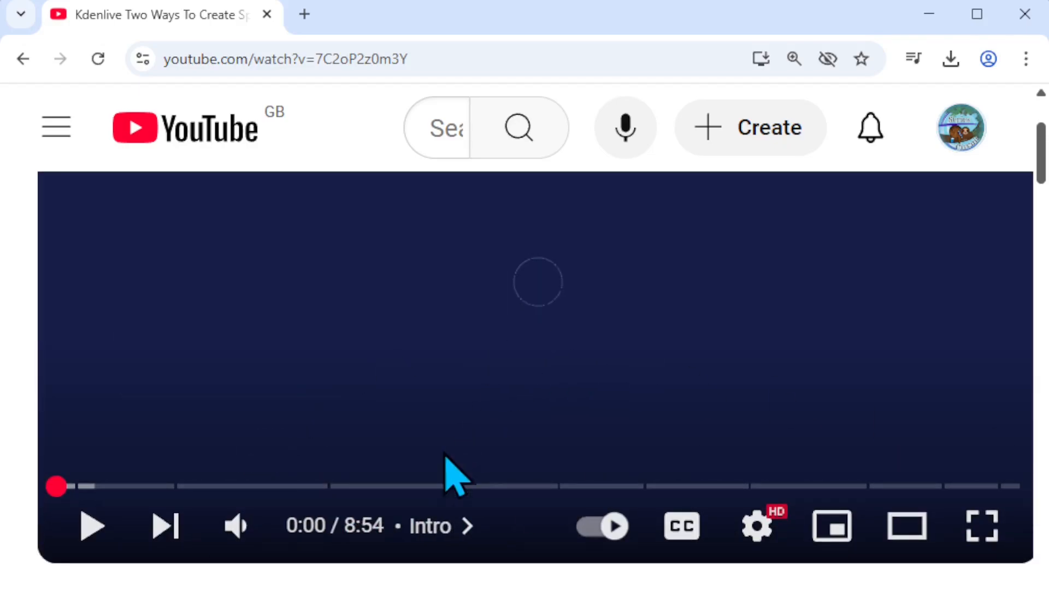
pyautogui.scroll(-4, 445, 560)
pyautogui.scroll(-3, 423, 551)
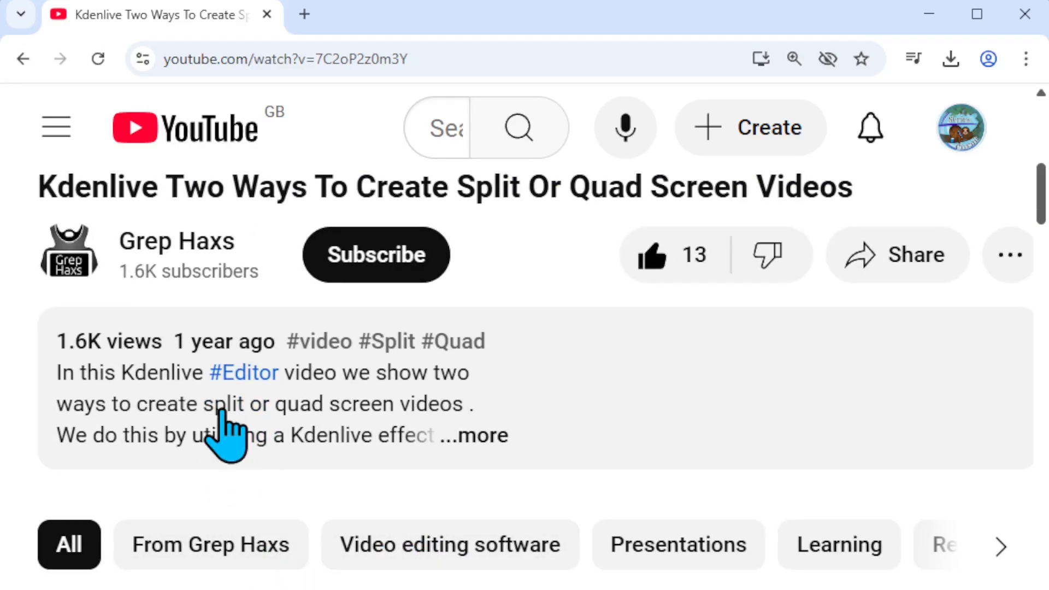
pyautogui.scroll(8, 498, 377)
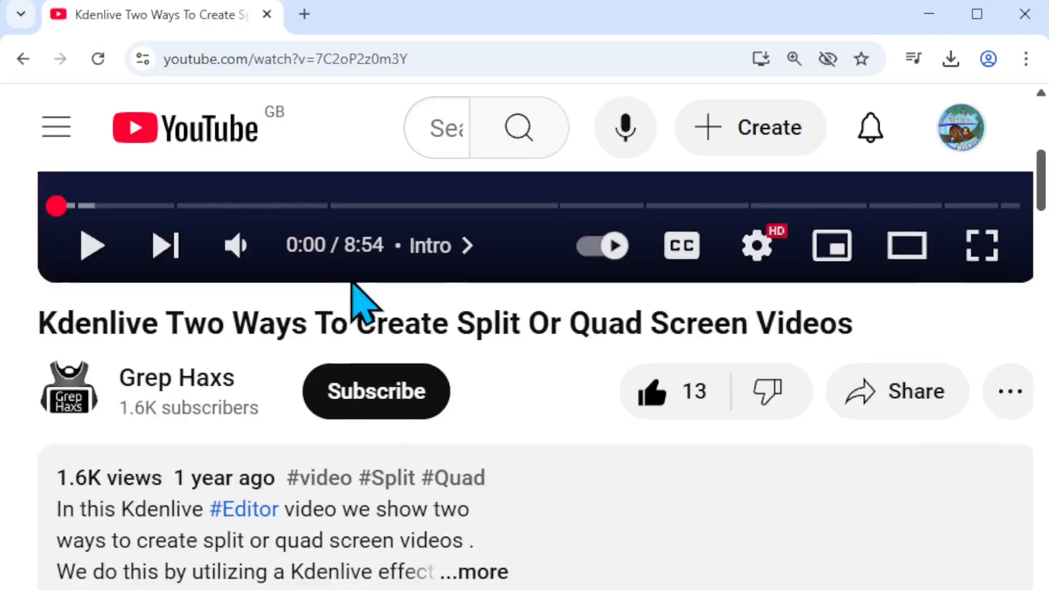
pyautogui.scroll(-3, 761, 204)
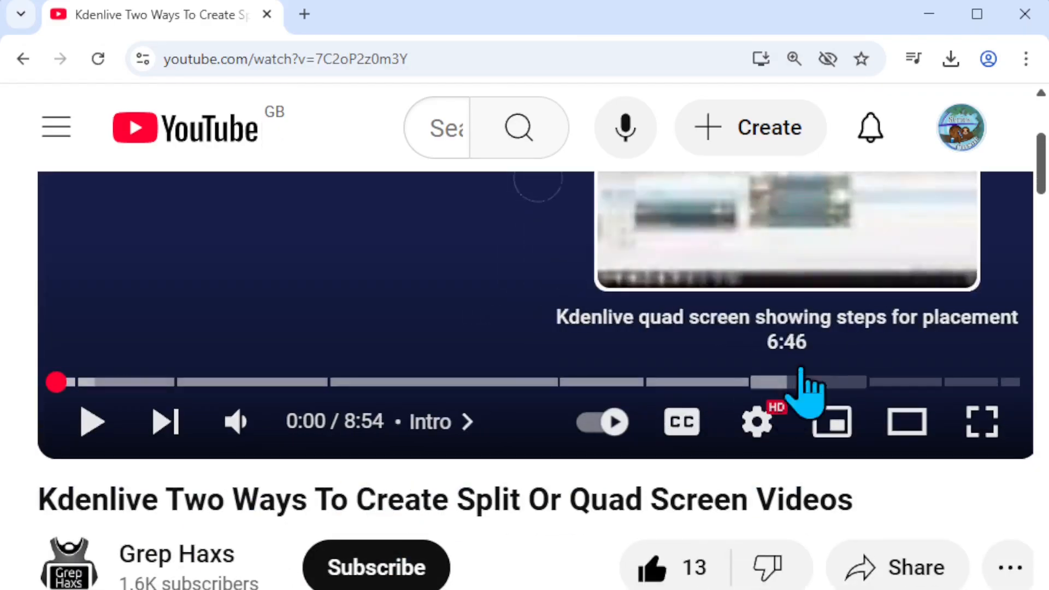
pyautogui.scroll(2, 409, 433)
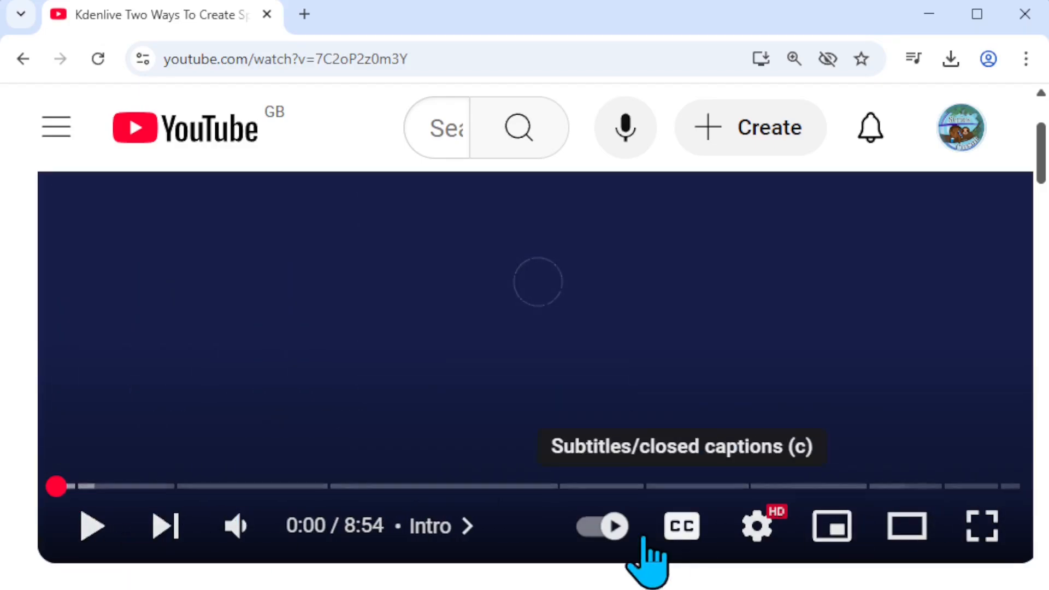
pyautogui.scroll(-3, 535, 383)
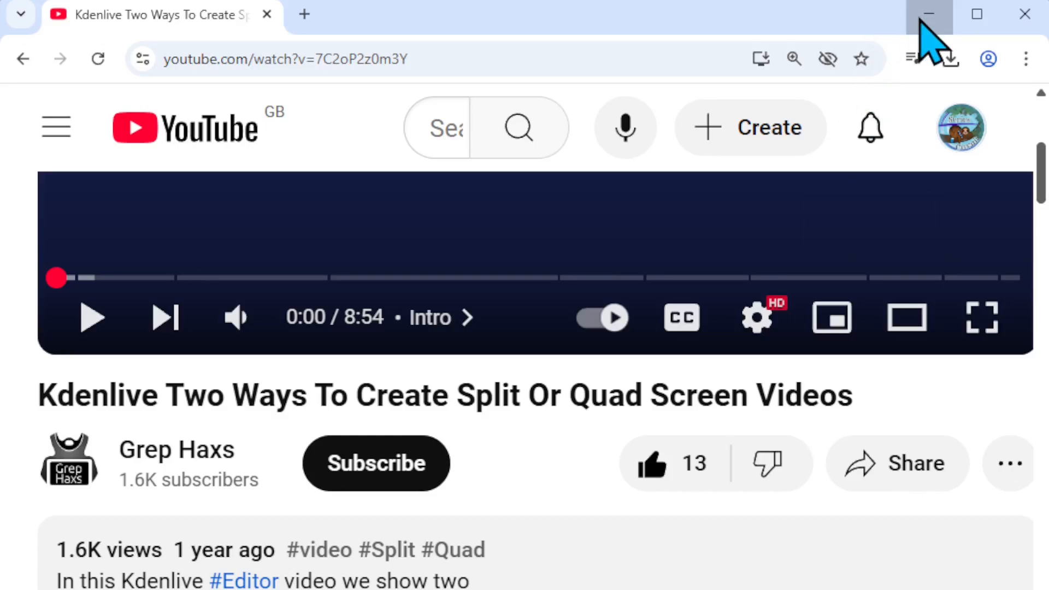
pyautogui.click(923, 17)
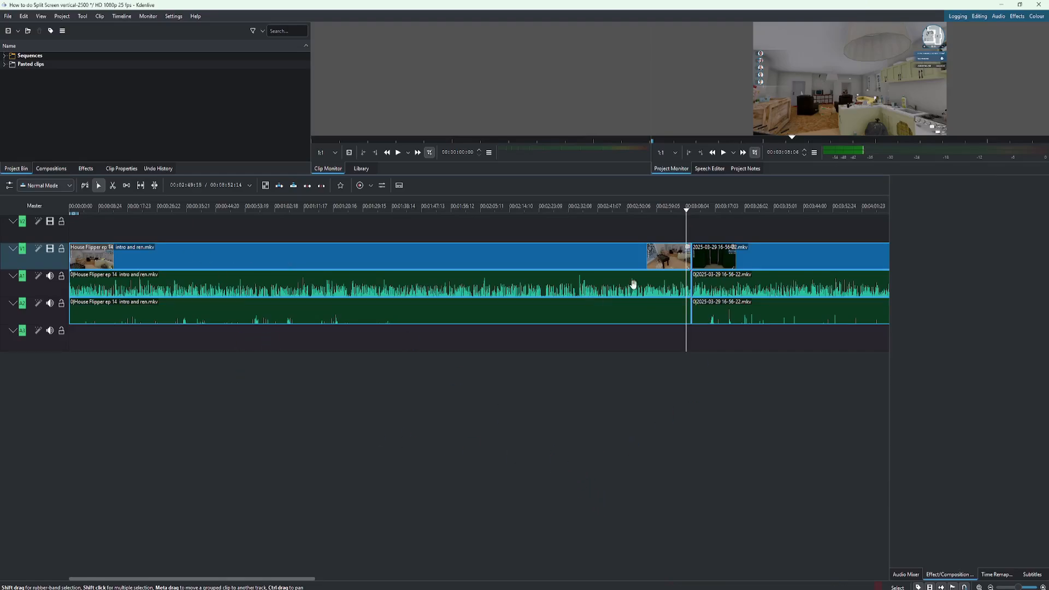
pyautogui.moveTo(572, 206); pyautogui.dragTo(483, 381)
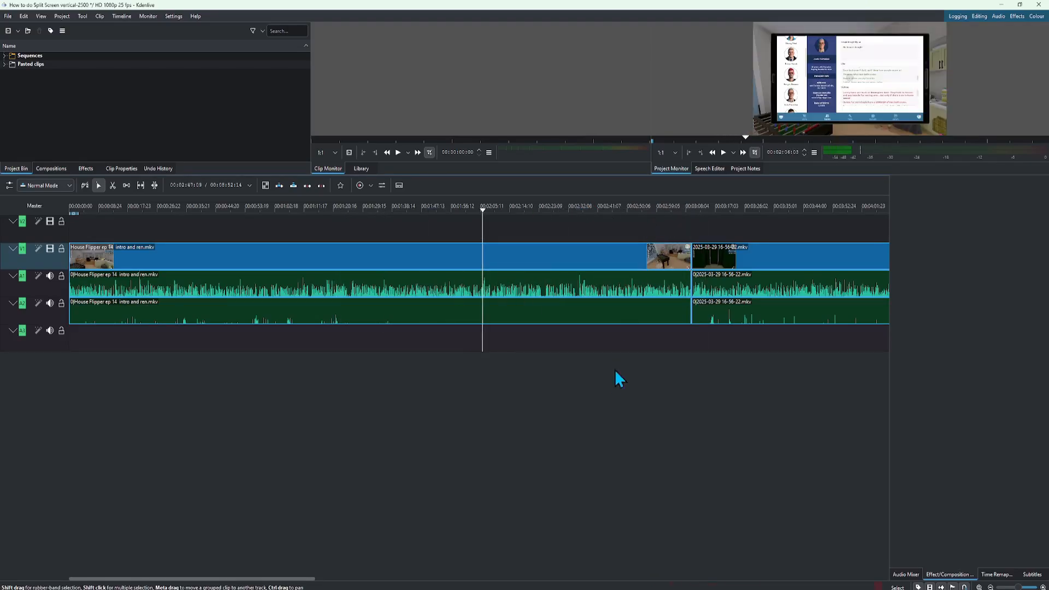
pyautogui.hscroll(2, 366, 400)
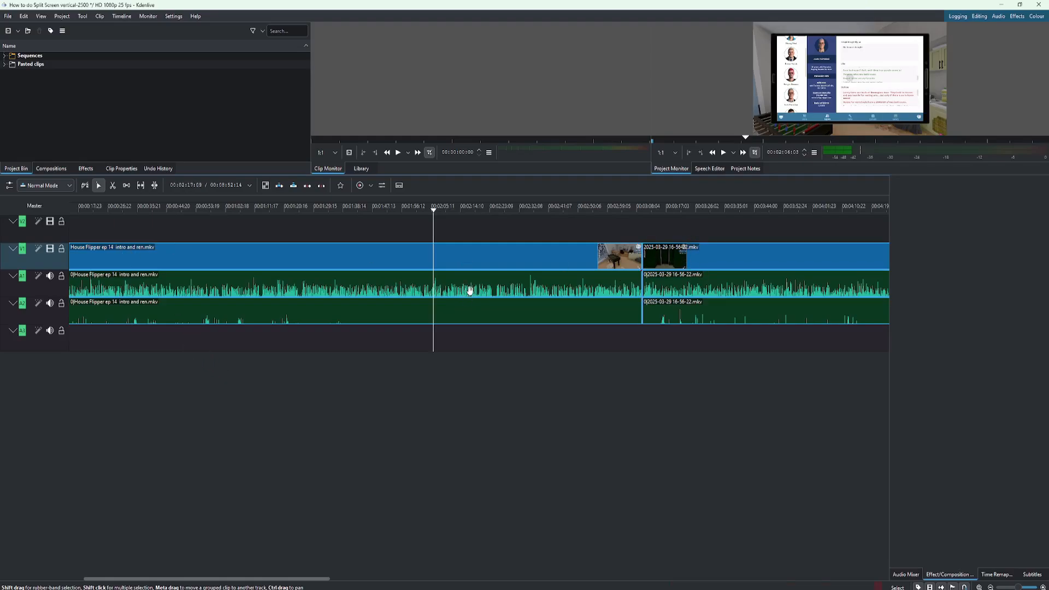
pyautogui.click(513, 281)
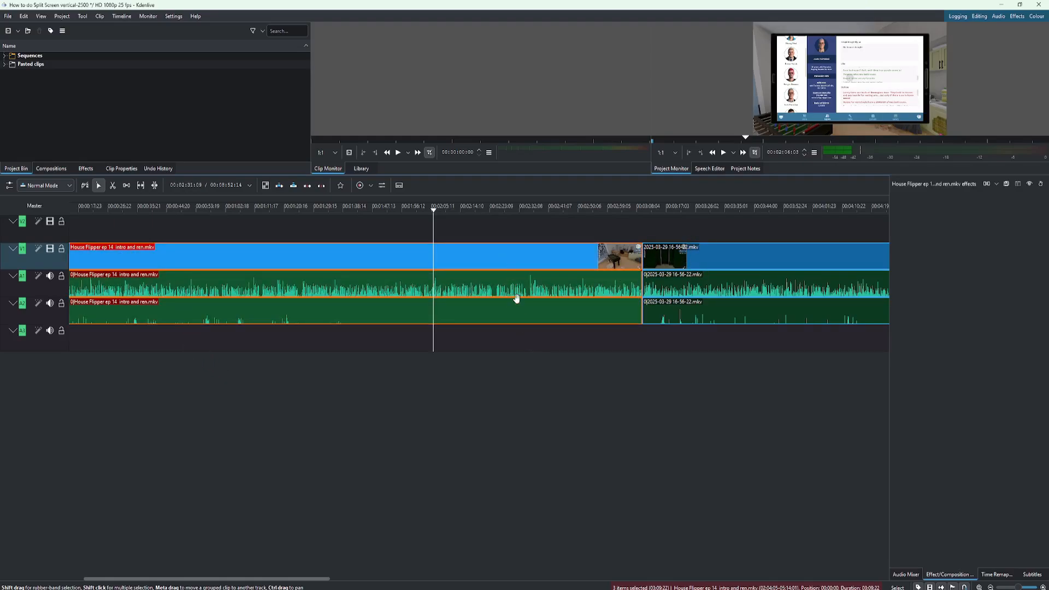
pyautogui.rightClick(360, 257)
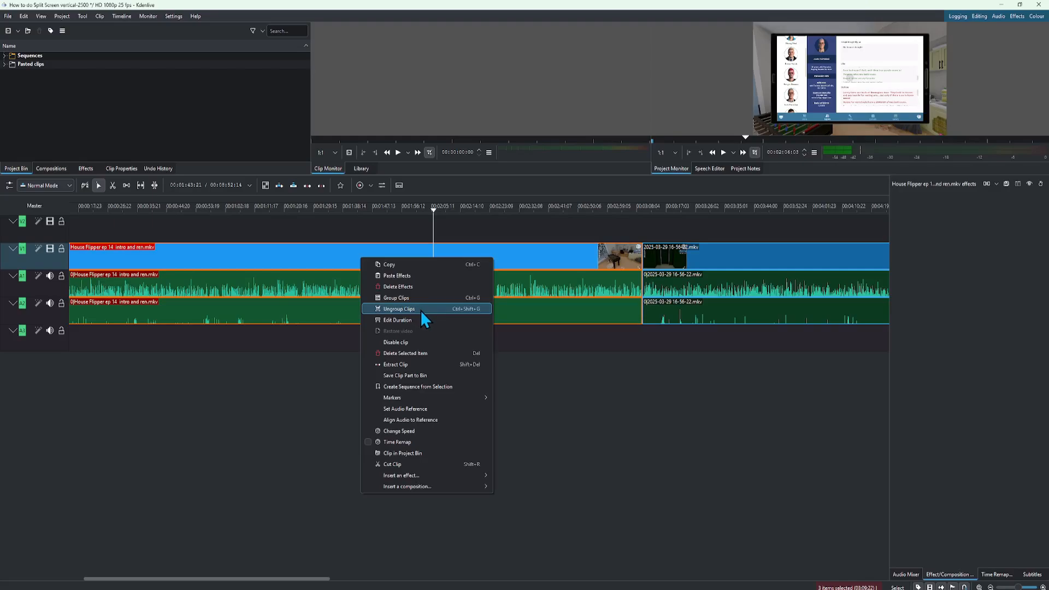
pyautogui.click(470, 309)
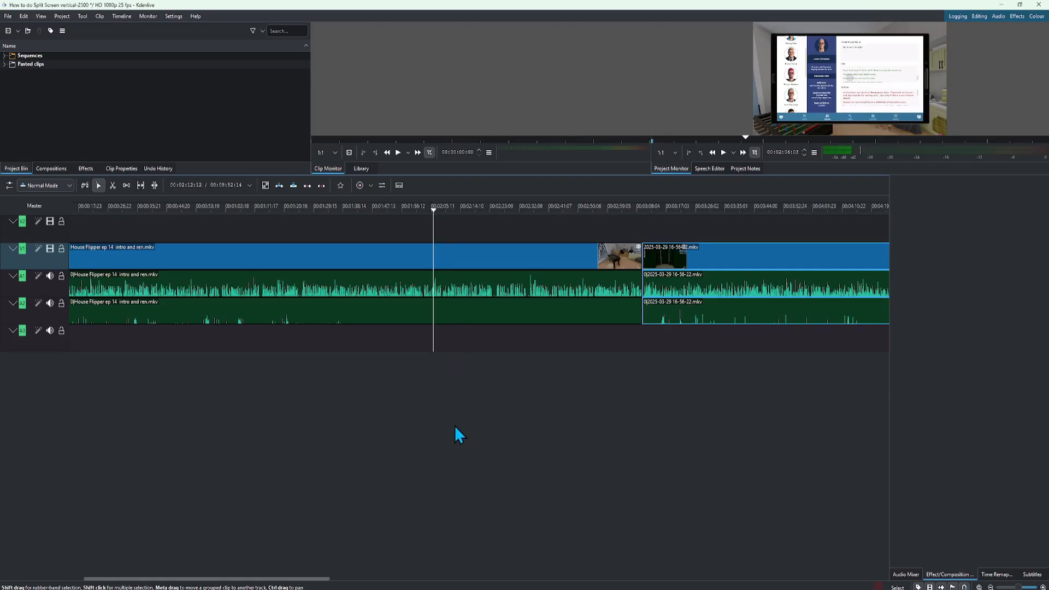
pyautogui.rightClick(656, 253)
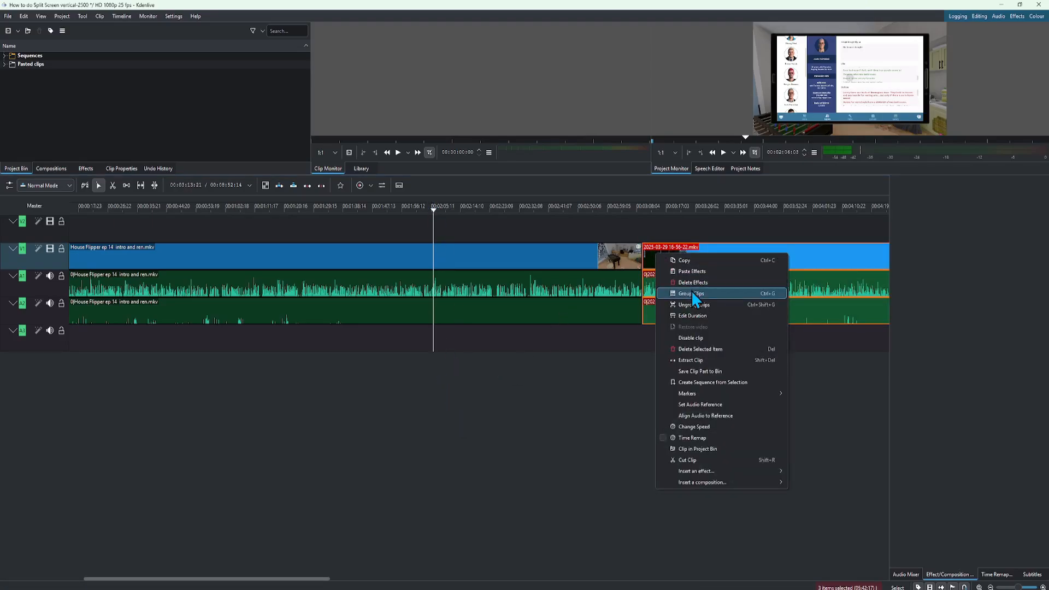
pyautogui.click(699, 305)
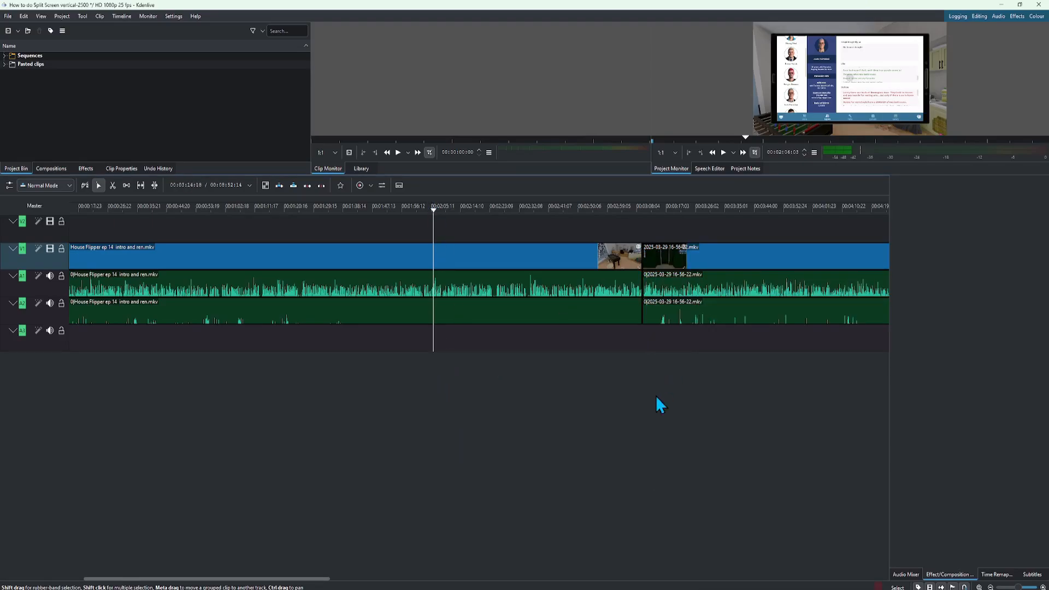
pyautogui.click(680, 254)
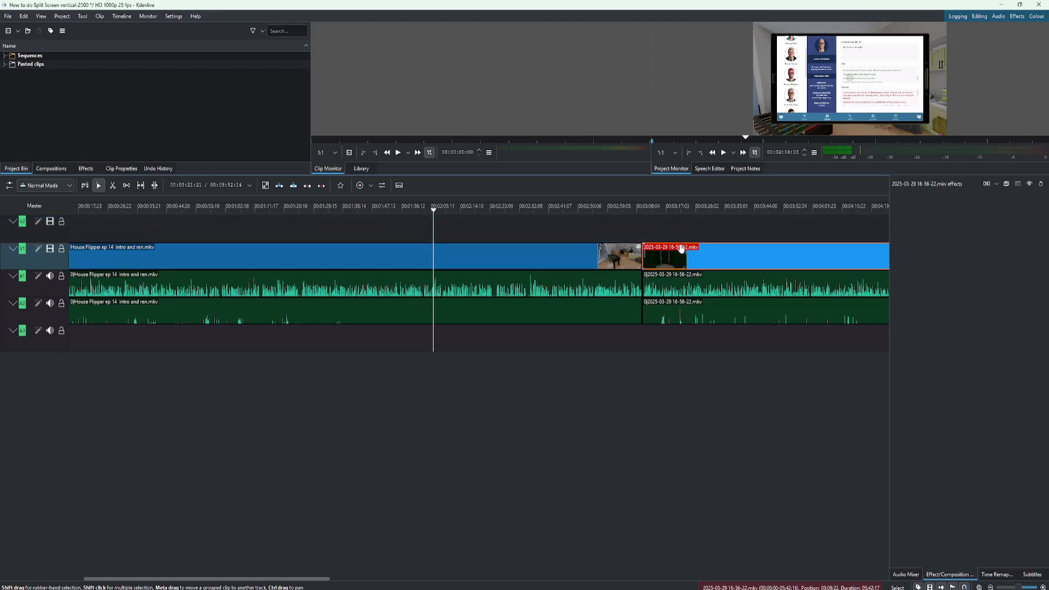
pyautogui.rightClick(682, 253)
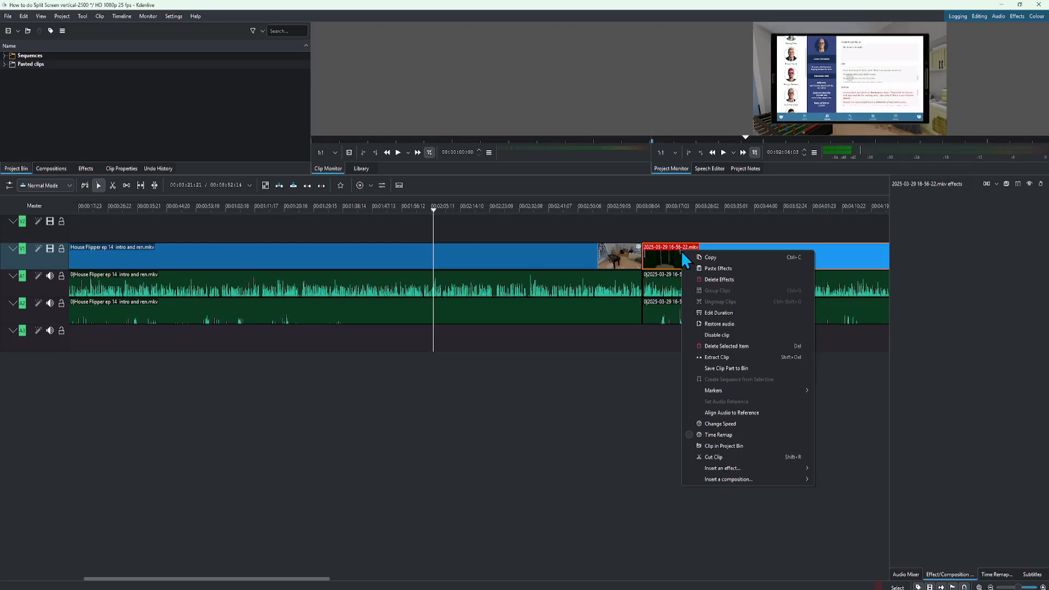
pyautogui.click(517, 489)
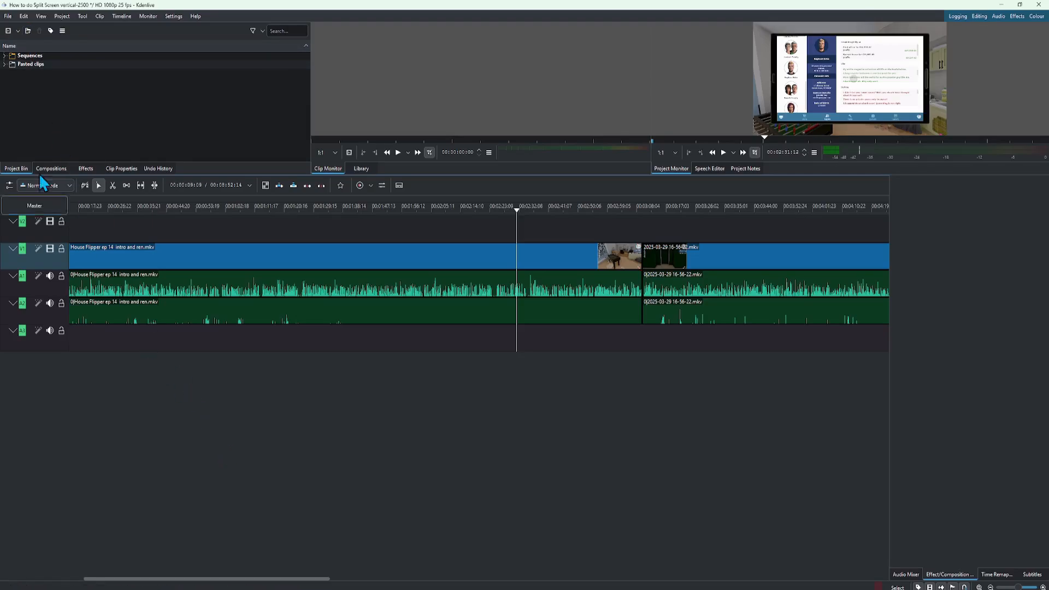
# Step: Change the project profile to HD 1080p 30 fps, accept the profile change and save the modified project
pyautogui.click(63, 16)
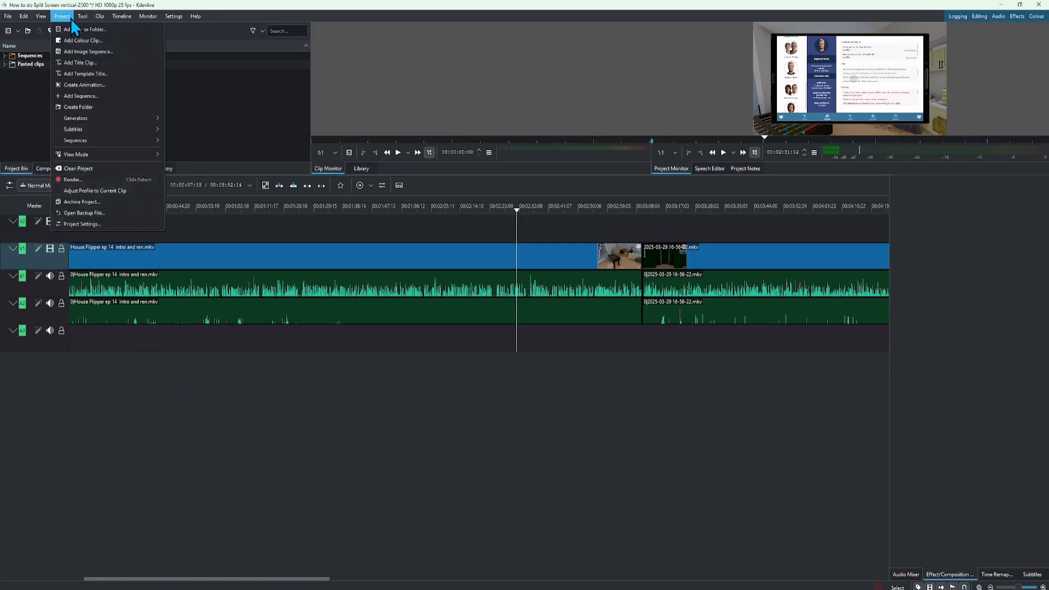
pyautogui.click(119, 225)
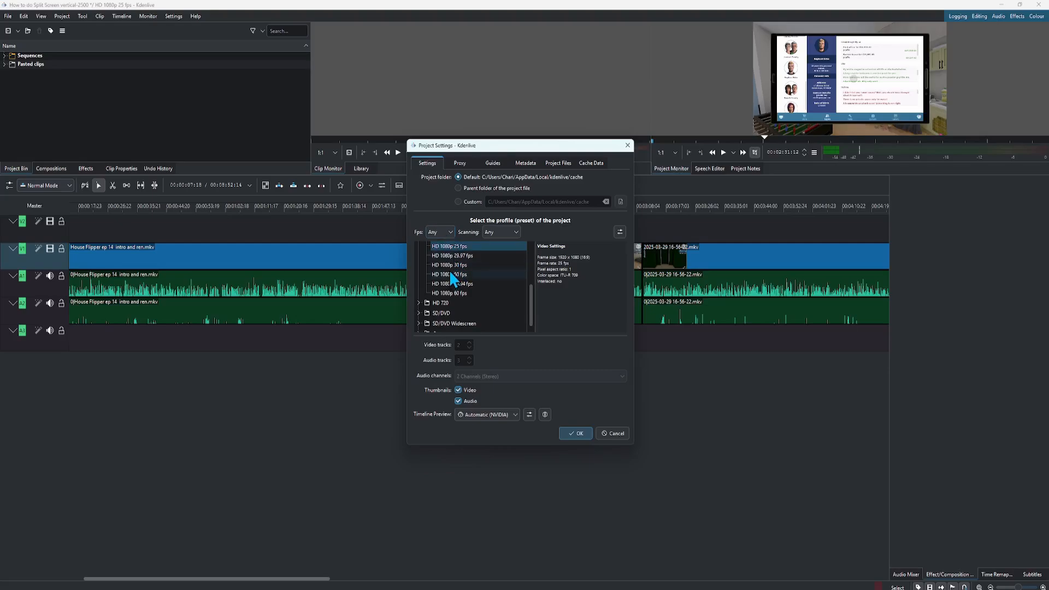
pyautogui.click(470, 266)
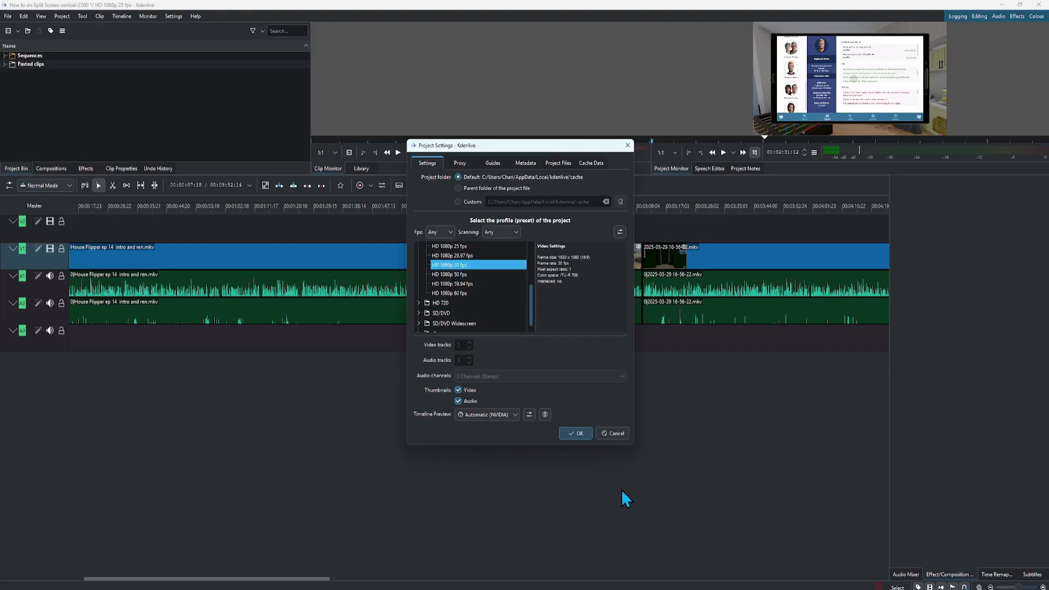
pyautogui.click(573, 437)
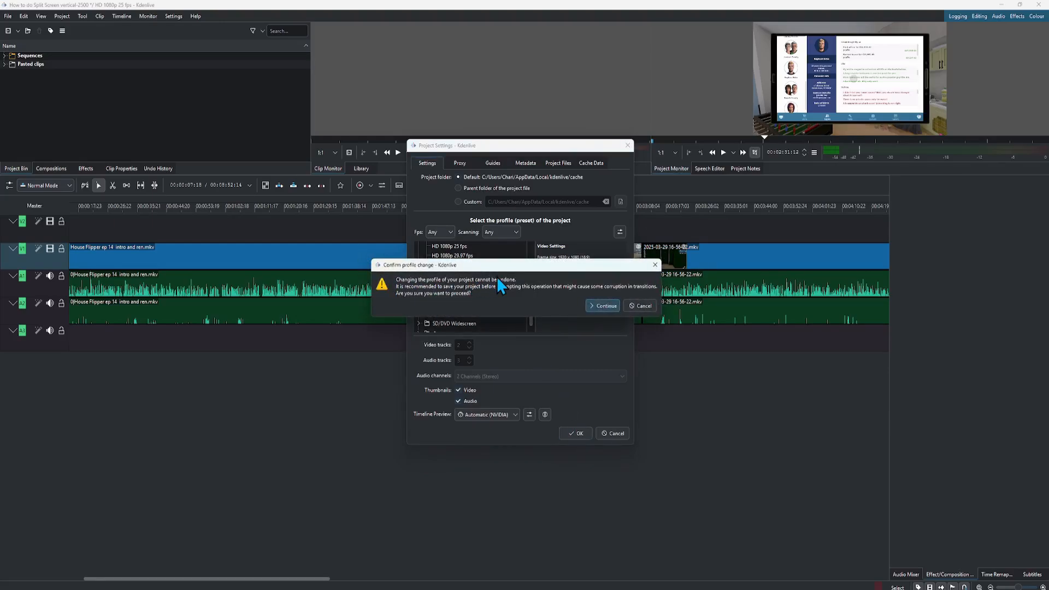
pyautogui.click(601, 306)
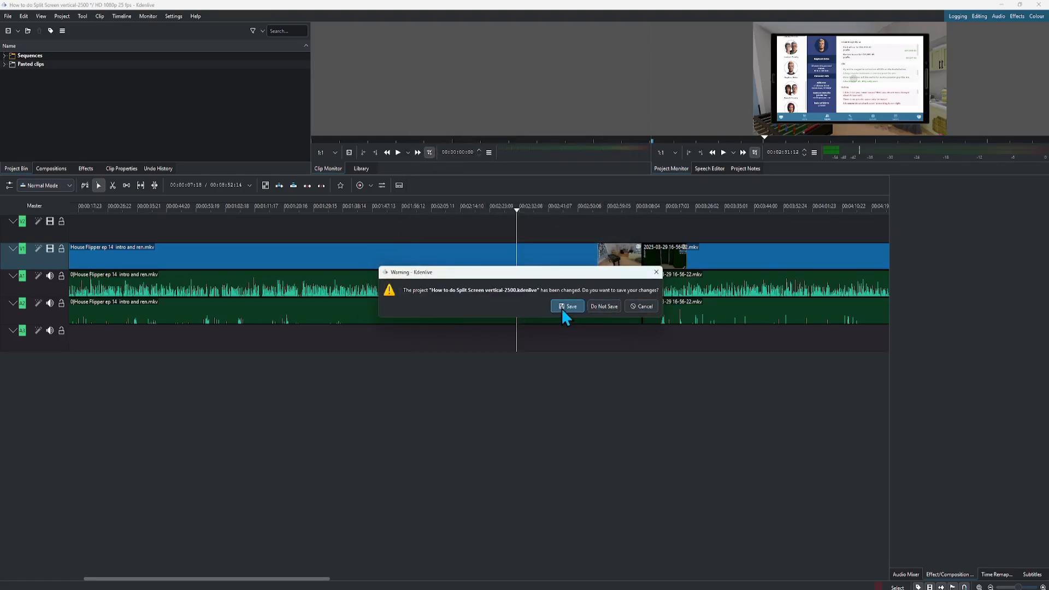
pyautogui.click(562, 307)
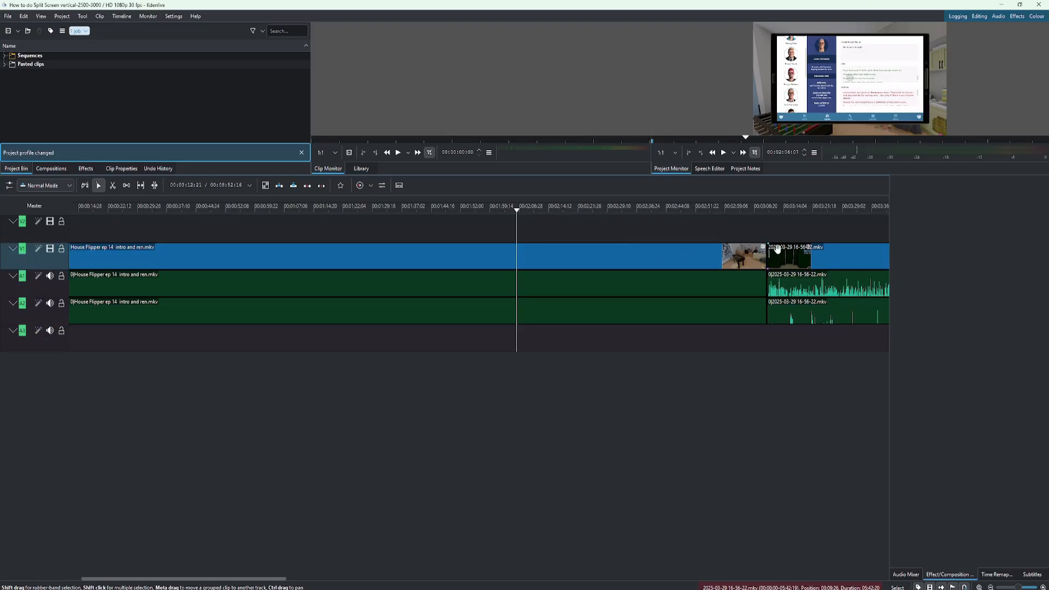
pyautogui.moveTo(780, 252); pyautogui.dragTo(779, 221)
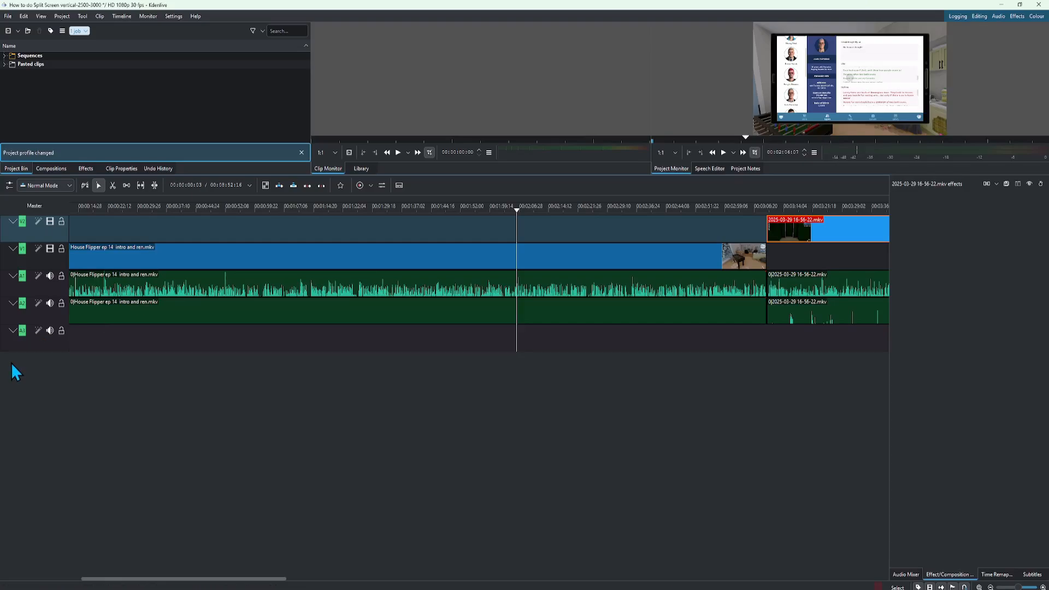
pyautogui.click(4, 56)
pyautogui.click(4, 81)
pyautogui.click(5, 86)
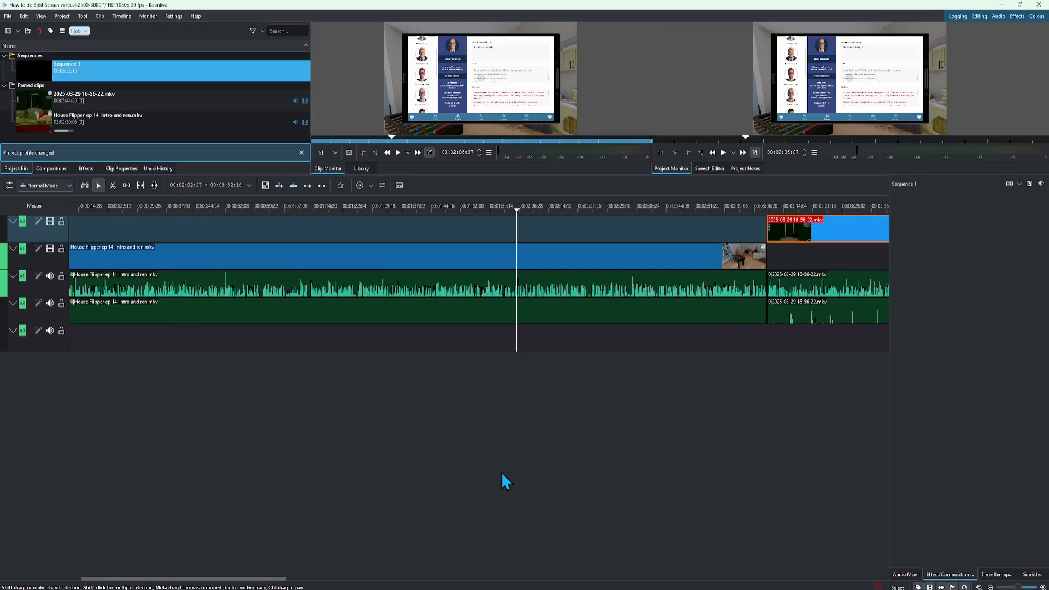
# Step: Name audio track A1 "Voice"
pyautogui.click(33, 292)
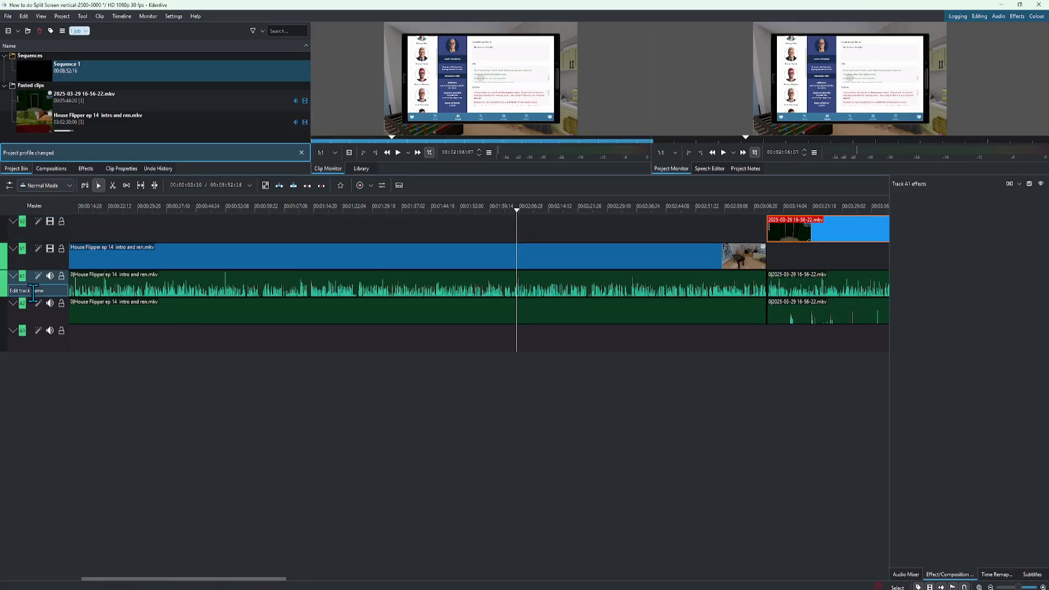
pyautogui.click(33, 291)
pyautogui.press('capslock')
pyautogui.write('Voice')
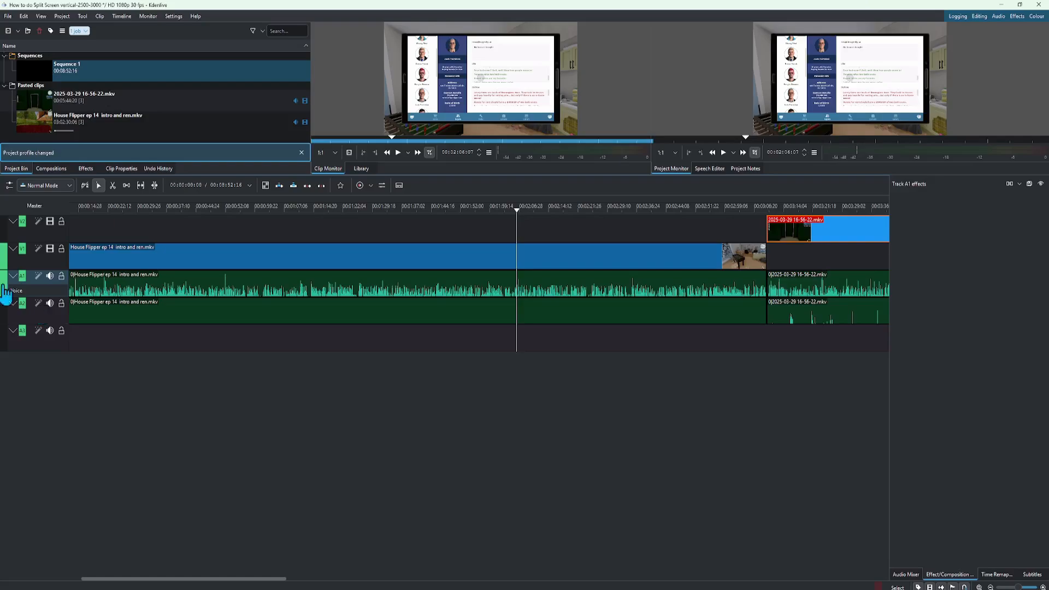
# Step: Name audio track A2 "Game Sound"
pyautogui.click(36, 321)
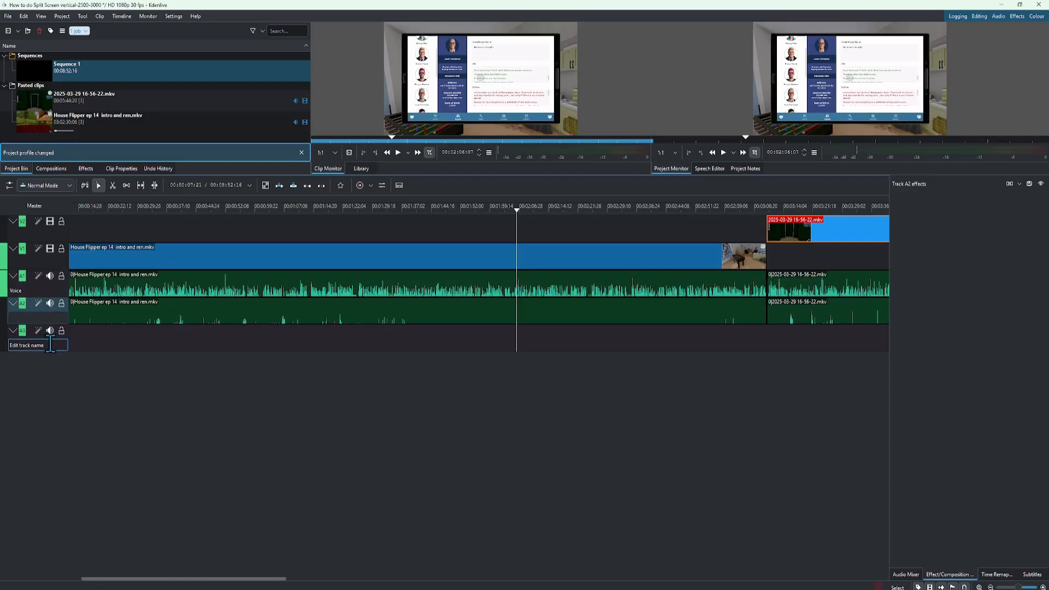
pyautogui.press('capslock')
pyautogui.write('Ga')
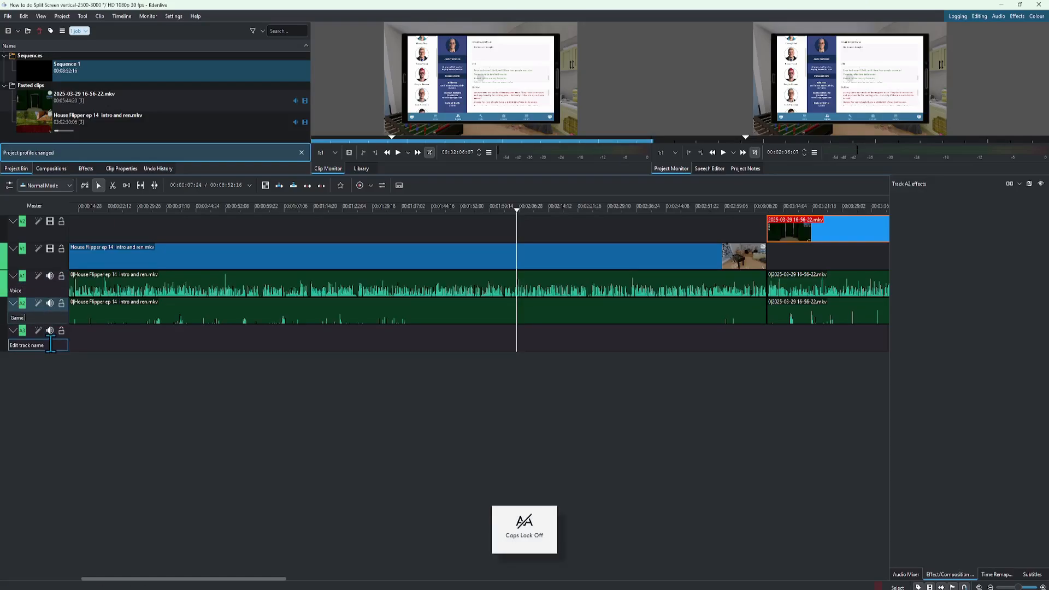
pyautogui.write('me Sound')
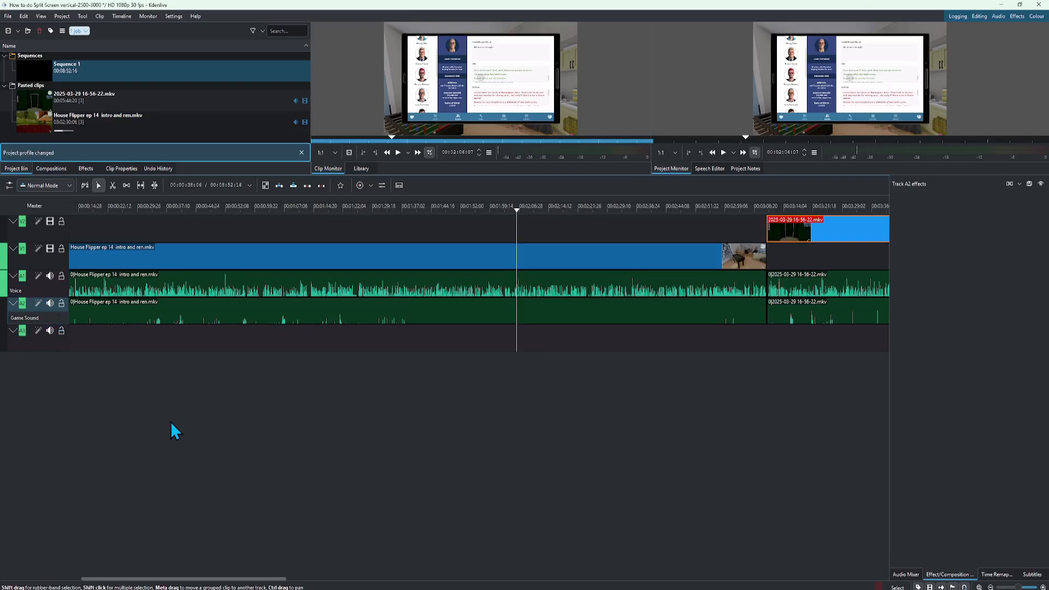
pyautogui.click(130, 366)
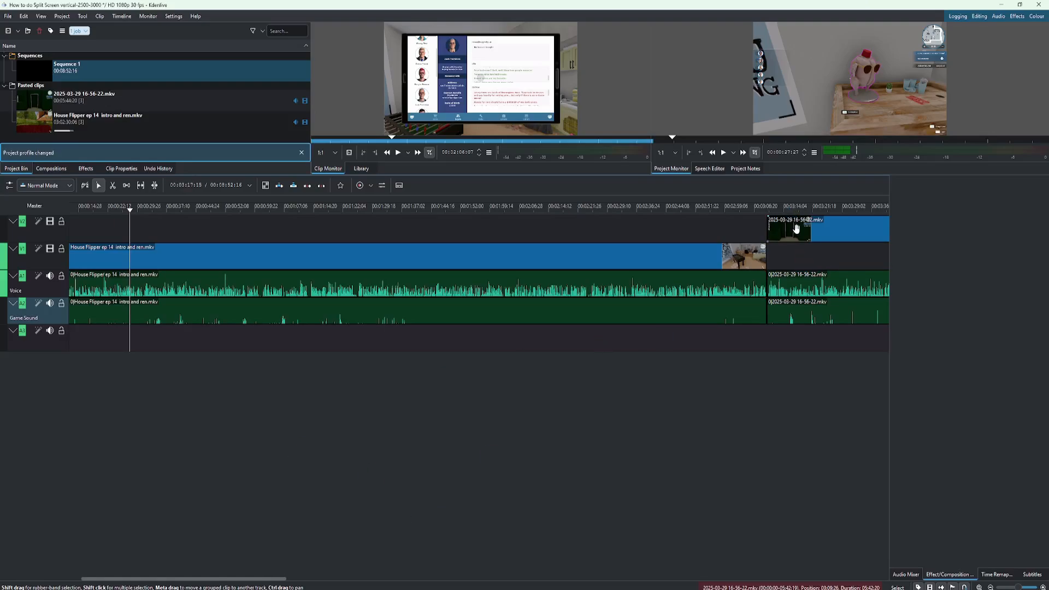
# Step: Insert one audio track above A1 - Voice and name it "Voice for clip 2"
pyautogui.click(34, 290)
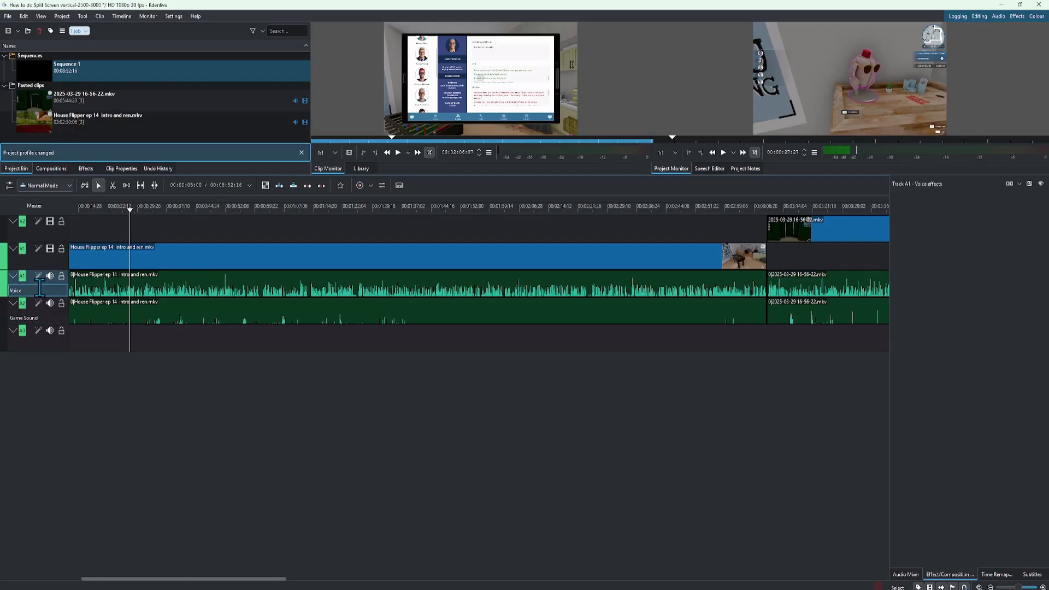
pyautogui.rightClick(40, 290)
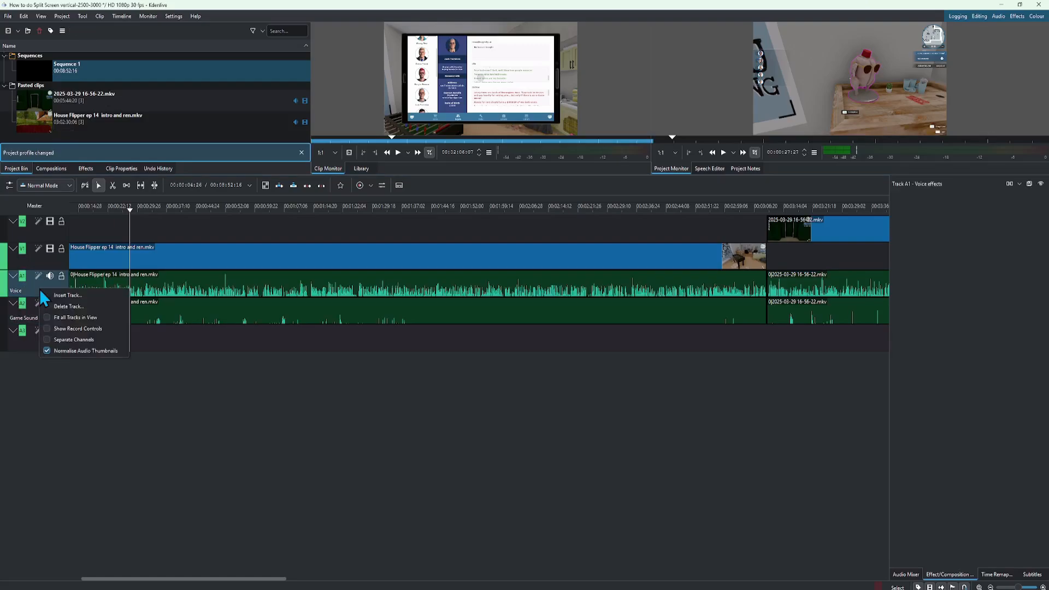
pyautogui.click(75, 298)
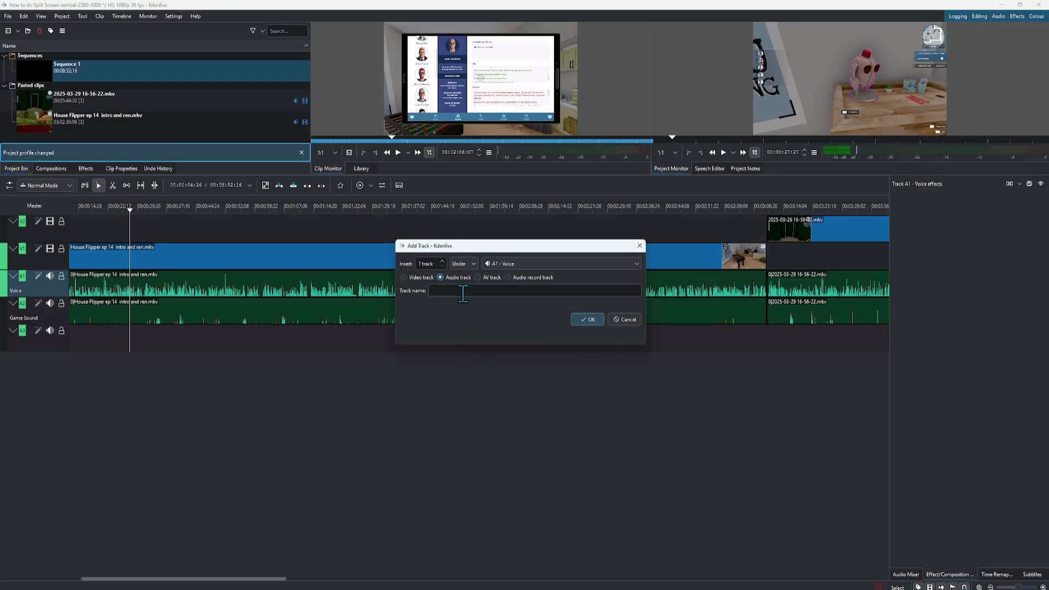
pyautogui.click(451, 278)
pyautogui.click(464, 274)
pyautogui.click(440, 290)
pyautogui.write('V')
pyautogui.press('capslock')
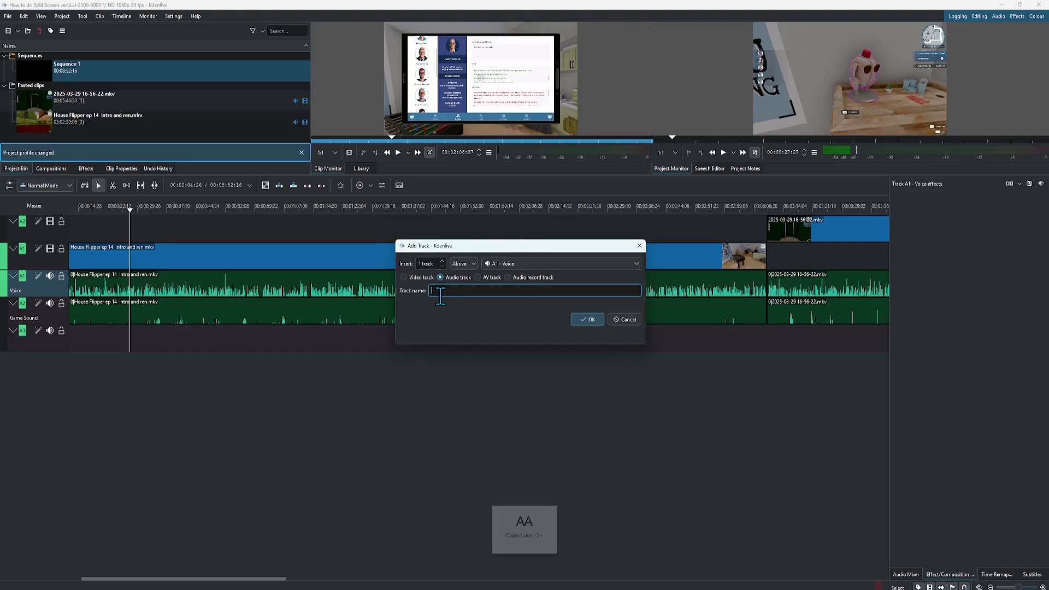
pyautogui.write('oice for')
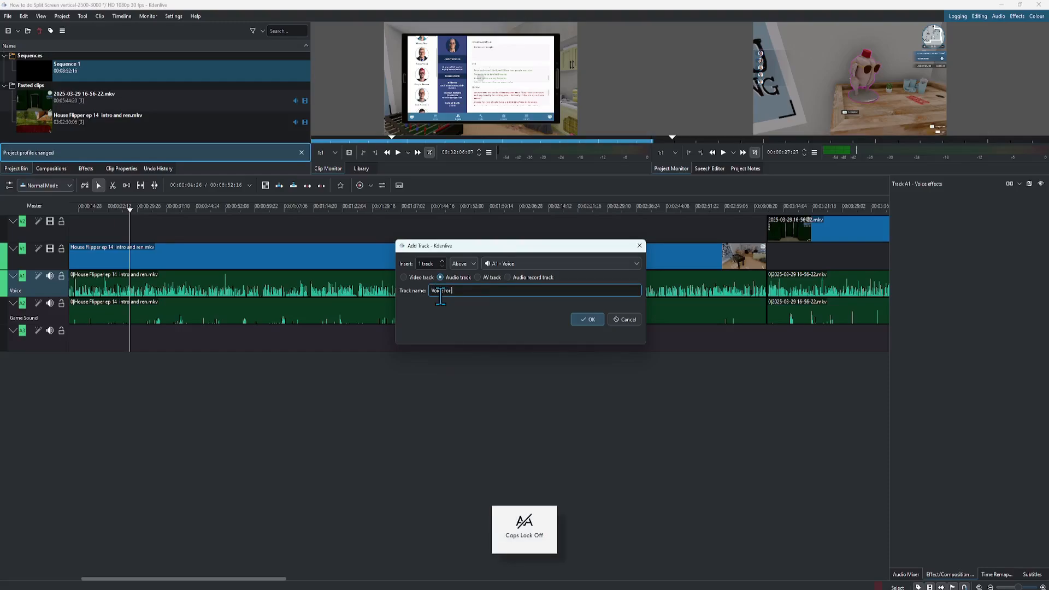
pyautogui.write(' clip 2')
pyautogui.press('Return')
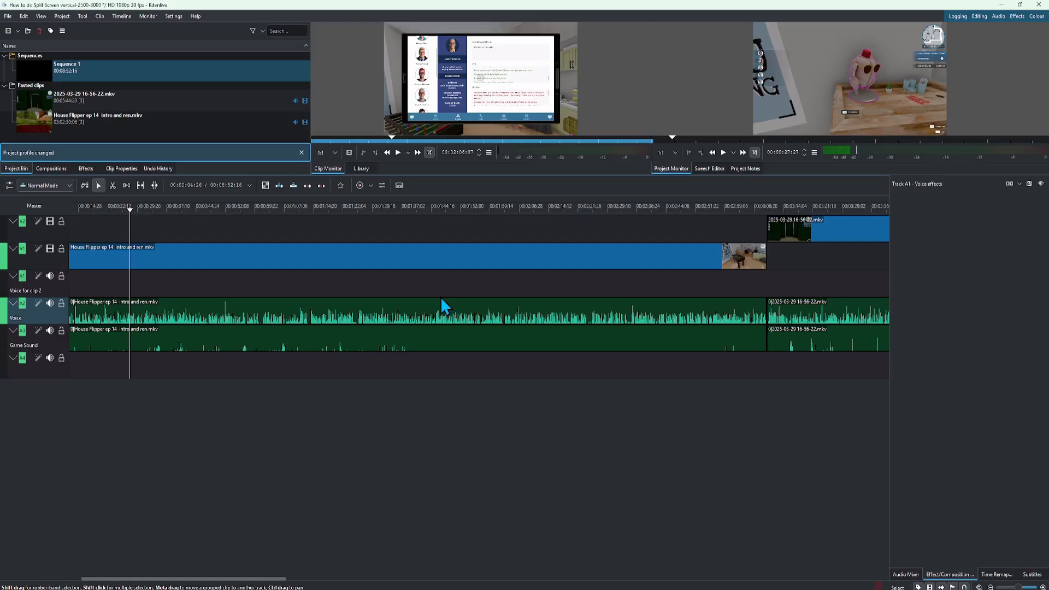
pyautogui.click(809, 311)
pyautogui.moveTo(810, 311); pyautogui.dragTo(779, 300)
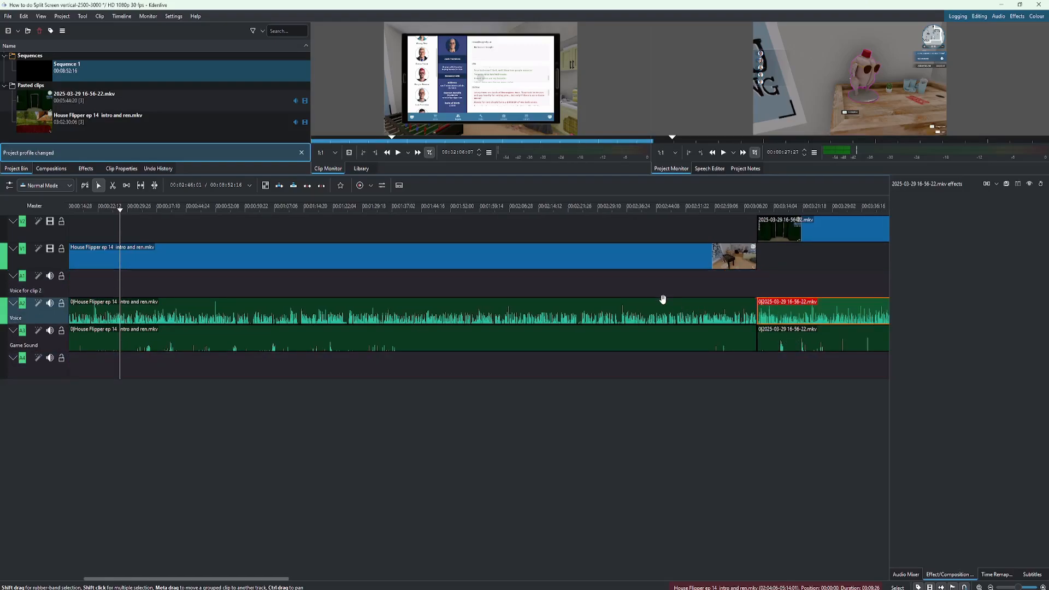
# Step: Insert one audio track above A2 - Voice and name it "Game Sound for Clip 2"
pyautogui.rightClick(39, 340)
pyautogui.click(49, 349)
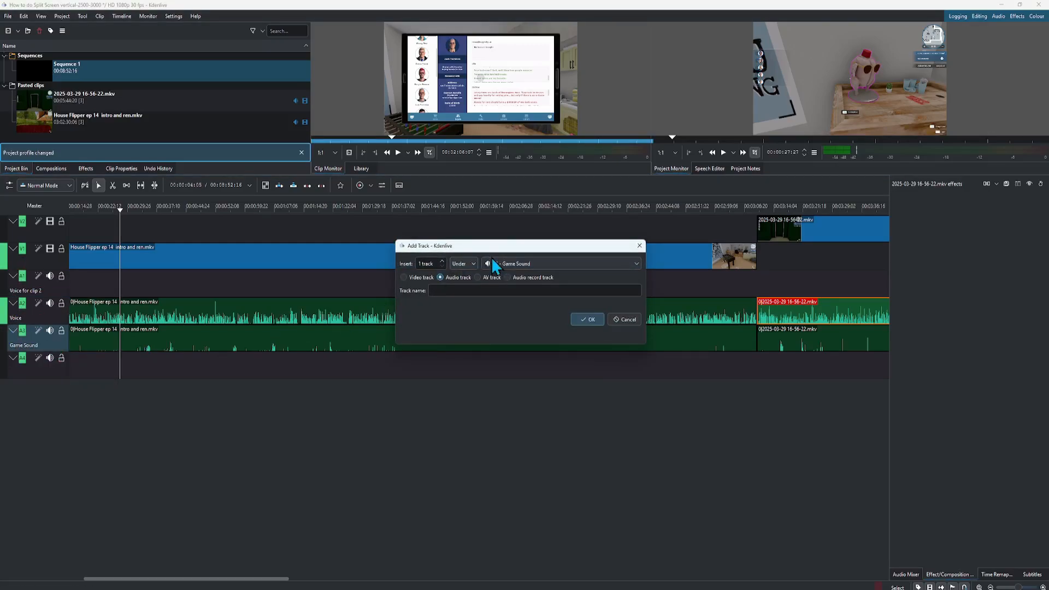
pyautogui.click(464, 264)
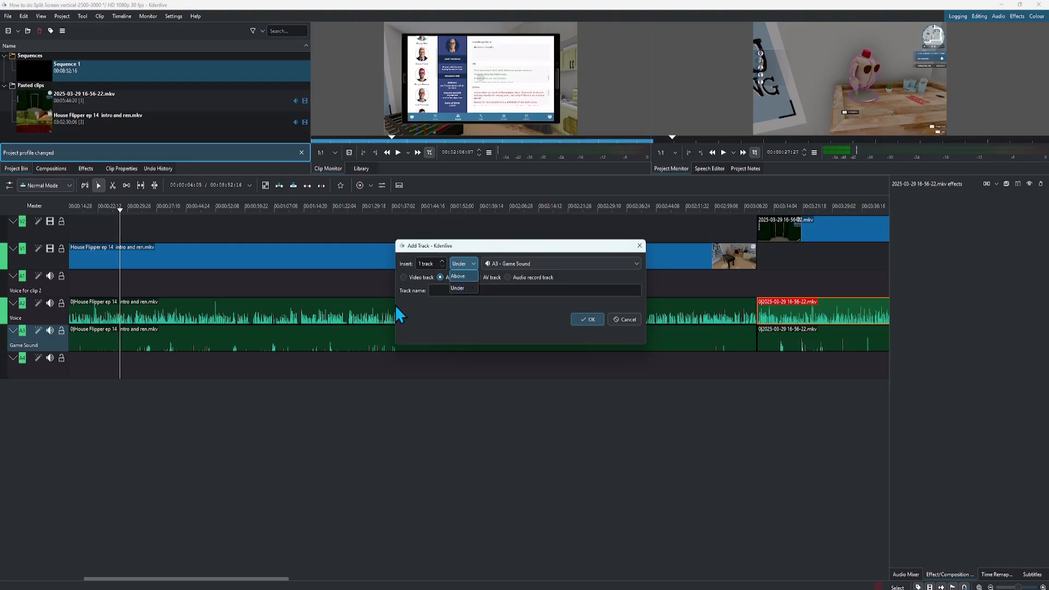
pyautogui.click(457, 276)
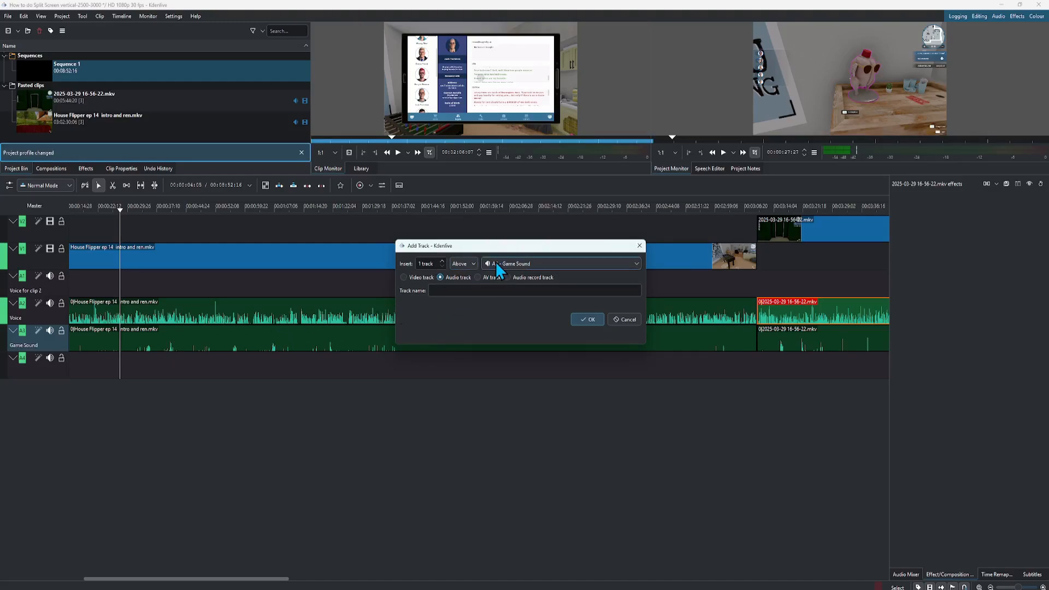
pyautogui.click(496, 262)
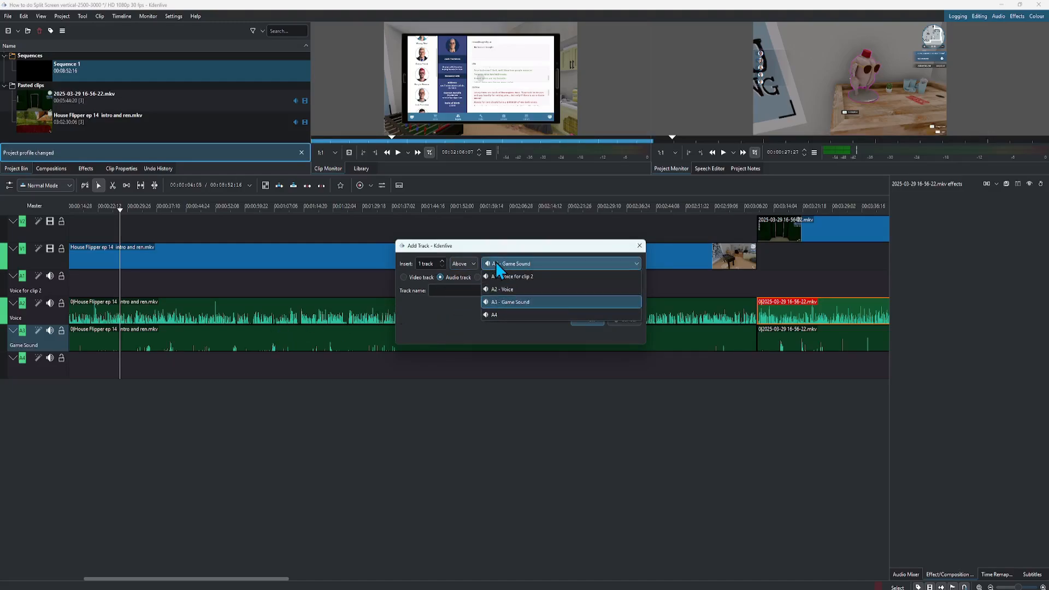
pyautogui.click(498, 289)
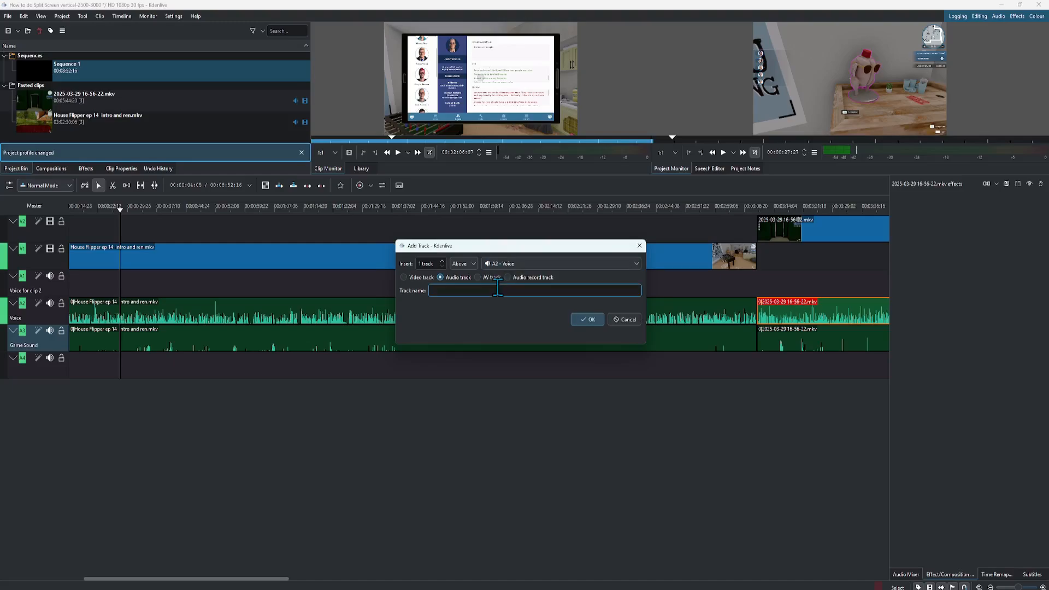
pyautogui.click(481, 290)
pyautogui.write('G')
pyautogui.press('capslock')
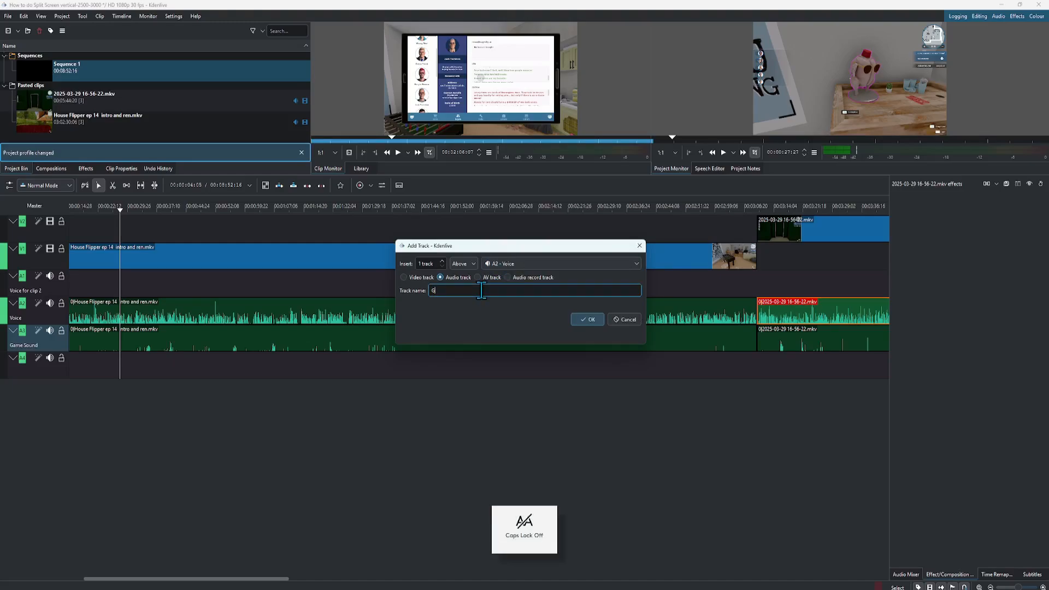
pyautogui.write('ame Sound for')
pyautogui.press('capslock')
pyautogui.write('C')
pyautogui.press('capslock')
pyautogui.write('lip 2')
pyautogui.press('Return')
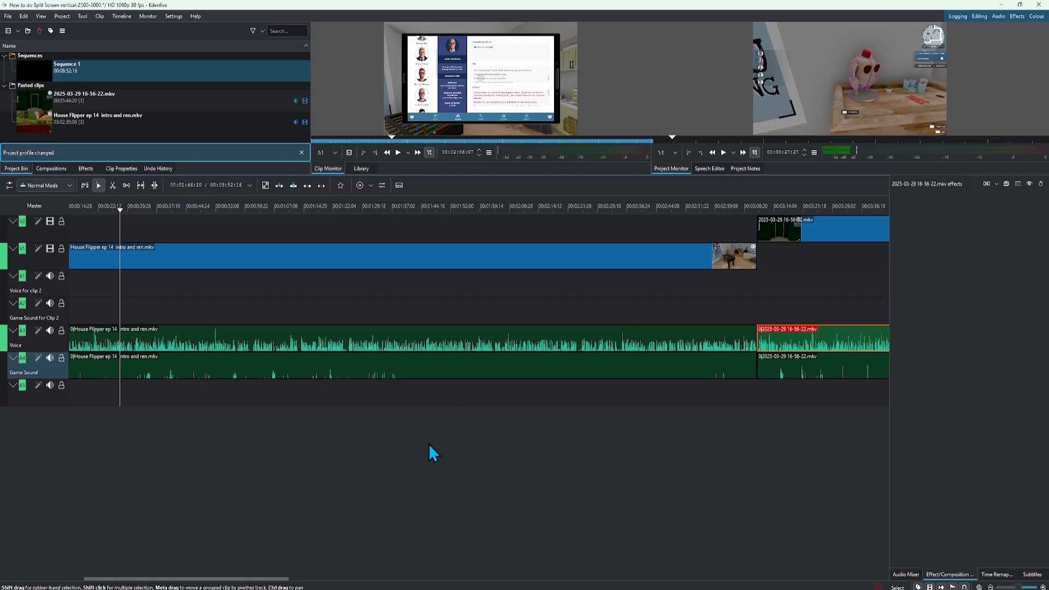
# Step: Name video track V2 "Clip 2"
pyautogui.doubleClick(41, 234)
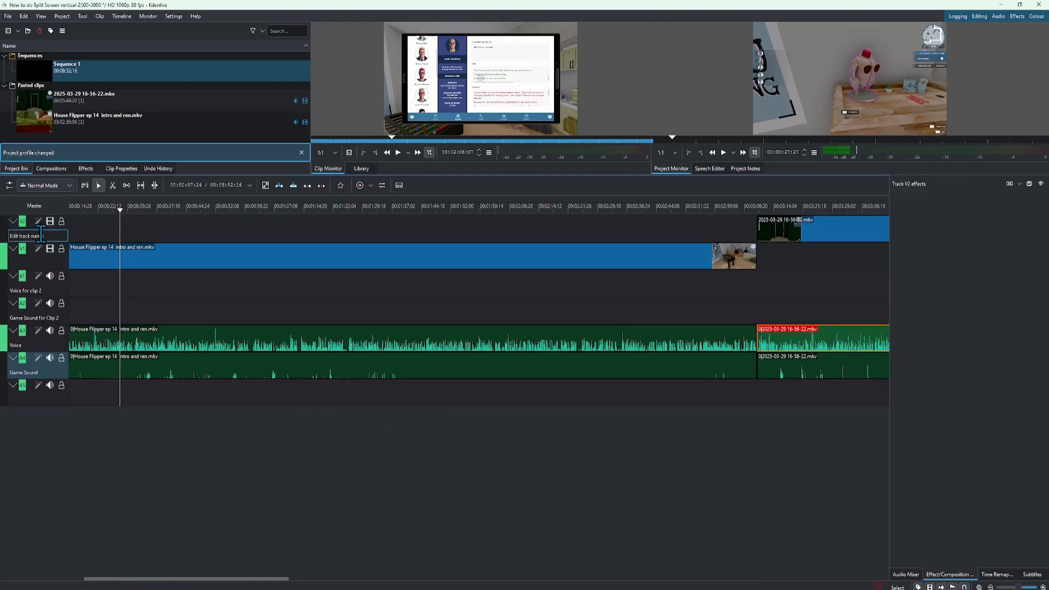
pyautogui.write('C')
pyautogui.press('capslock')
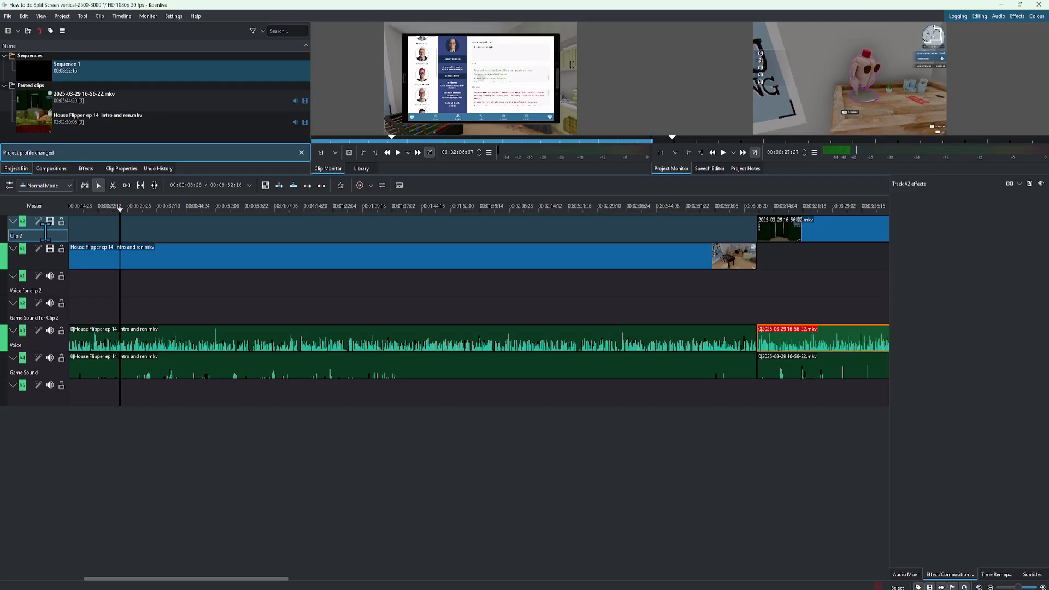
pyautogui.press('Return')
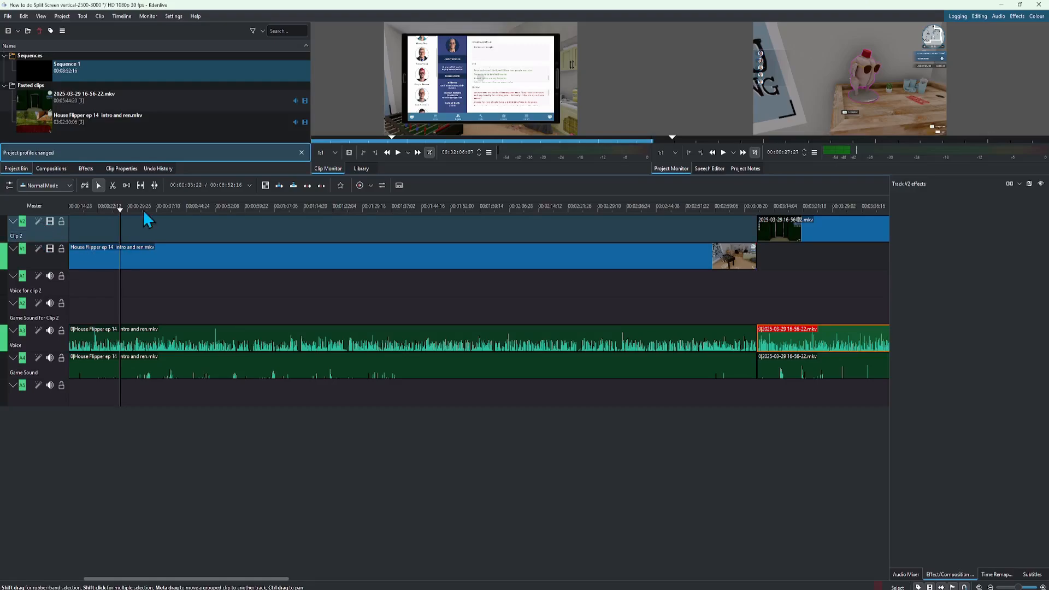
pyautogui.rightClick(35, 240)
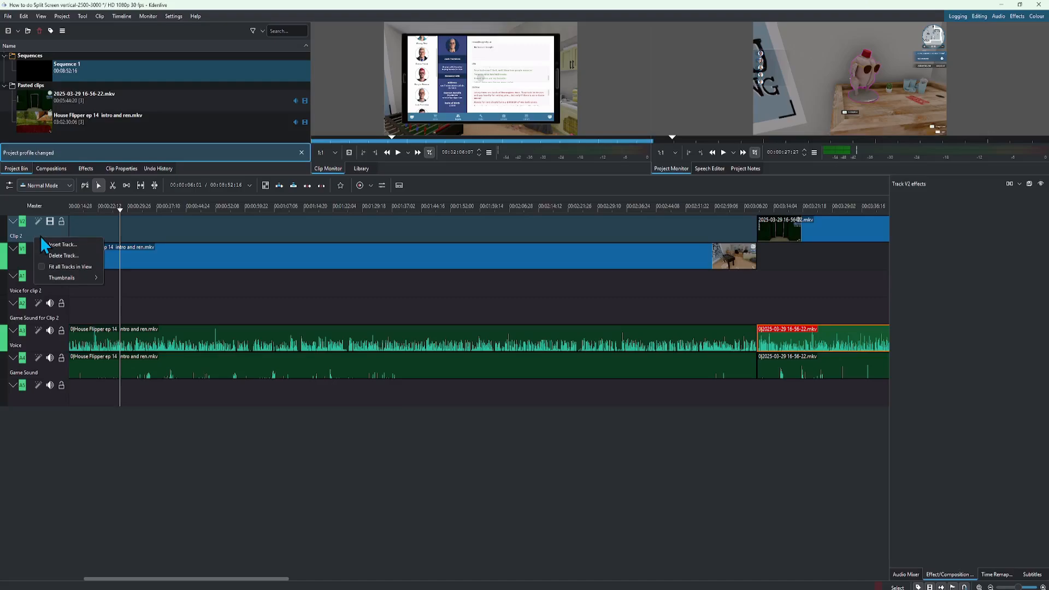
pyautogui.click(85, 246)
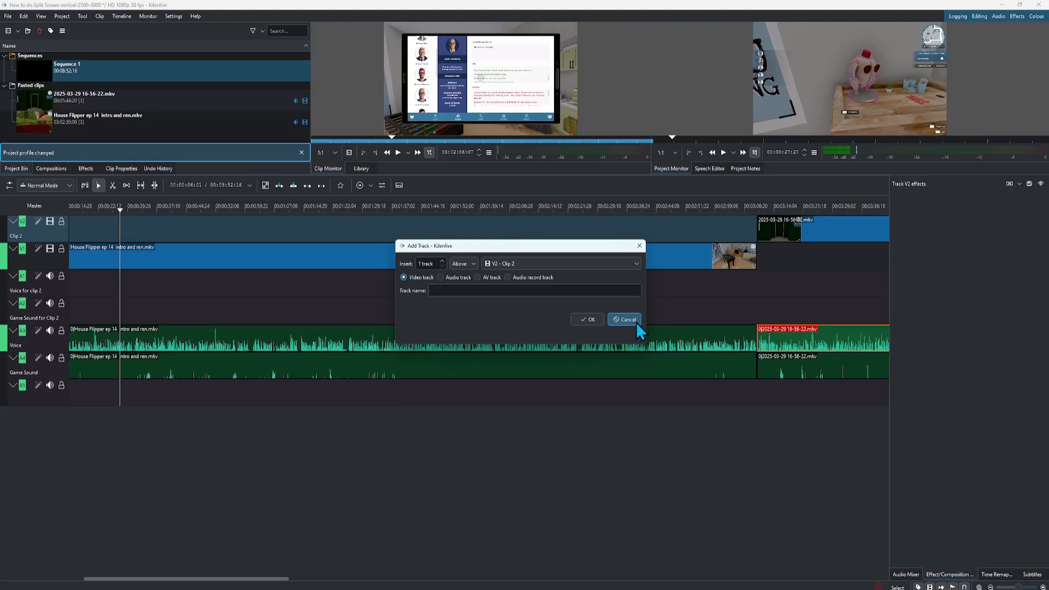
pyautogui.click(448, 291)
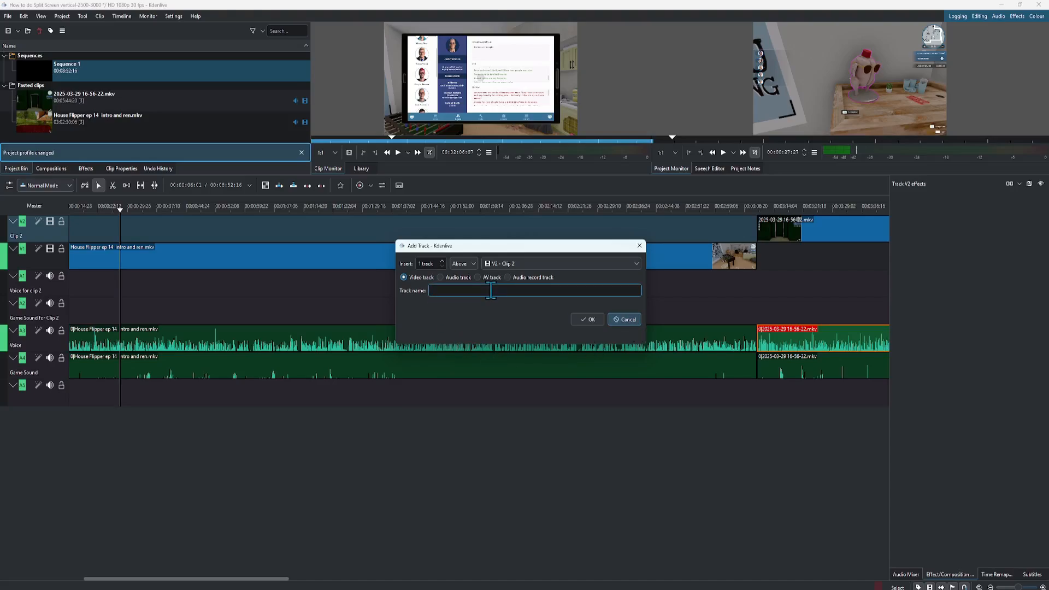
pyautogui.click(624, 319)
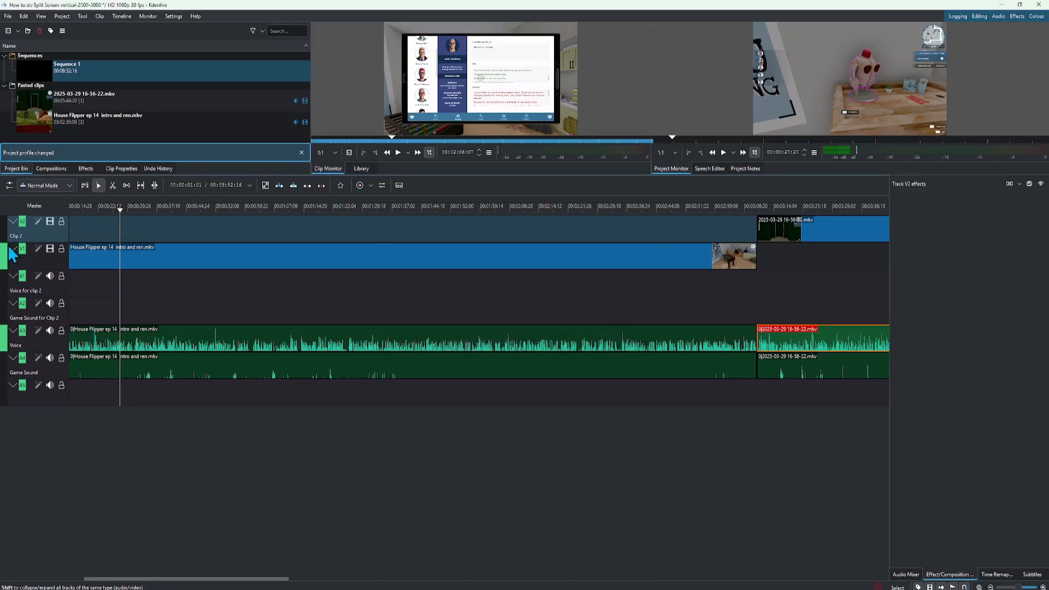
# Step: Name video track V1 "Clip 1"
pyautogui.click(26, 262)
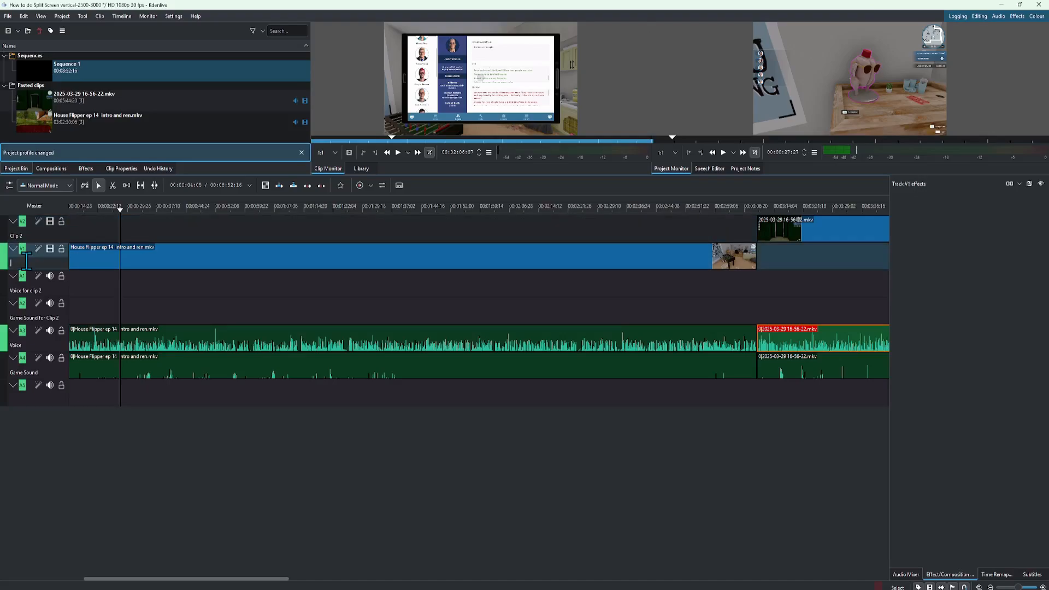
pyautogui.write('C')
pyautogui.press('capslock')
pyautogui.write('lip 1')
pyautogui.click(240, 462)
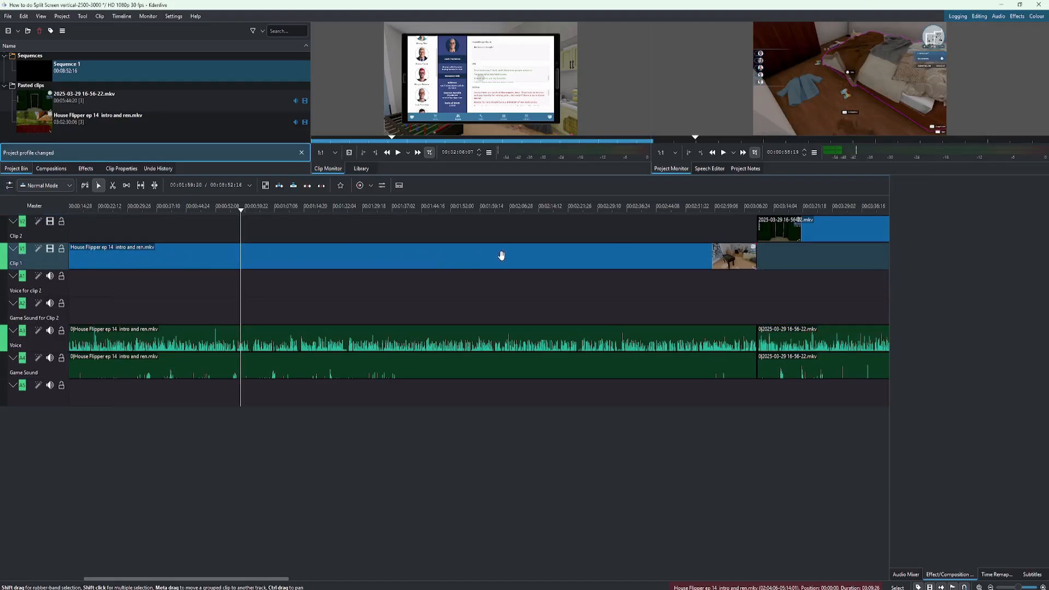
pyautogui.click(797, 229)
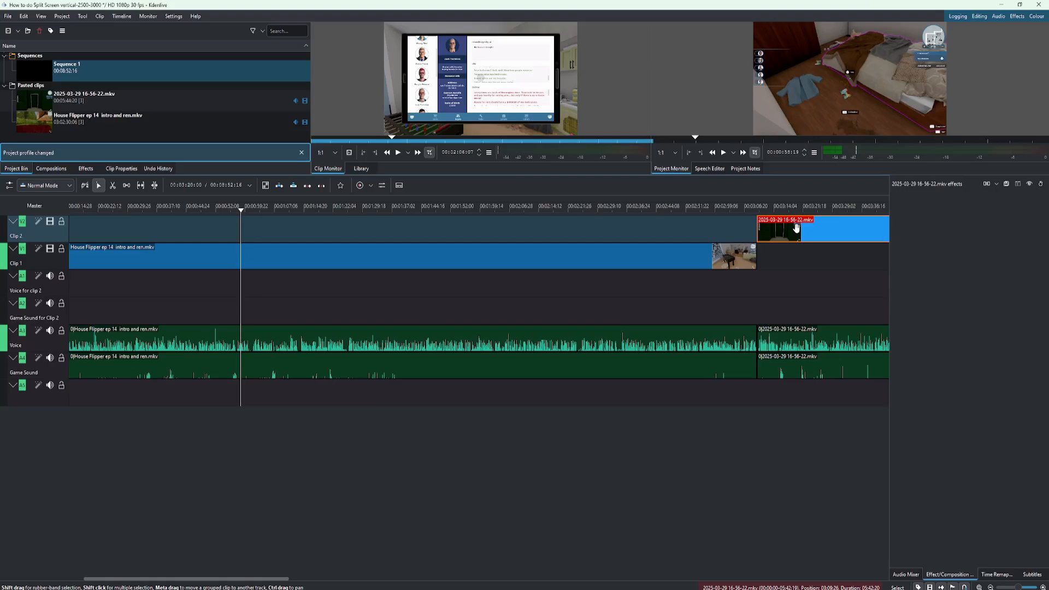
pyautogui.moveTo(796, 228); pyautogui.dragTo(855, 207)
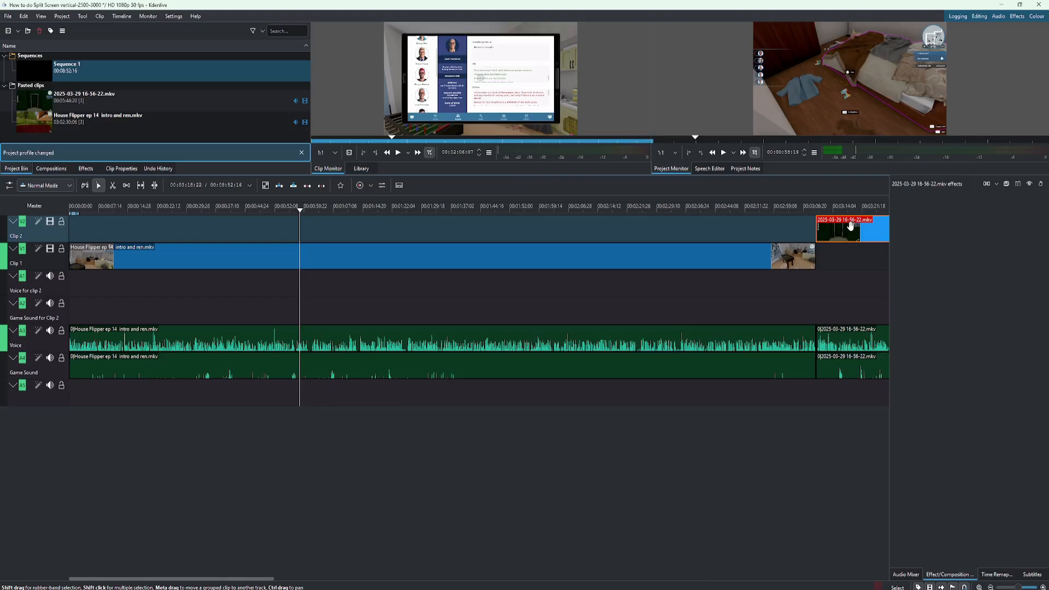
pyautogui.moveTo(850, 225); pyautogui.dragTo(65, 248)
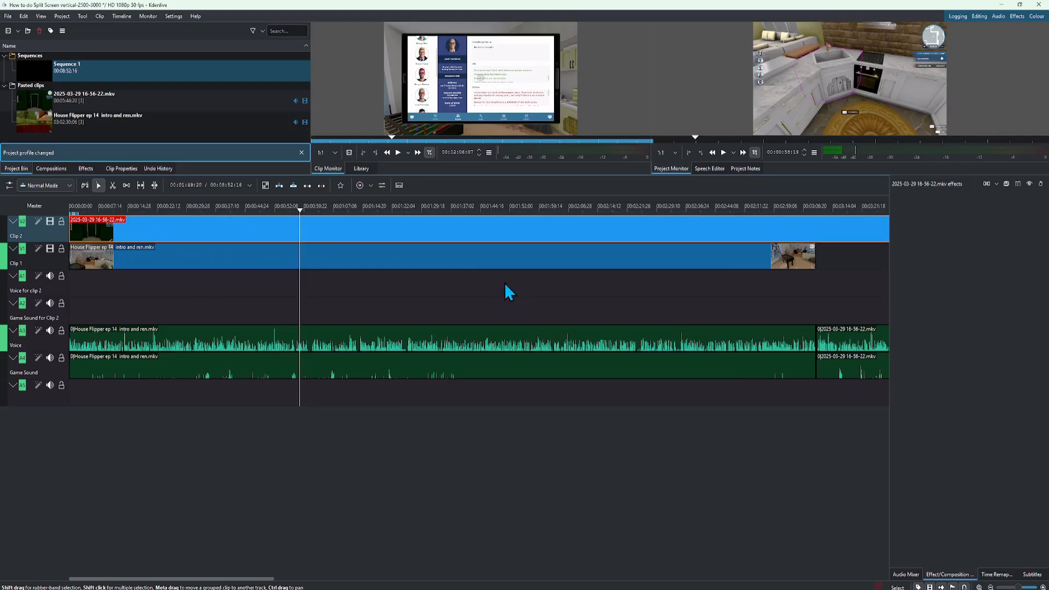
# Step: Cut the V2 video clip where the House Flipper video on V1 ends and remove the excess part after the cut
pyautogui.hscroll(3, 504, 289)
pyautogui.moveTo(488, 311); pyautogui.dragTo(666, 279)
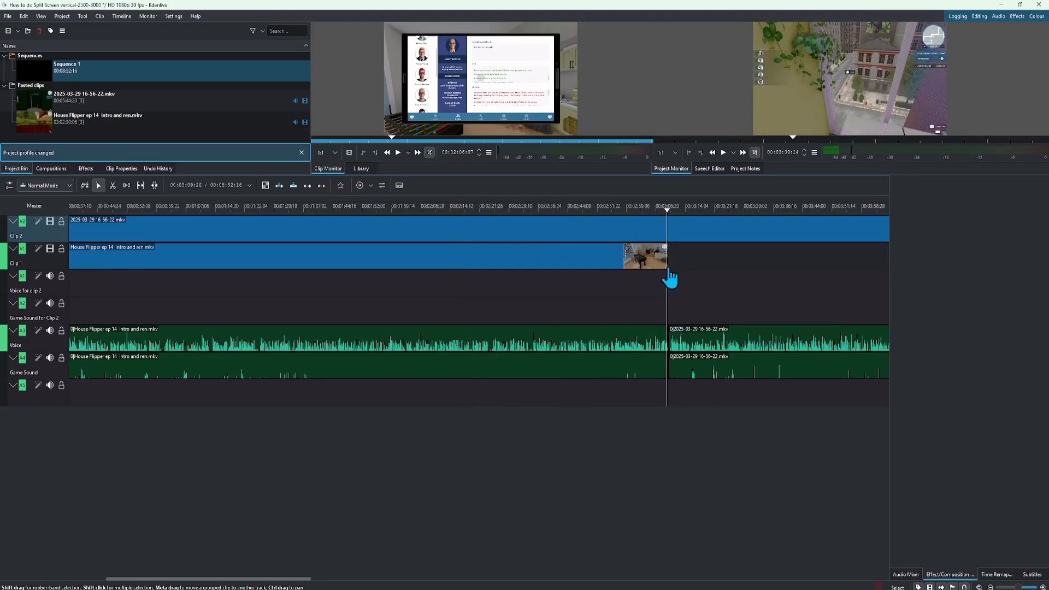
pyautogui.rightClick(678, 234)
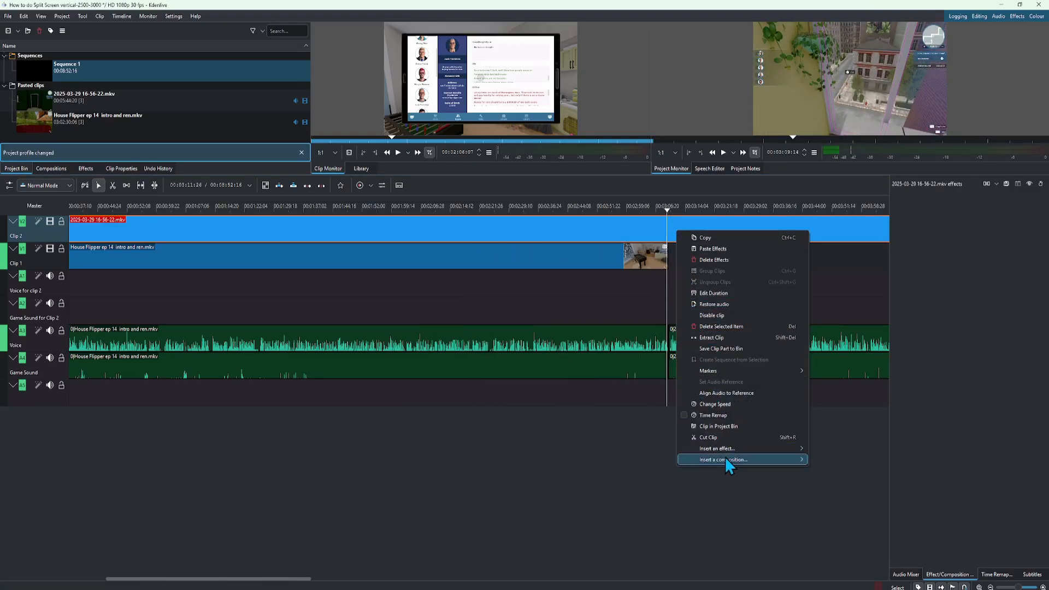
pyautogui.click(605, 473)
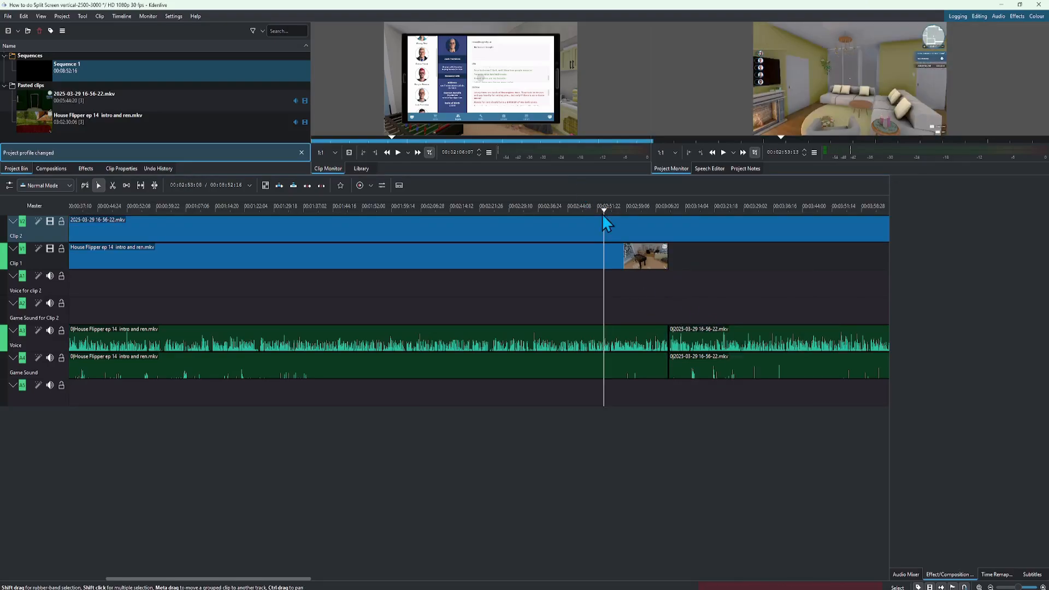
pyautogui.moveTo(603, 211); pyautogui.dragTo(668, 215)
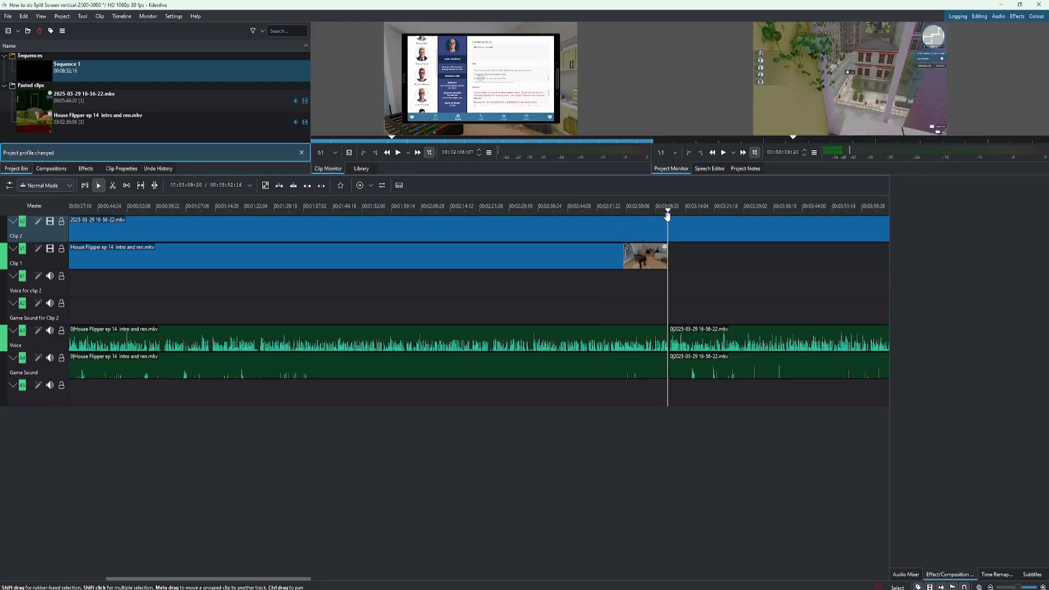
pyautogui.rightClick(684, 235)
pyautogui.click(727, 442)
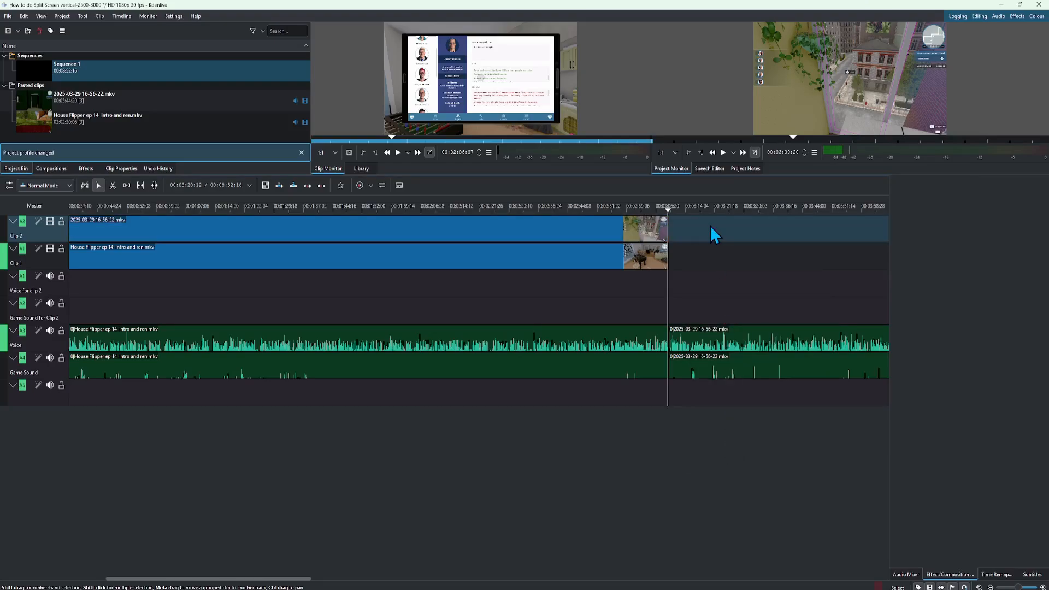
# Step: Rename video track V2 as "Clip 2 - After tour"
pyautogui.doubleClick(17, 236)
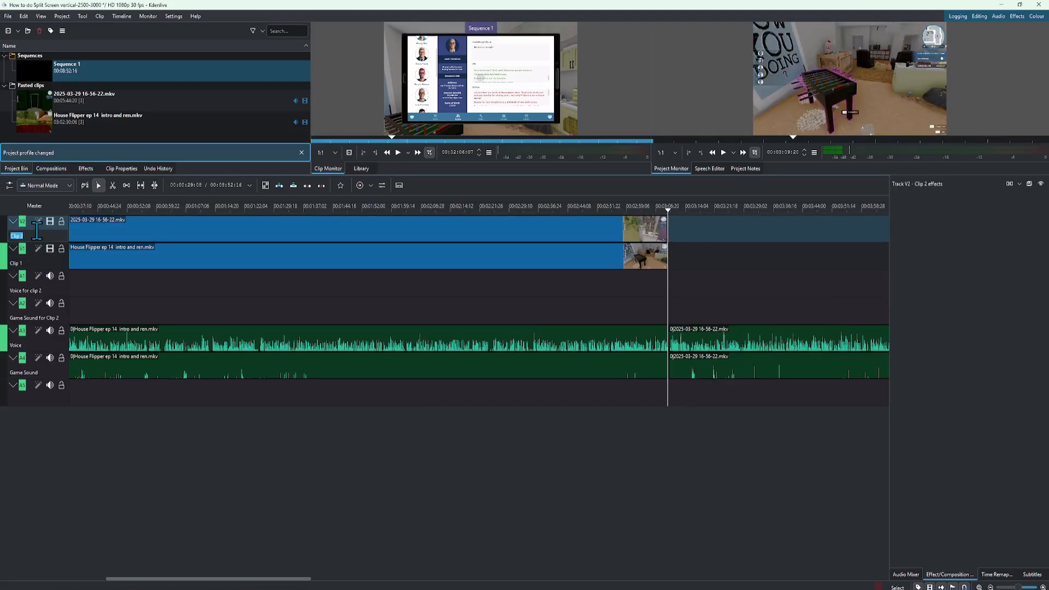
pyautogui.click(36, 231)
pyautogui.write('-')
pyautogui.press('capslock')
pyautogui.write('After tour')
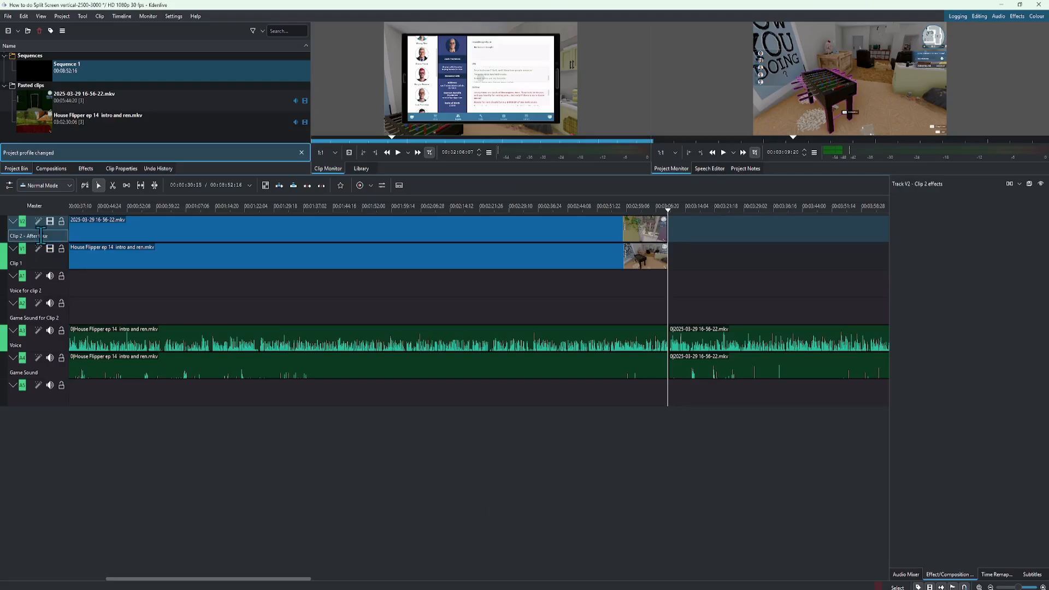
# Step: Rename video track V1 as "Clip 1 - Before tour"
pyautogui.doubleClick(56, 258)
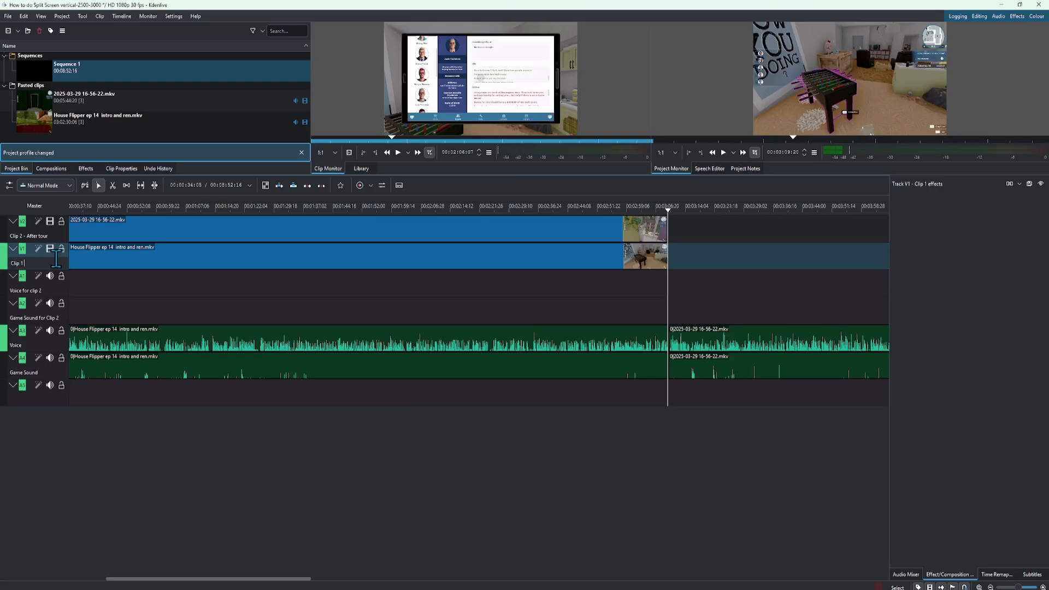
pyautogui.write('-')
pyautogui.press('capslock')
pyautogui.write('B')
pyautogui.press('capslock')
pyautogui.write('efore')
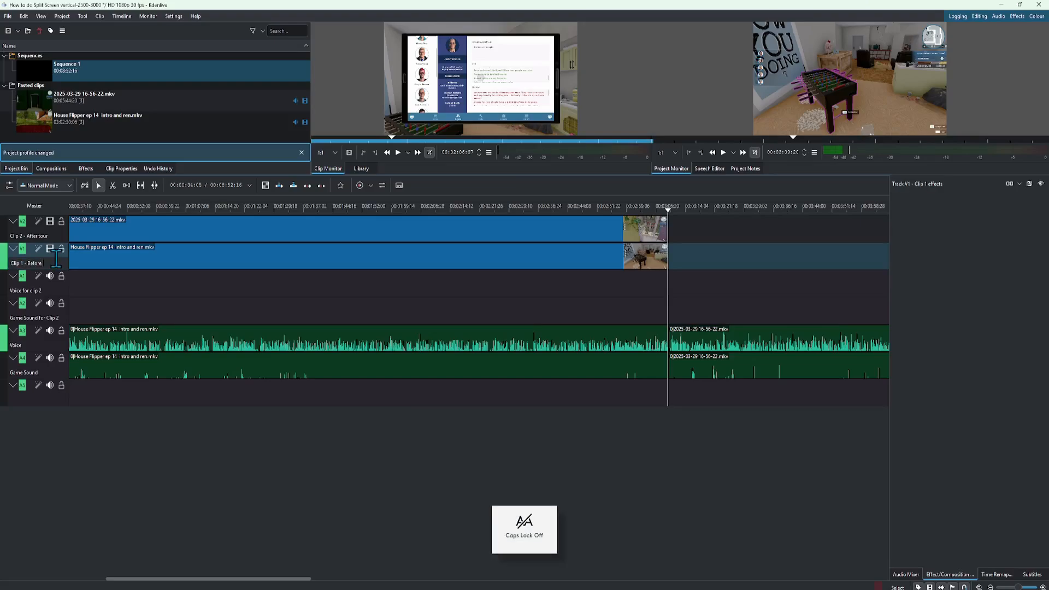
pyautogui.write(' tour')
pyautogui.press('Return')
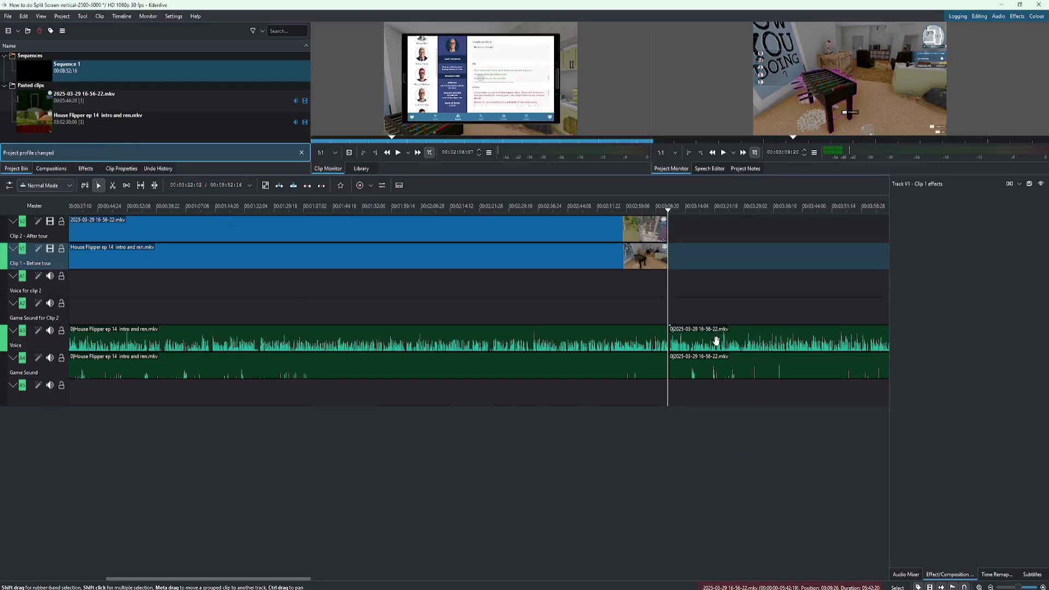
pyautogui.moveTo(715, 341); pyautogui.dragTo(77, 273)
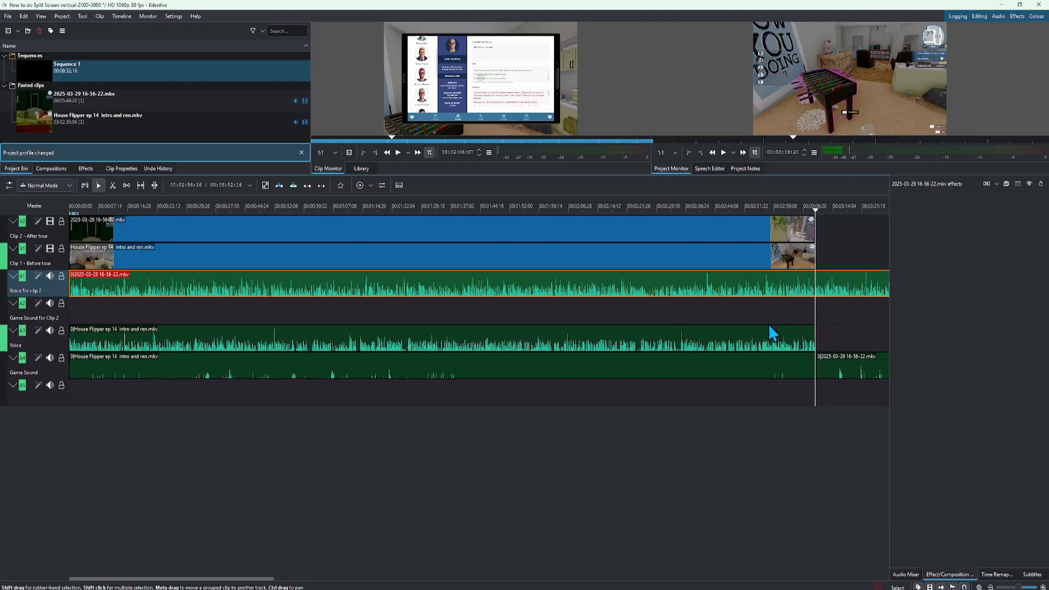
pyautogui.moveTo(849, 371); pyautogui.dragTo(91, 359)
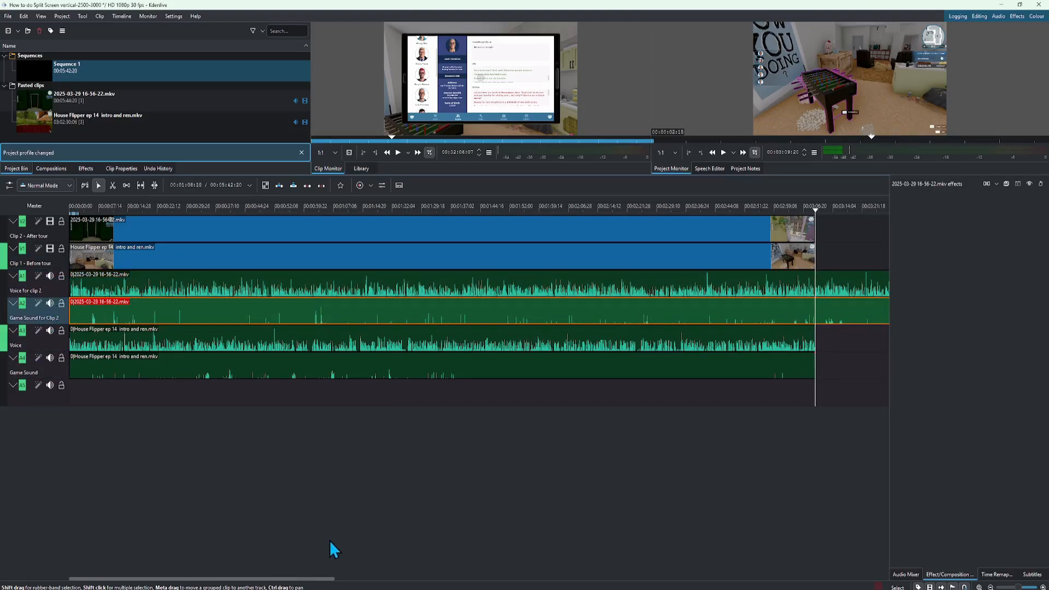
# Step: Cut the "Voice for clip 2" audio where the video clips end and delete the excess part after the cut
pyautogui.click(324, 519)
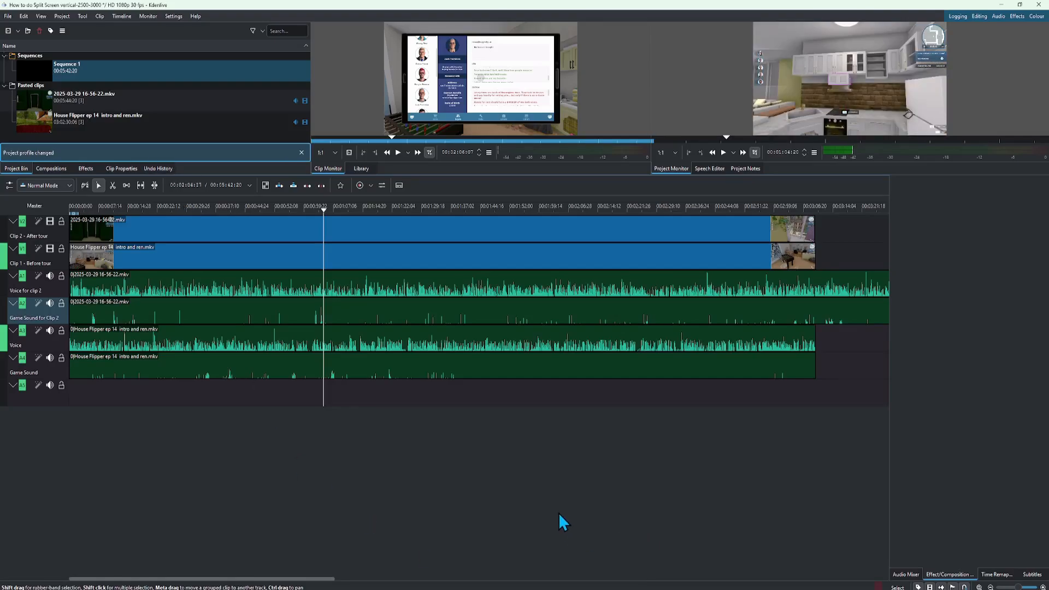
pyautogui.moveTo(560, 515); pyautogui.dragTo(816, 470)
pyautogui.rightClick(821, 268)
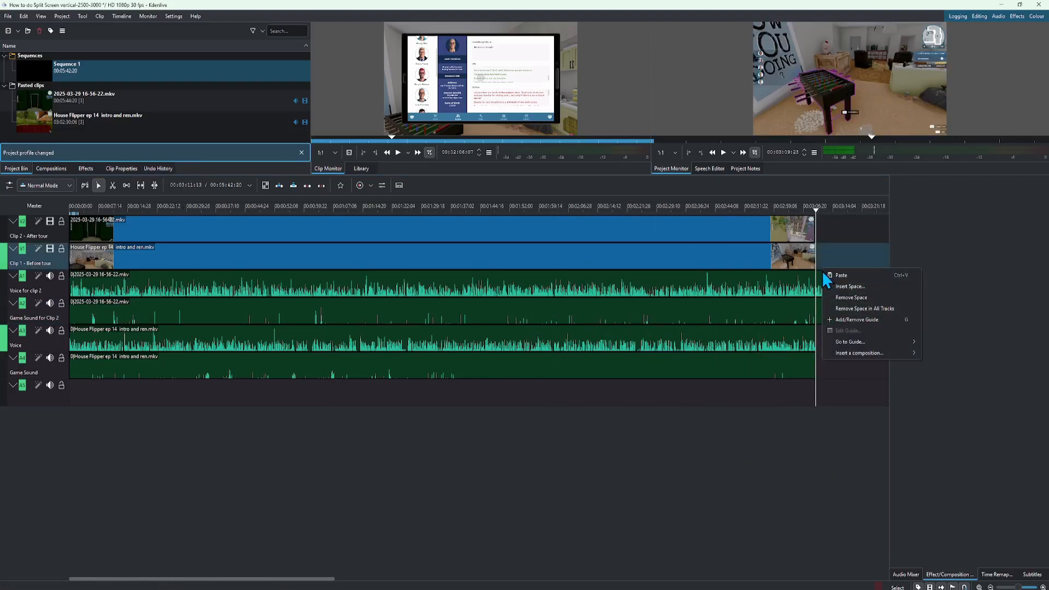
pyautogui.click(814, 278)
pyautogui.click(816, 234)
pyautogui.moveTo(818, 235); pyautogui.dragTo(814, 255)
pyautogui.rightClick(821, 289)
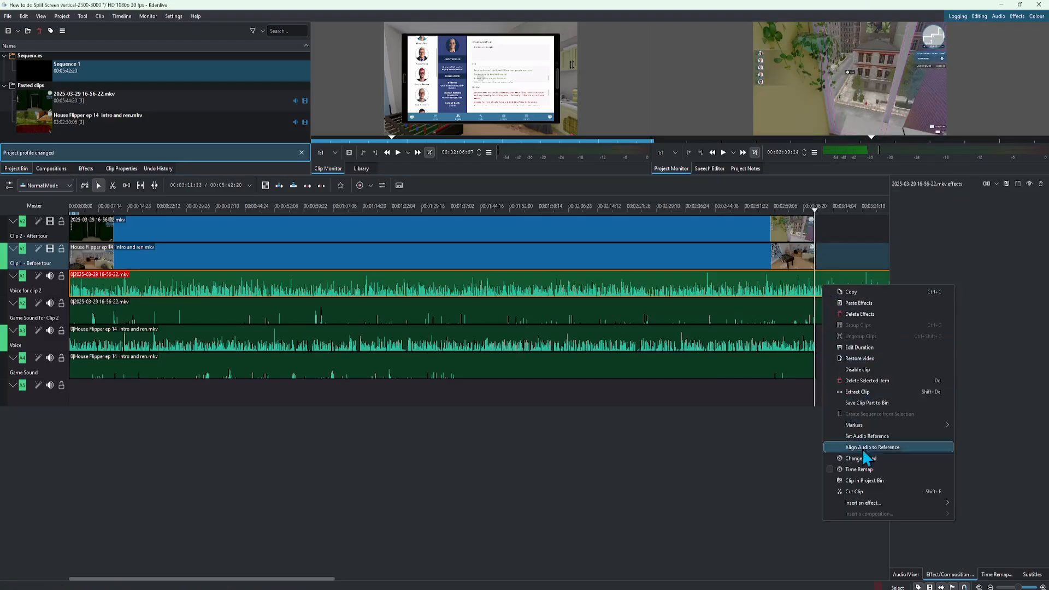
pyautogui.click(855, 498)
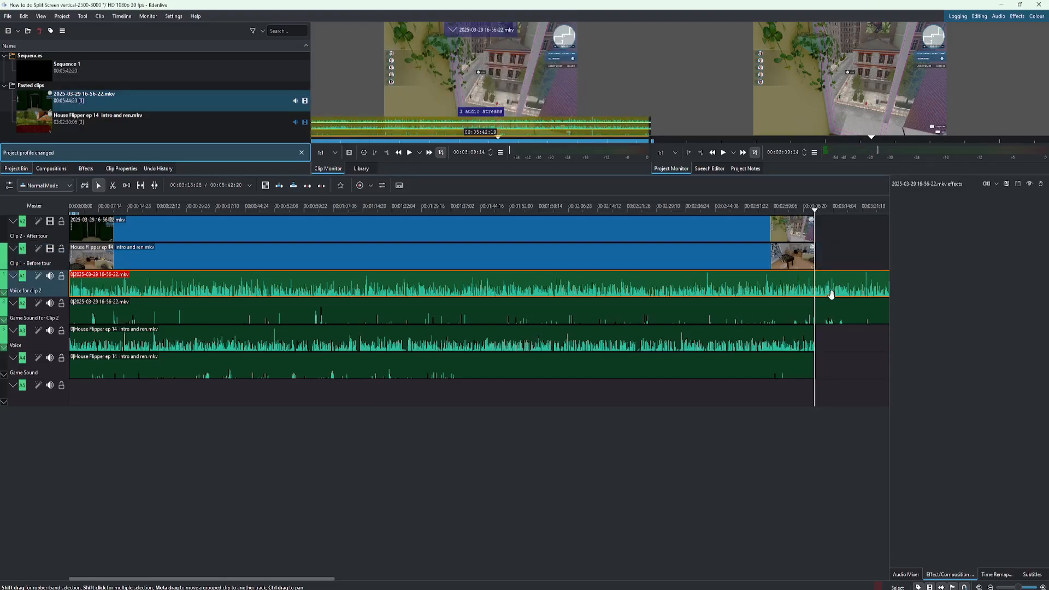
pyautogui.rightClick(834, 284)
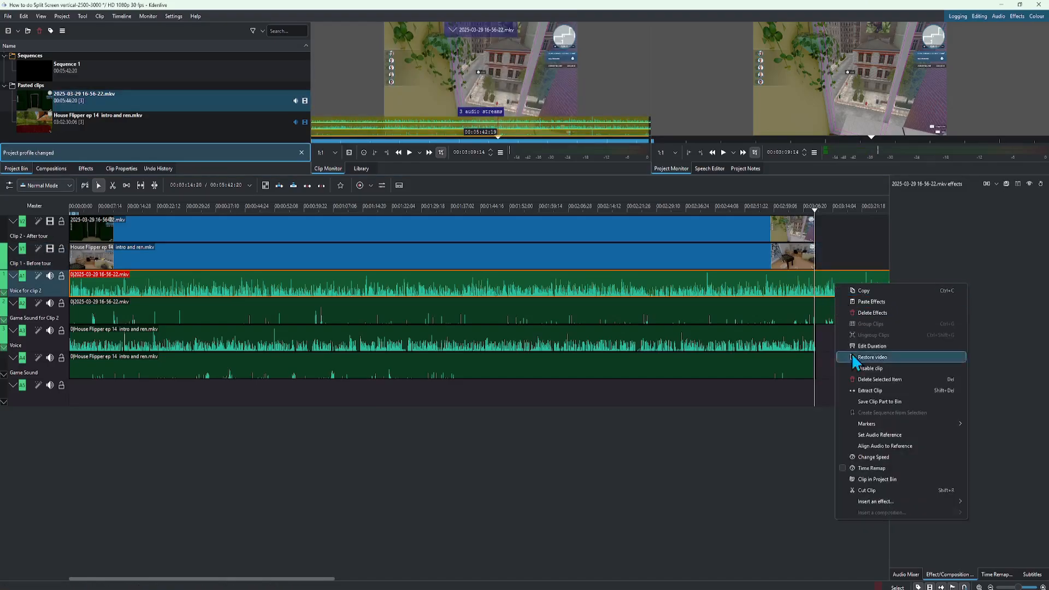
pyautogui.click(884, 490)
pyautogui.click(828, 277)
pyautogui.press('Delete')
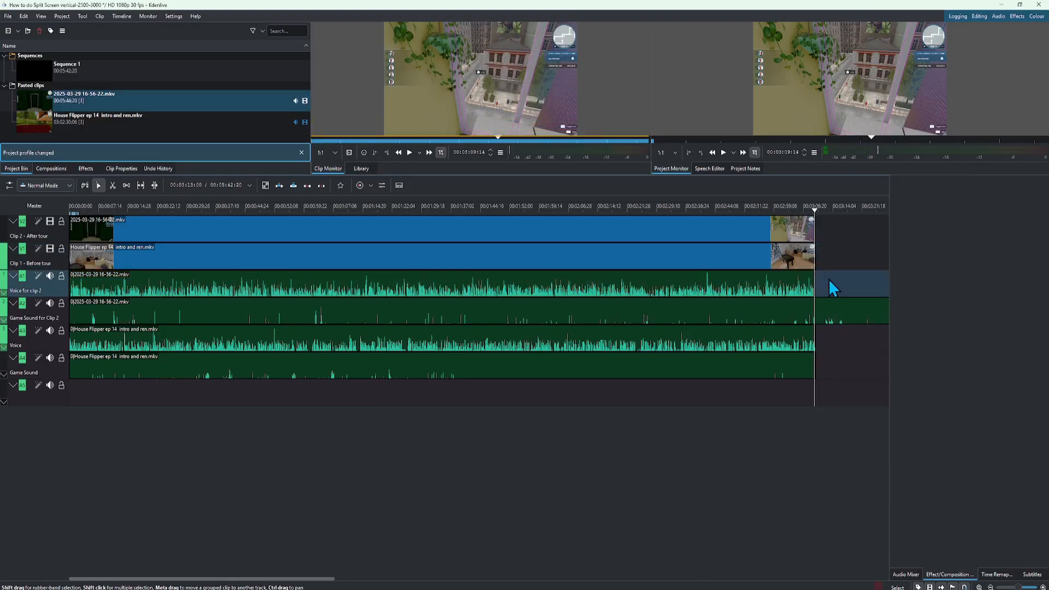
# Step: Cut the "Game Sound for Clip 2" audio at the same end point and delete the excess part after the cut
pyautogui.rightClick(826, 311)
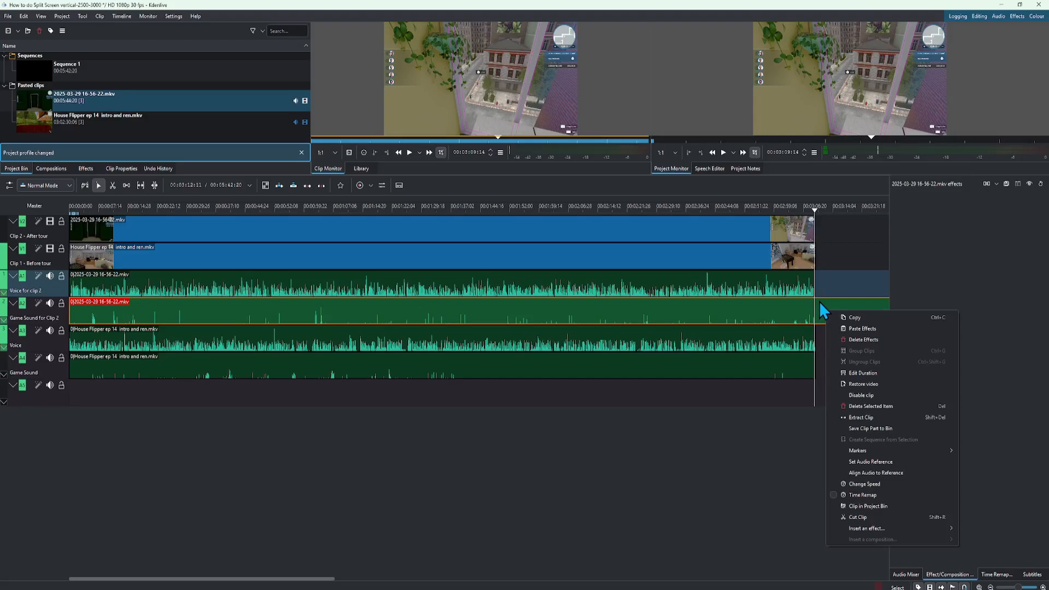
pyautogui.click(887, 516)
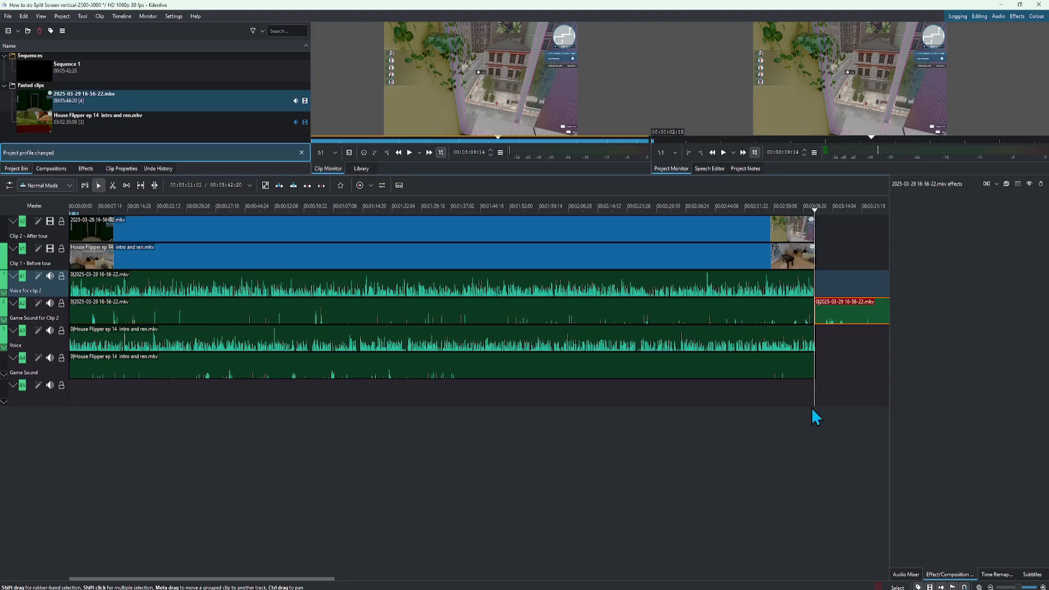
pyautogui.click(854, 314)
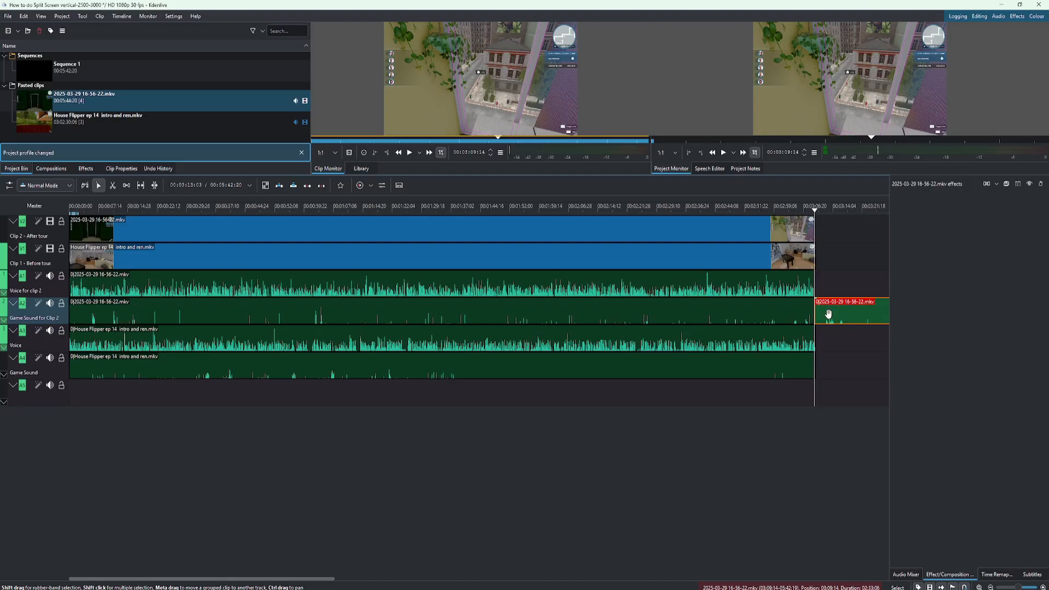
pyautogui.press('Delete')
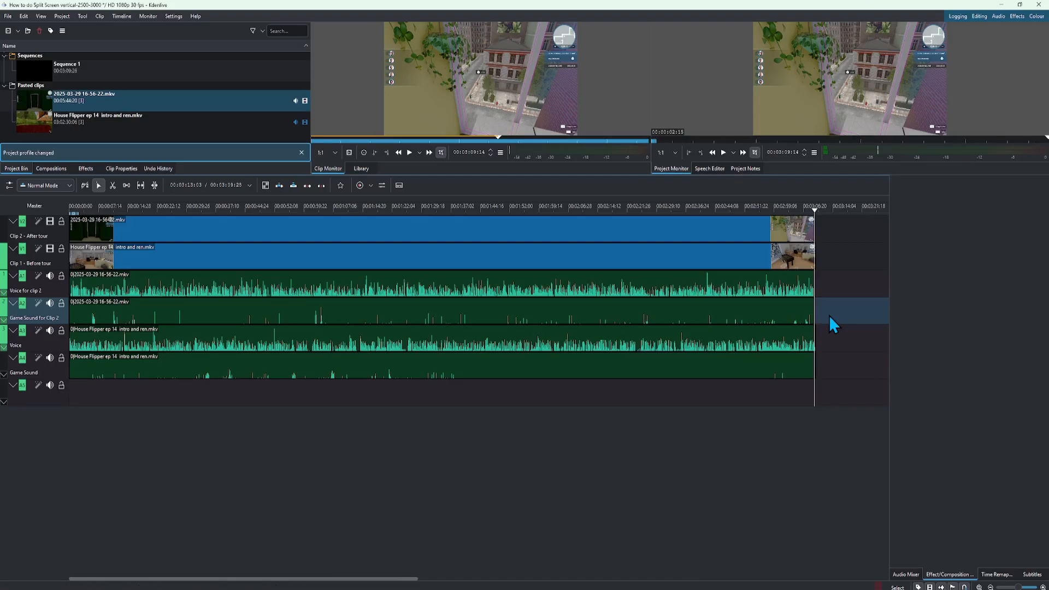
pyautogui.rightClick(829, 316)
pyautogui.click(787, 286)
pyautogui.rightClick(787, 284)
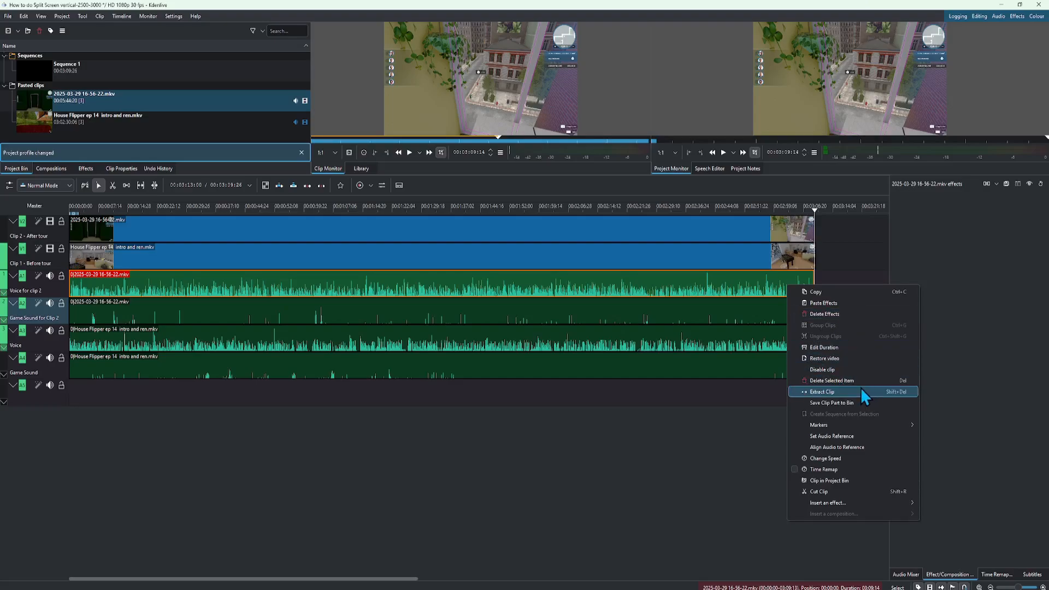
pyautogui.click(868, 239)
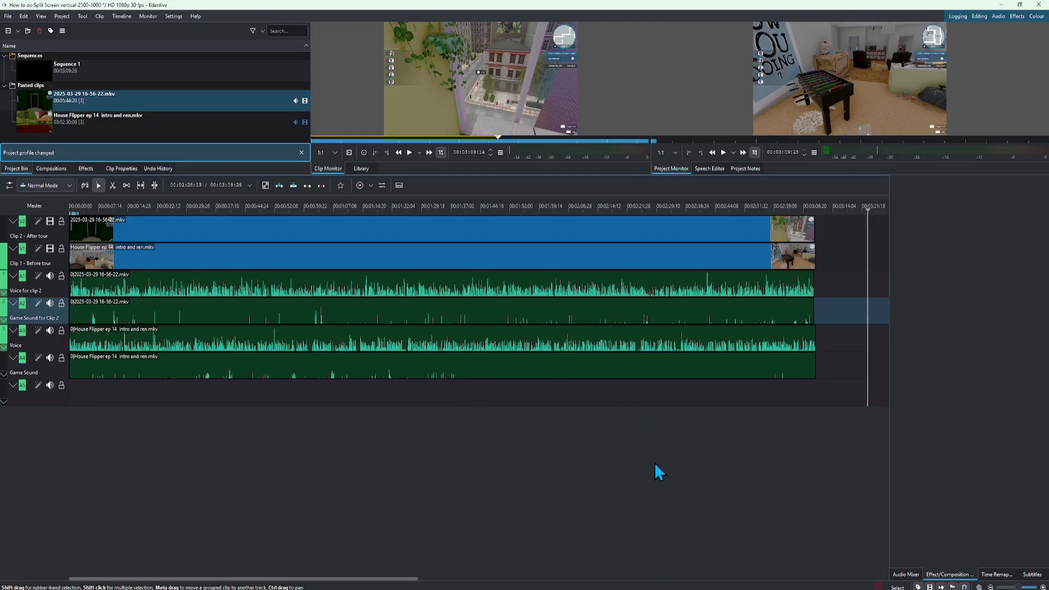
# Step: Group the "Clip 2 - After tour" video with its audio clips on the "Voice for clip 2" and "Game Sound for Clip 2" tracks
pyautogui.click(680, 225)
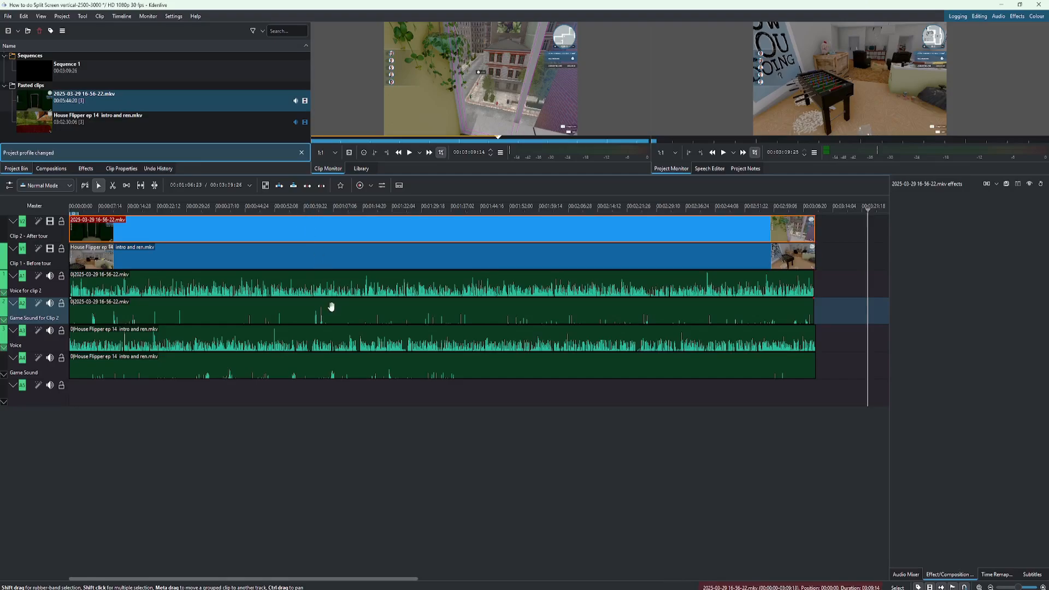
pyautogui.keyDown('shift'); pyautogui.click(328, 288); pyautogui.keyUp('shift')
pyautogui.keyDown('shift'); pyautogui.click(332, 310); pyautogui.keyUp('shift')
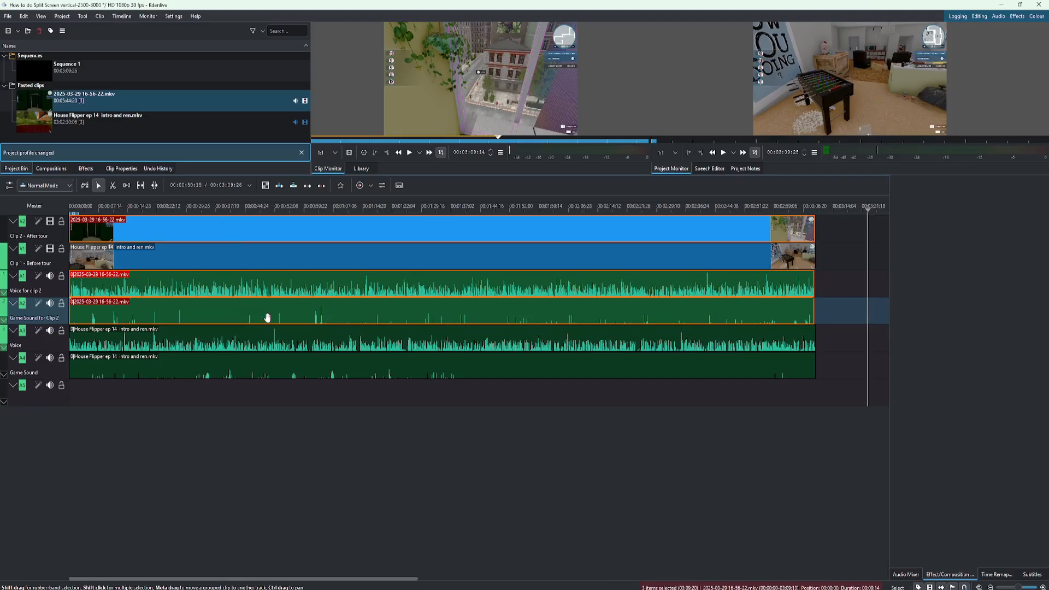
pyautogui.rightClick(246, 239)
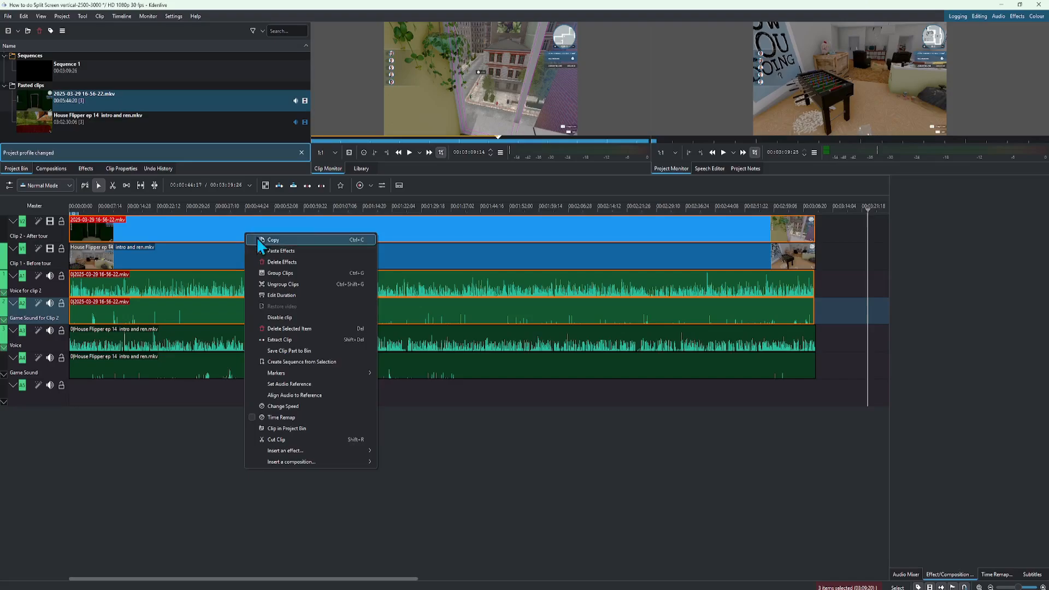
pyautogui.click(293, 272)
pyautogui.click(529, 454)
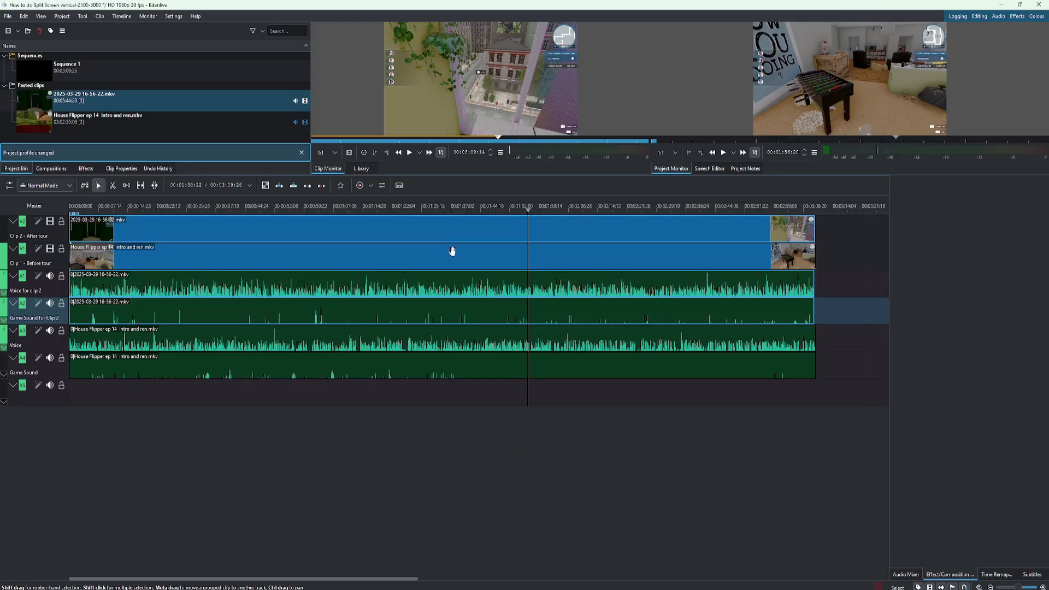
pyautogui.moveTo(437, 230); pyautogui.dragTo(385, 244)
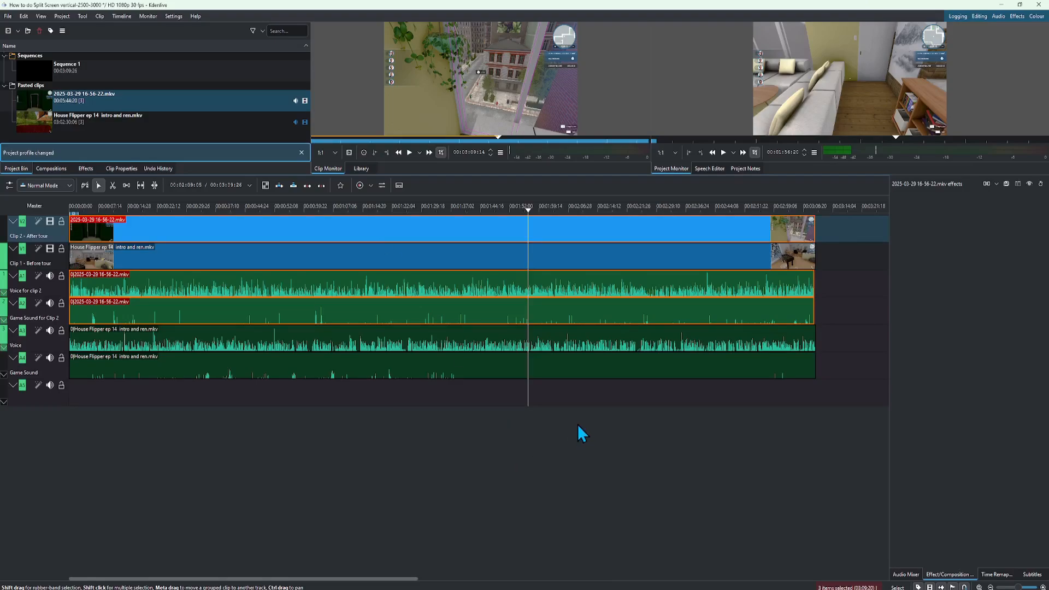
pyautogui.click(576, 459)
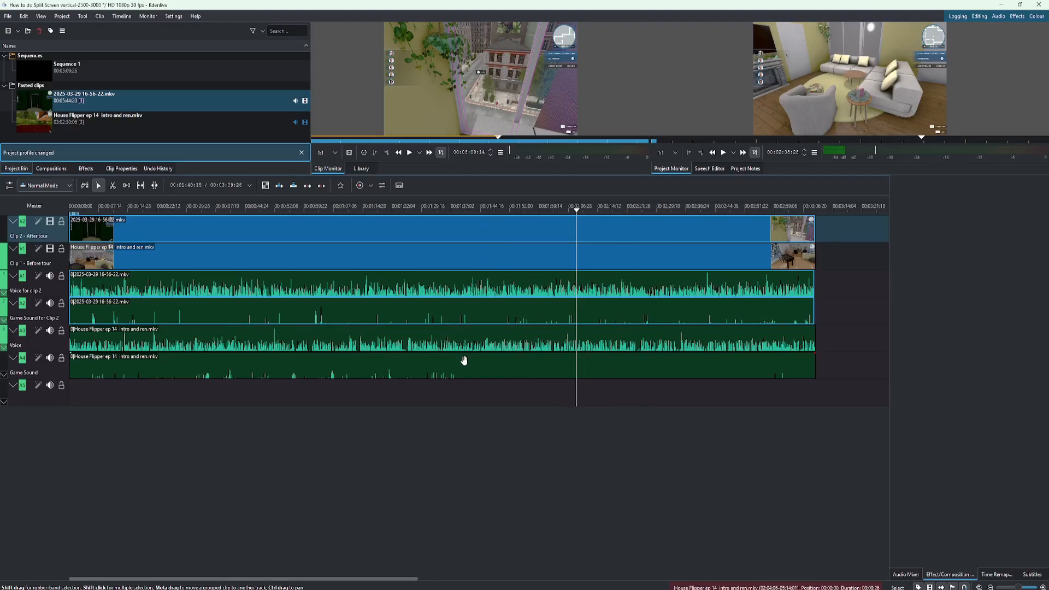
pyautogui.click(469, 234)
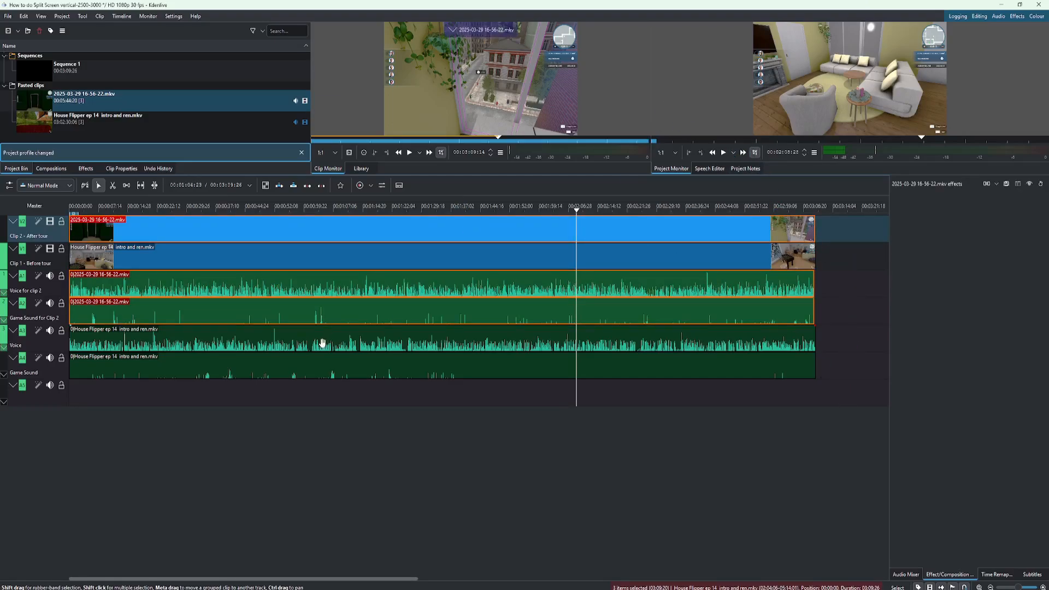
pyautogui.click(456, 470)
# Step: Group the House Flipper video on "Clip 1 - Before tour" with its audio clips on the "Voice" and "Game Sound" tracks
pyautogui.click(288, 256)
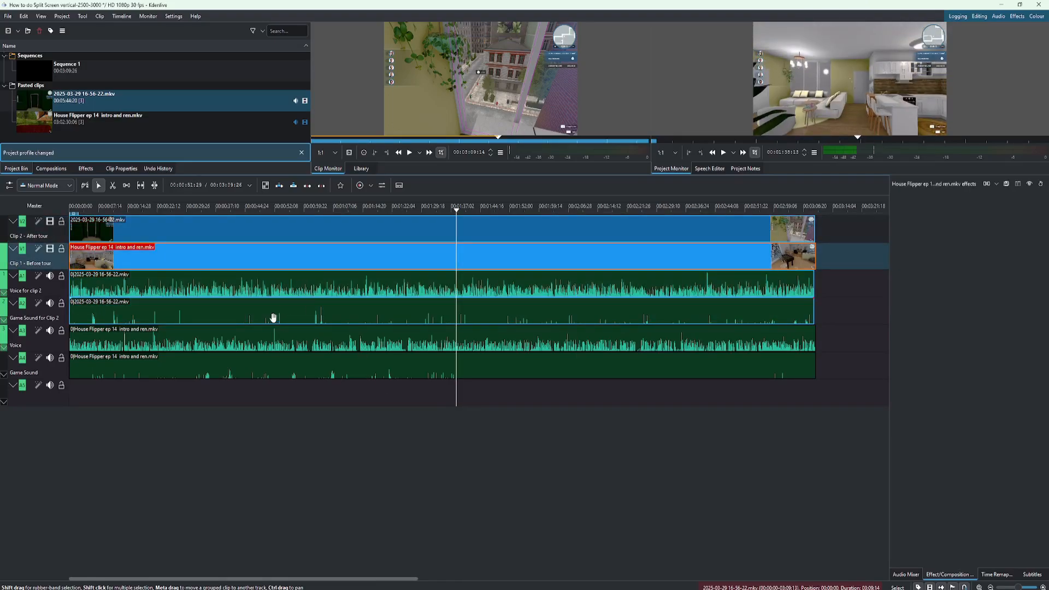
pyautogui.keyDown('shift'); pyautogui.click(277, 346); pyautogui.keyUp('shift')
pyautogui.keyDown('shift'); pyautogui.click(285, 367); pyautogui.keyUp('shift')
pyautogui.rightClick(288, 374)
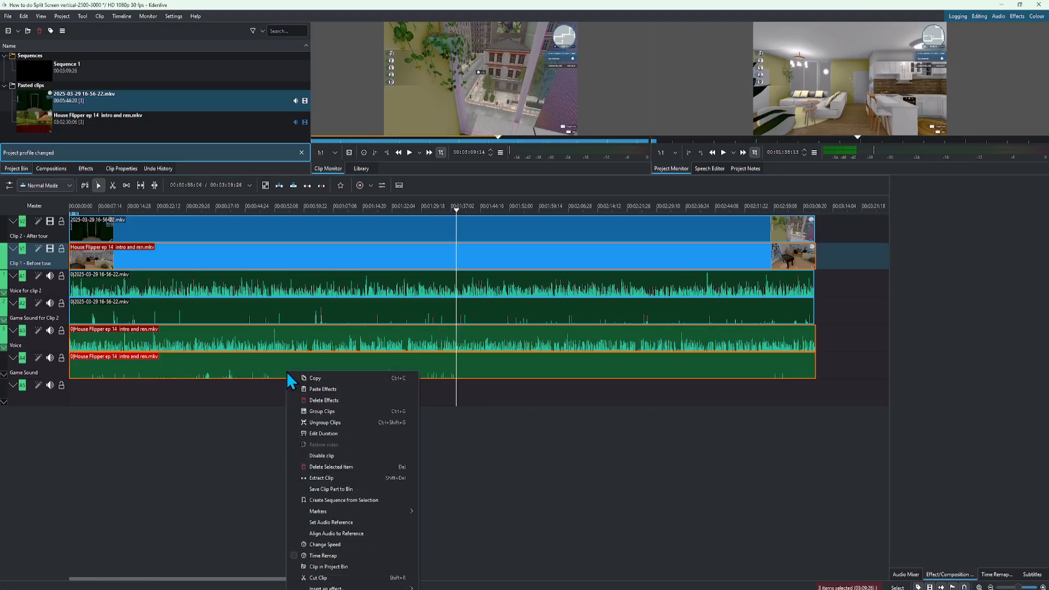
pyautogui.click(340, 410)
pyautogui.moveTo(672, 450); pyautogui.dragTo(432, 411)
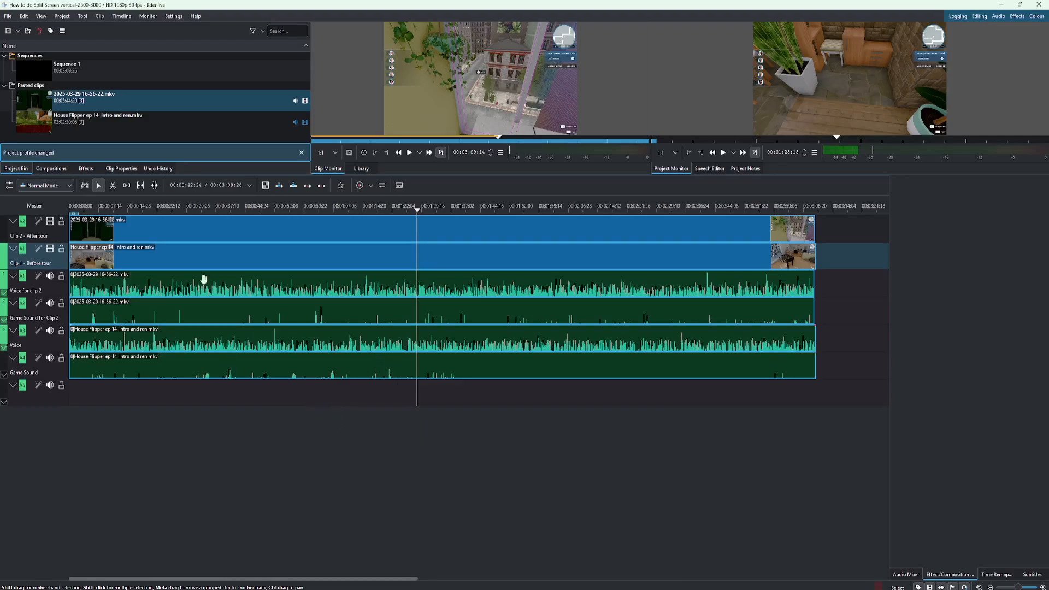
pyautogui.click(7, 16)
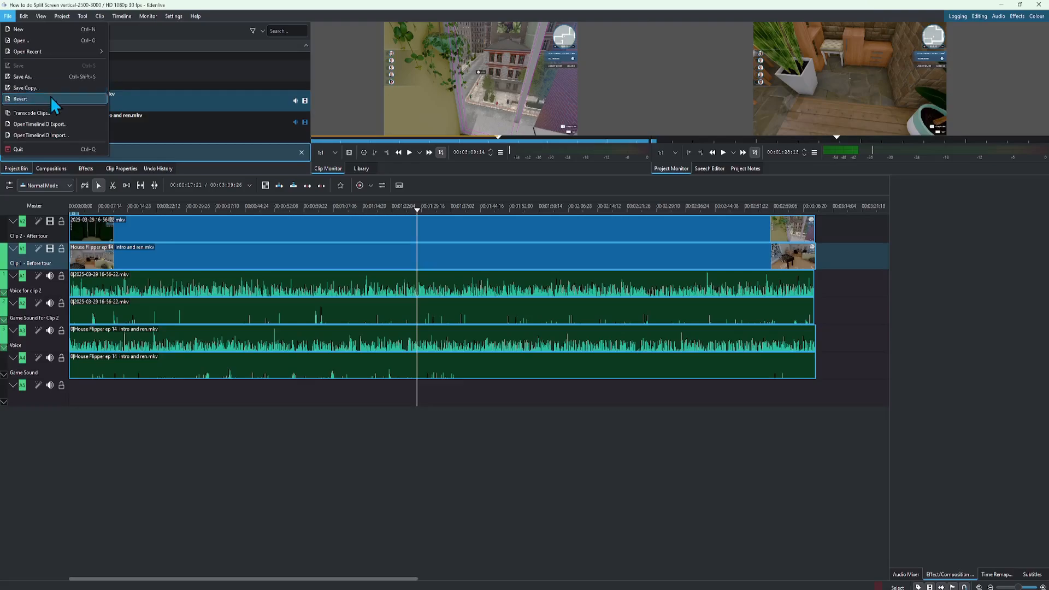
pyautogui.click(407, 464)
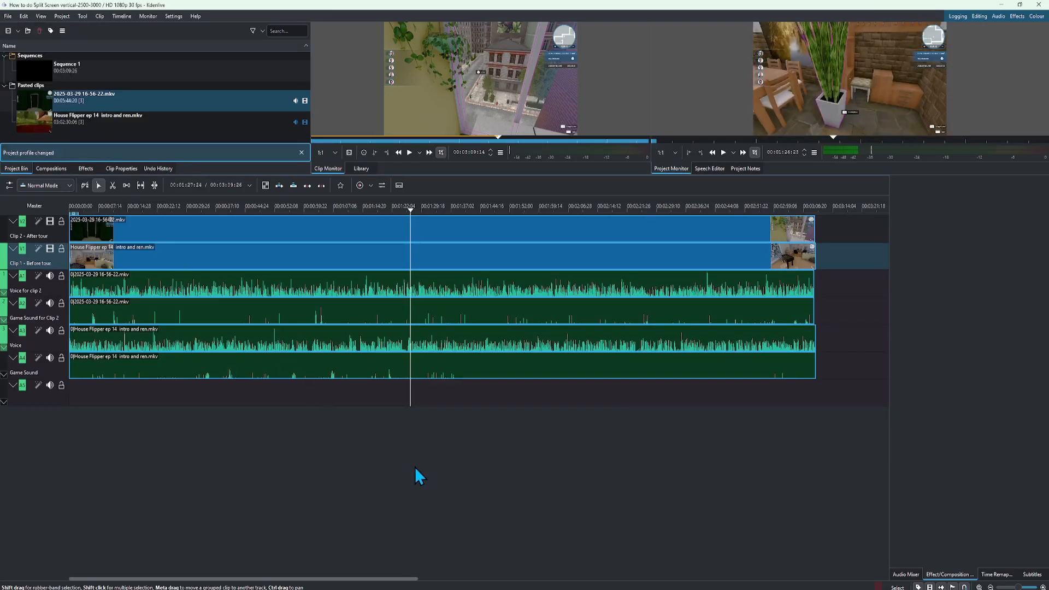
pyautogui.moveTo(415, 466)
pyautogui.mouseDown()
pyautogui.moveTo(257, 470)
pyautogui.moveTo(134, 443)
pyautogui.moveTo(100, 454)
pyautogui.moveTo(67, 448)
pyautogui.mouseUp()
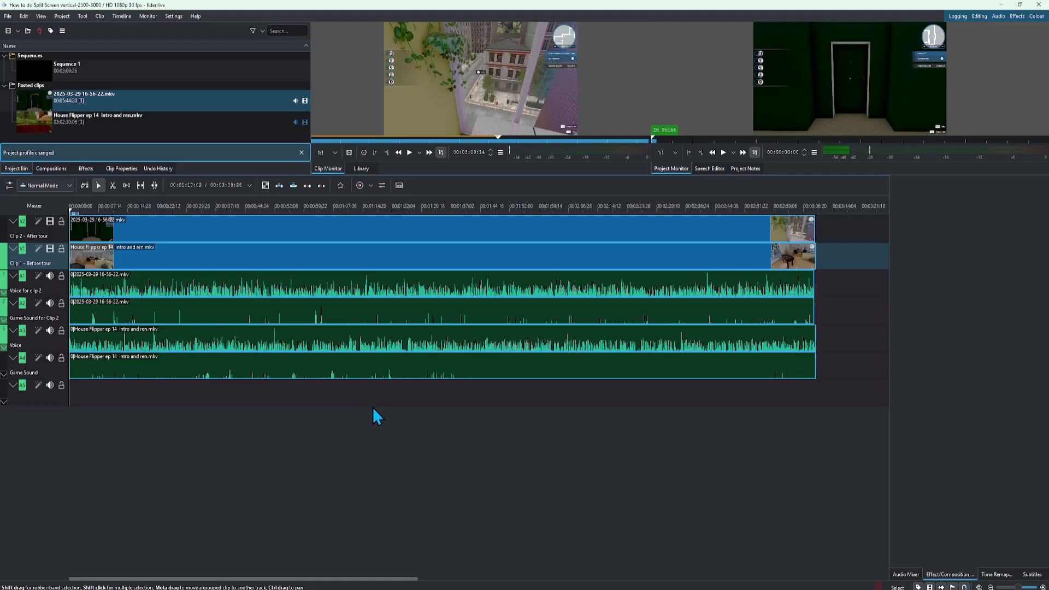
pyautogui.rightClick(186, 230)
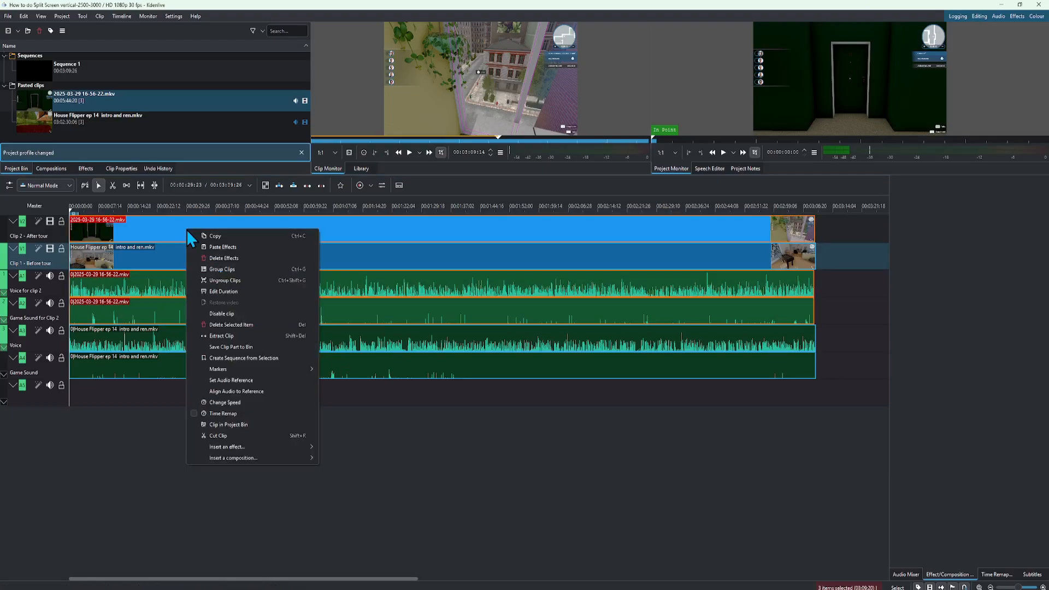
pyautogui.click(138, 225)
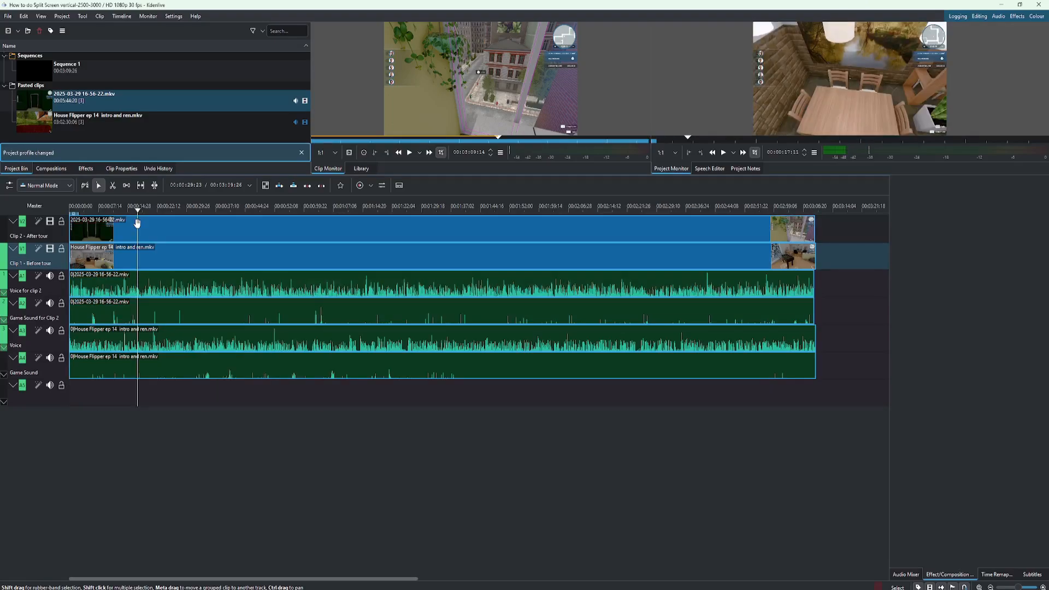
pyautogui.click(75, 250)
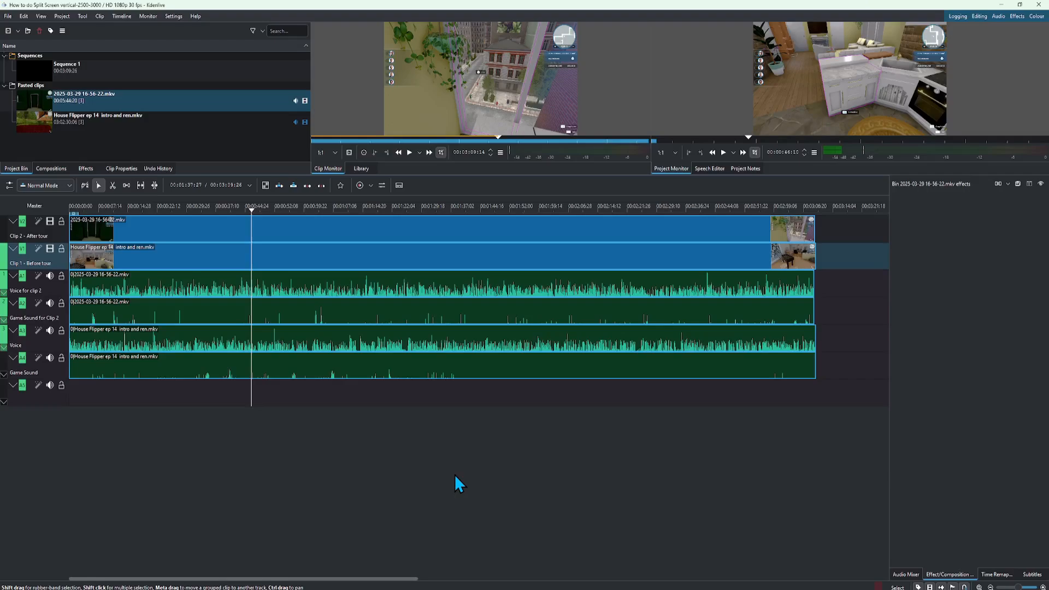
# Step: Search the effects for "zoom" and apply Position and Zoom to the House Flipper video on the "Clip 1 - Before tour" track
pyautogui.scroll(-2, 455, 476)
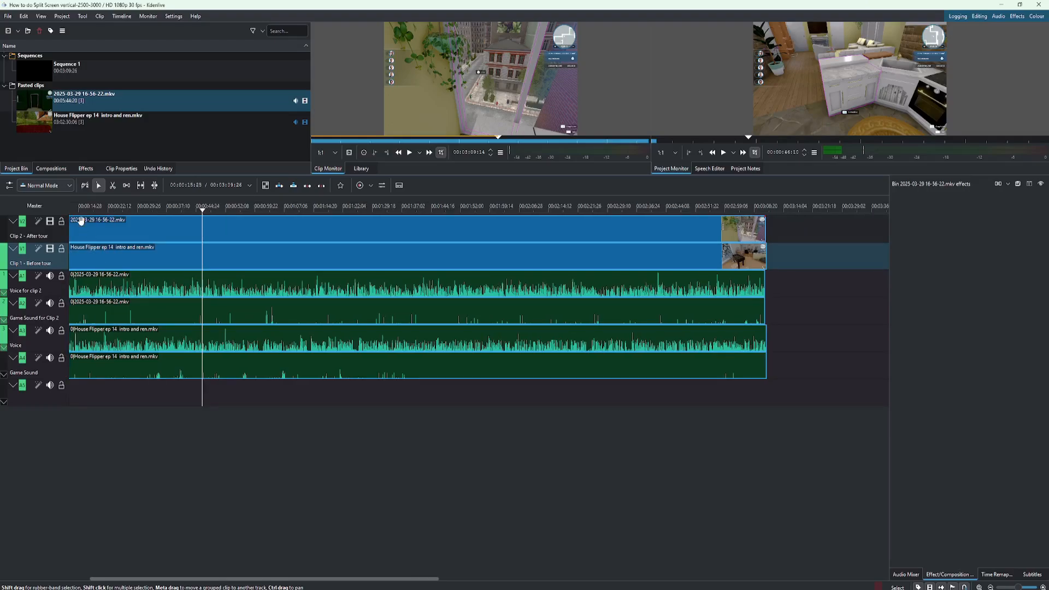
pyautogui.click(86, 168)
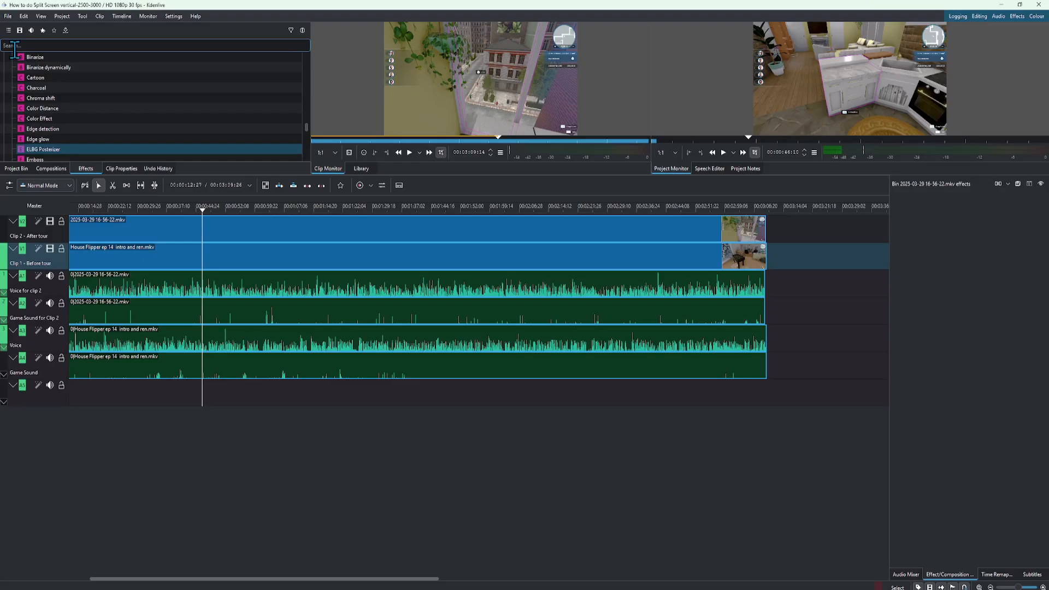
pyautogui.write('zoo')
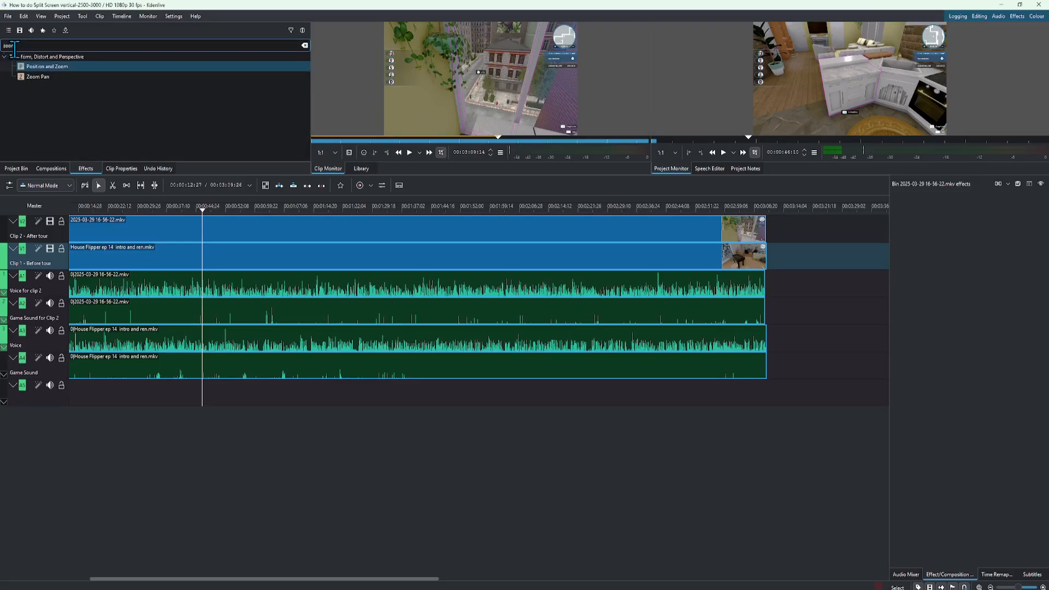
pyautogui.write('m')
pyautogui.click(50, 67)
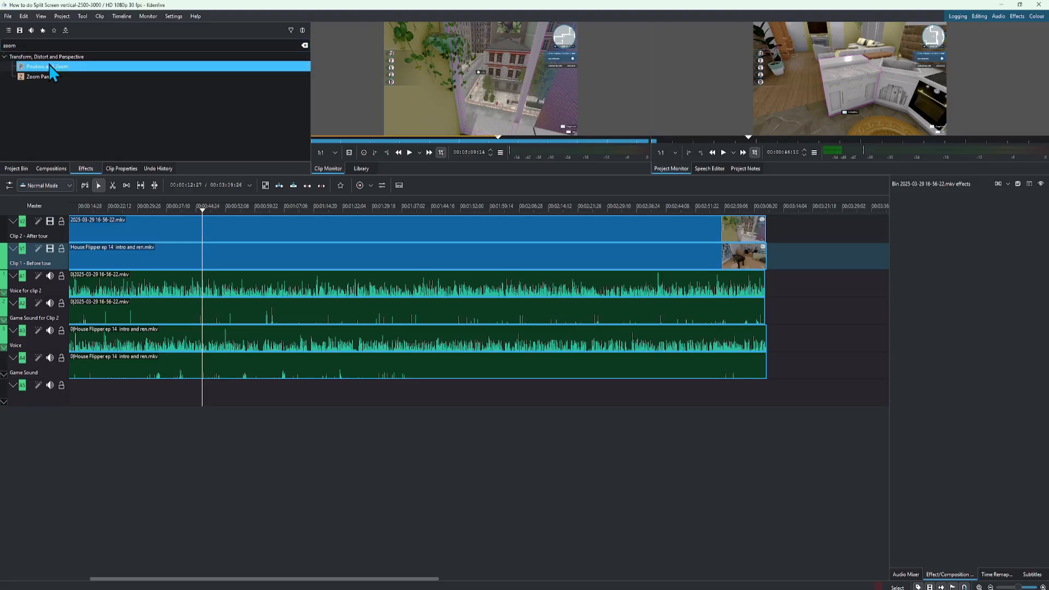
pyautogui.moveTo(50, 66); pyautogui.dragTo(97, 255)
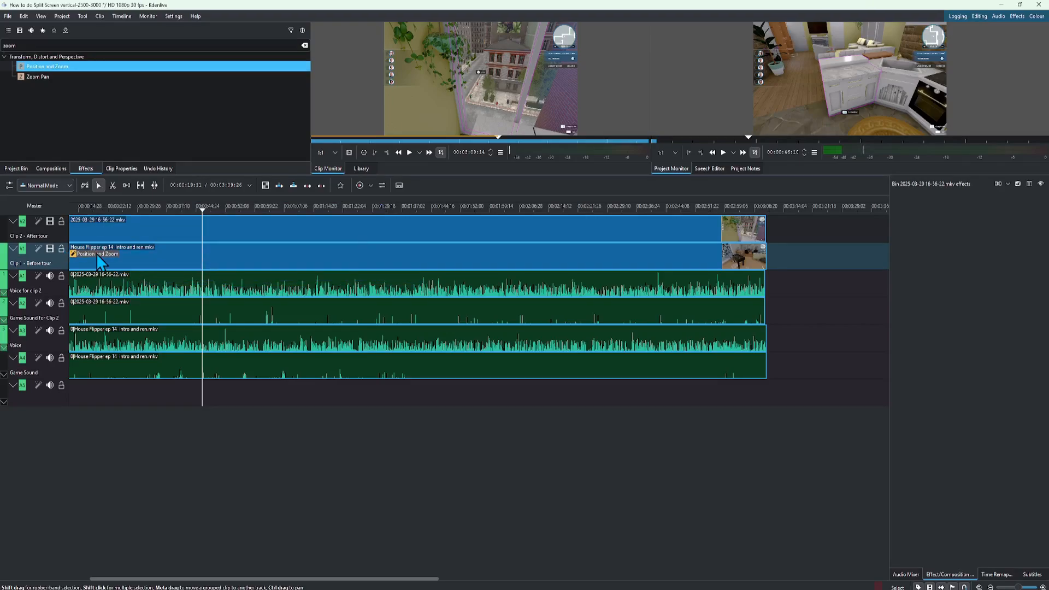
# Step: Enable Distort and Normalise in the Position and Zoom effect of the House Flipper video
pyautogui.click(153, 251)
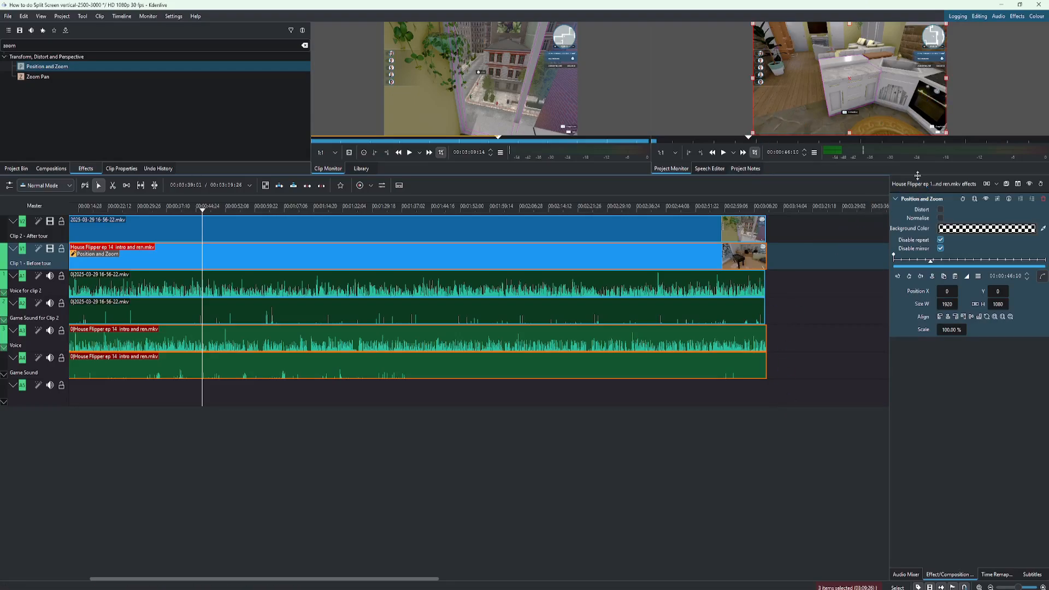
pyautogui.click(941, 210)
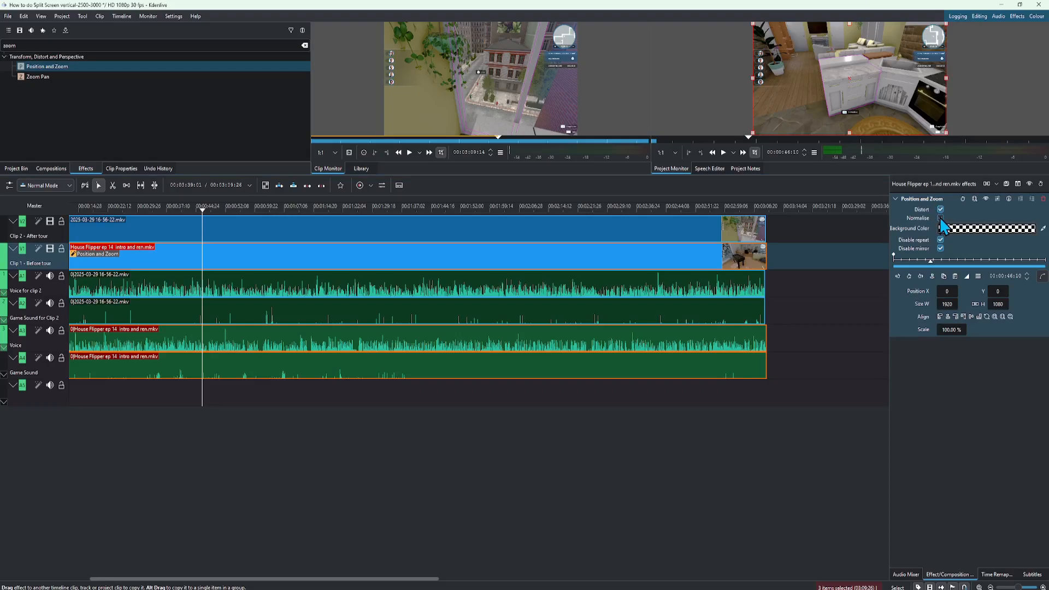
pyautogui.click(940, 218)
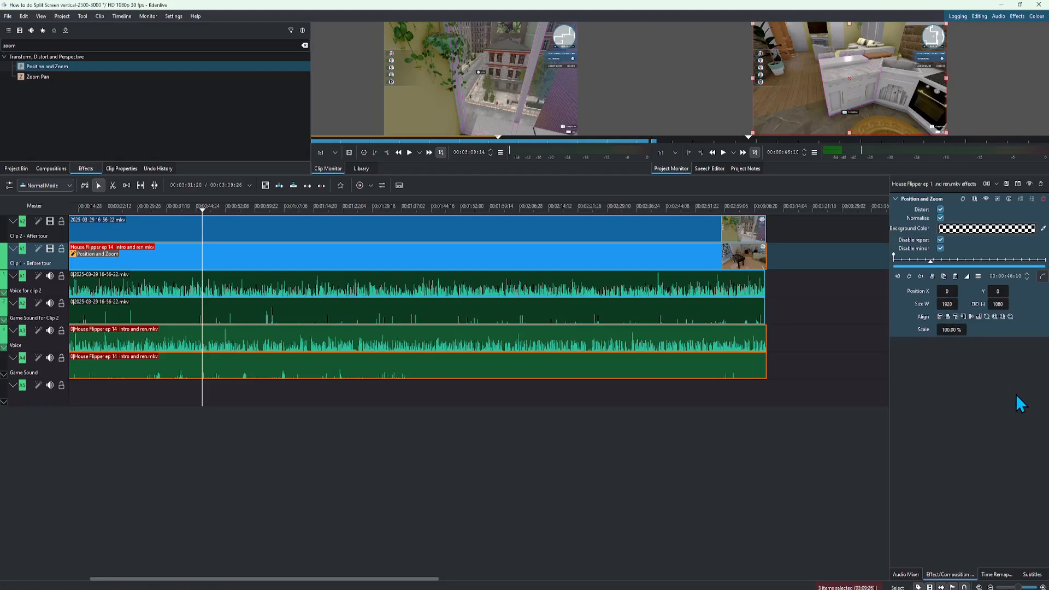
# Step: Set the width in the House Flipper video's Position and Zoom effect to 960 and save the project
pyautogui.hotkey('ctrl', 'a')
pyautogui.write('1')
pyautogui.write('60')
pyautogui.press('Return')
pyautogui.click(196, 536)
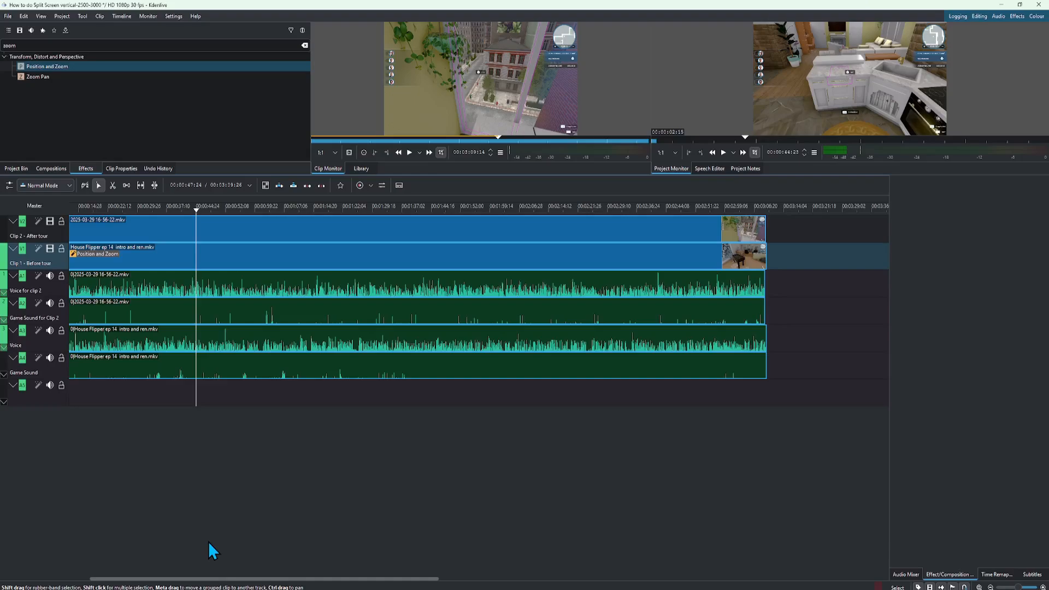
pyautogui.hotkey('ctrl', 's')
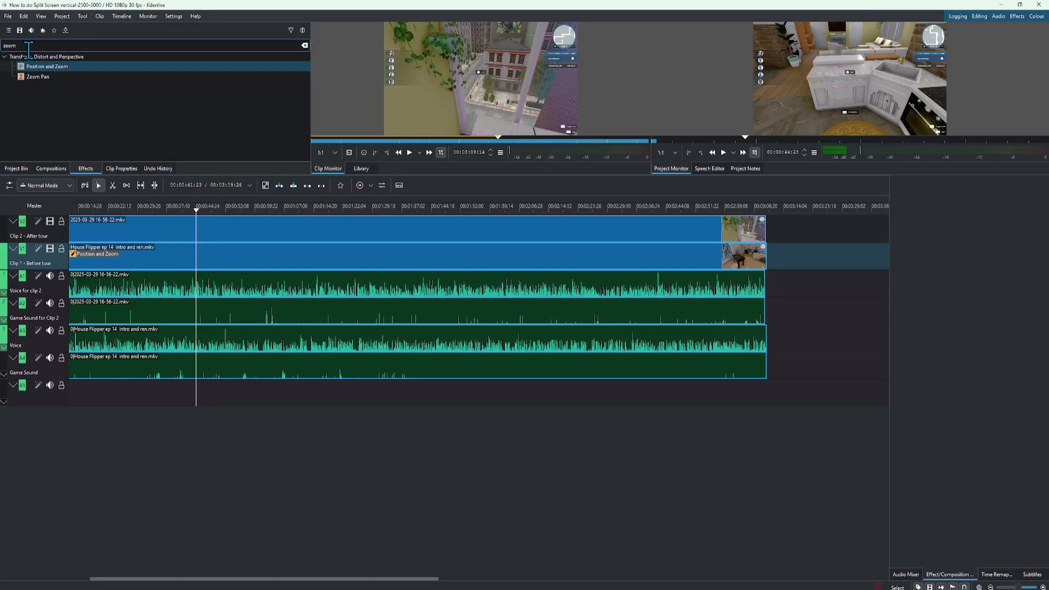
# Step: Replace the effect search text with "Transfor" to find the Transform effect
pyautogui.press('BackSpace')
pyautogui.press('BackSpace')
pyautogui.press('BackSpace')
pyautogui.press('BackSpace')
pyautogui.press('capslock')
pyautogui.write('T')
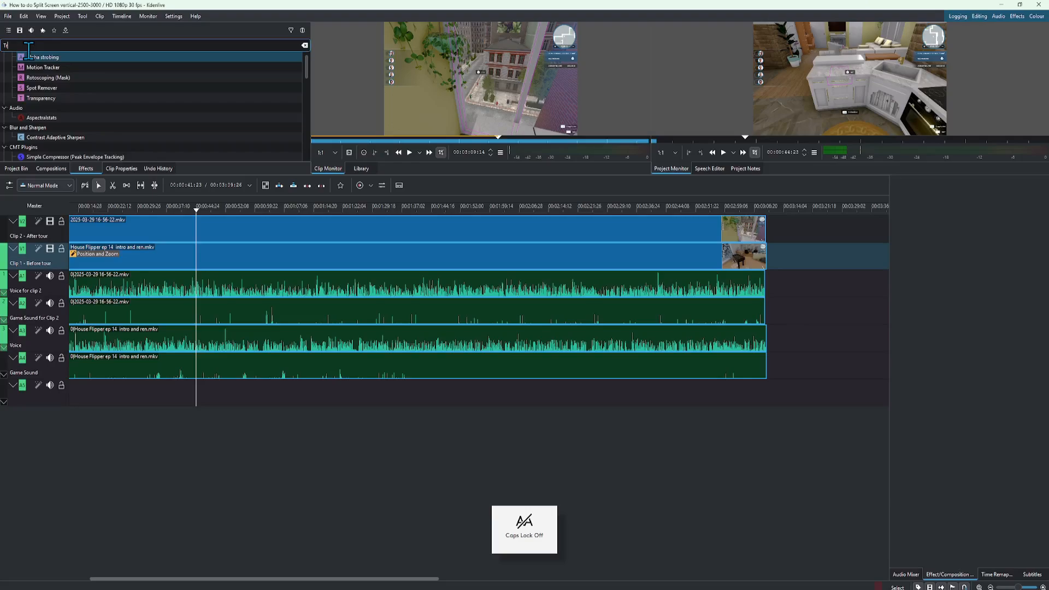
pyautogui.write('ransfor')
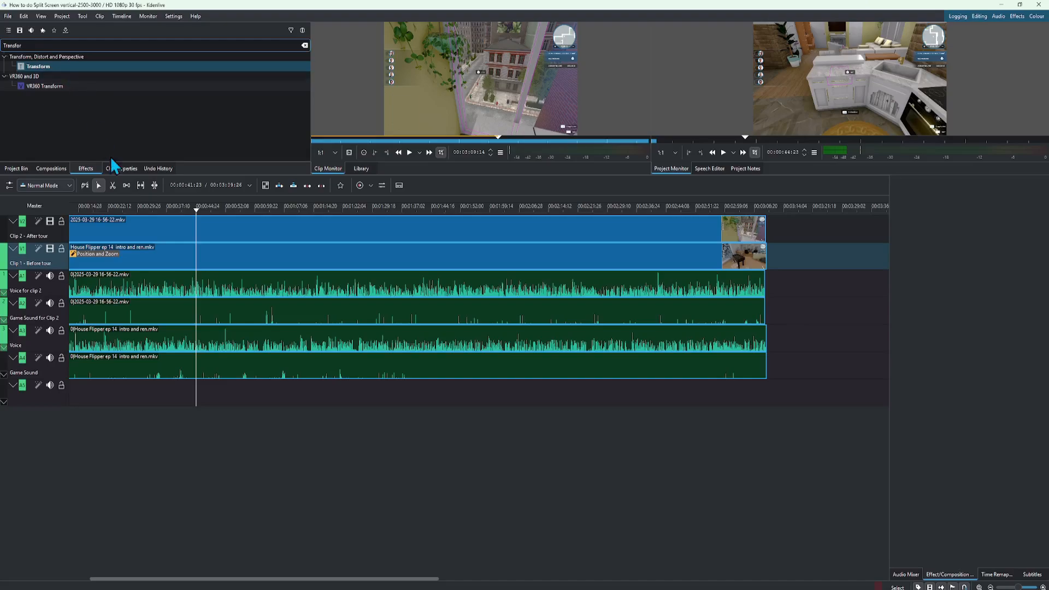
pyautogui.rightClick(133, 229)
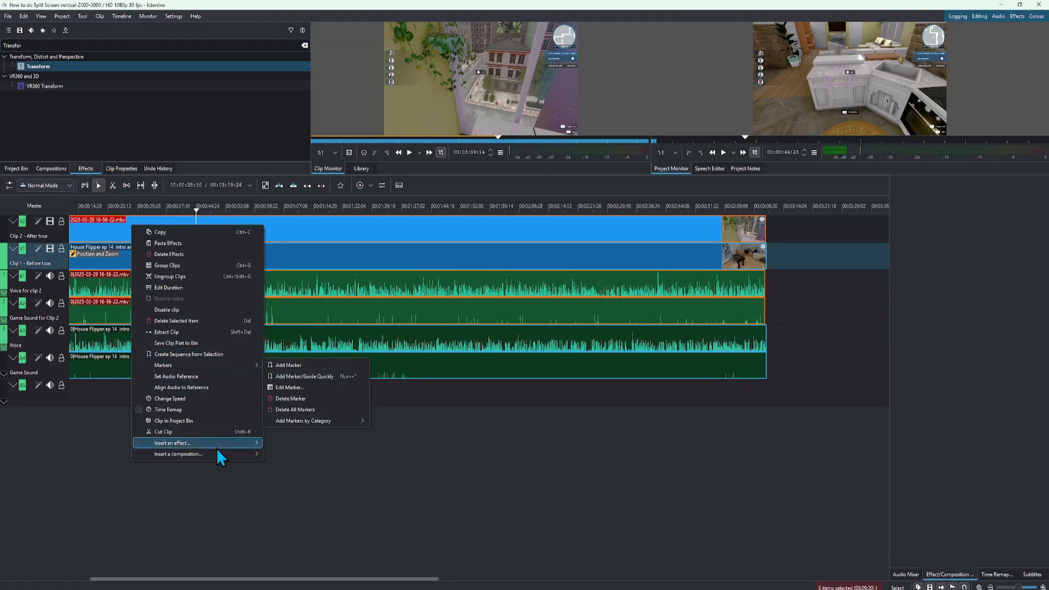
pyautogui.moveTo(224, 443)
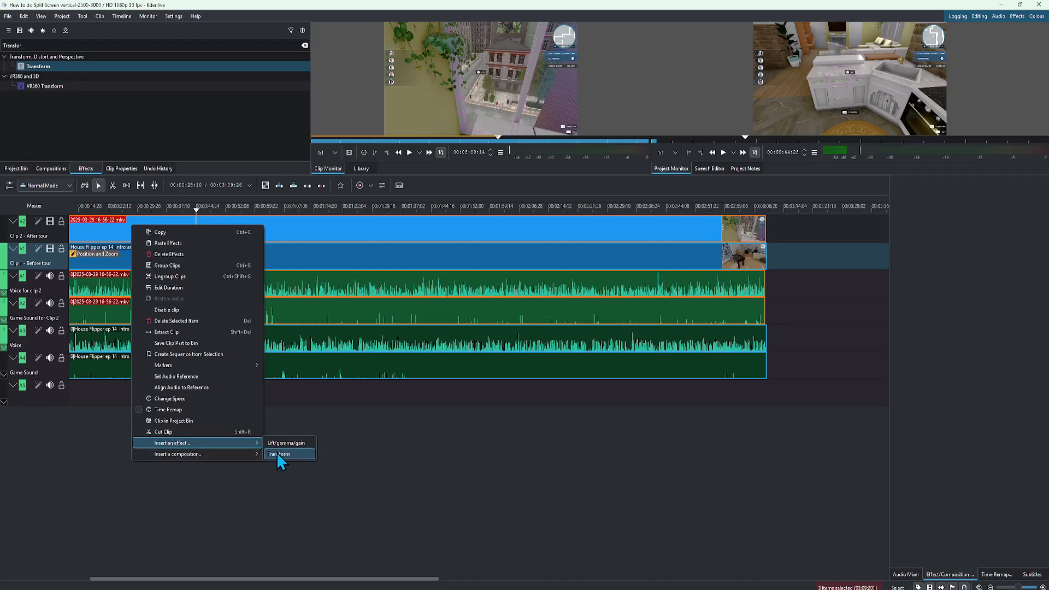
pyautogui.click(451, 514)
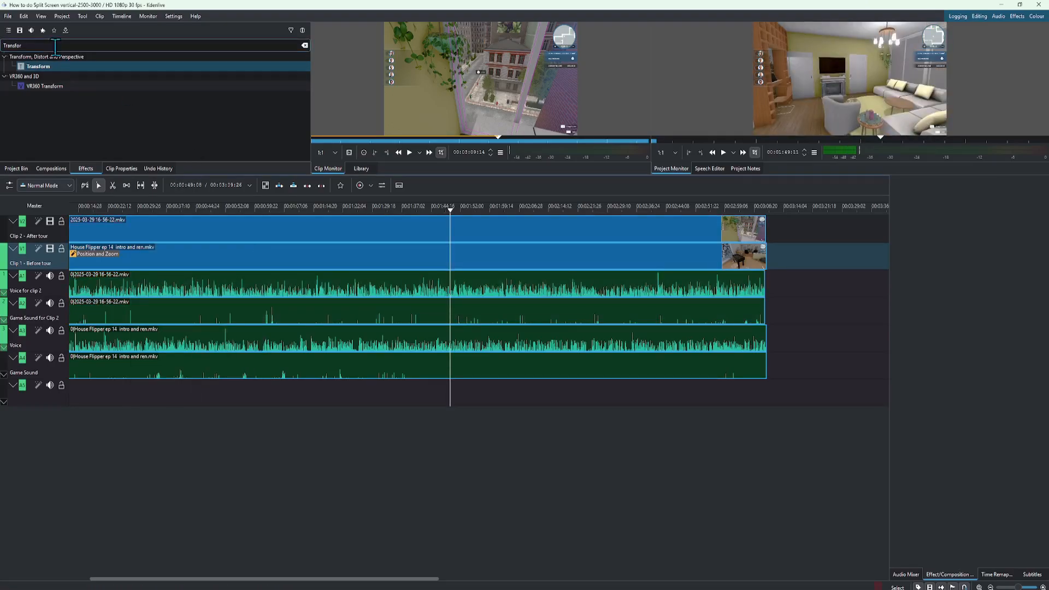
# Step: Apply the Transform effect to the video on the "Clip 2 - After tour" track and show its settings
pyautogui.click(63, 68)
pyautogui.moveTo(63, 68); pyautogui.dragTo(138, 232)
pyautogui.click(176, 228)
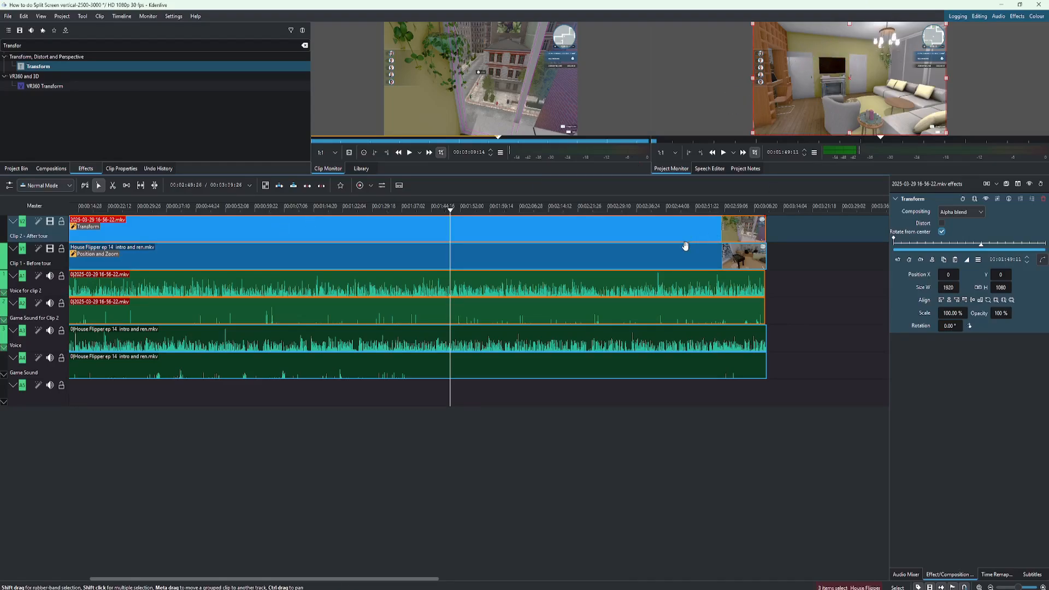
# Step: Enable Distort and set the width to 960 in the Transform effect of the "Clip 2 - After tour" video
pyautogui.click(483, 258)
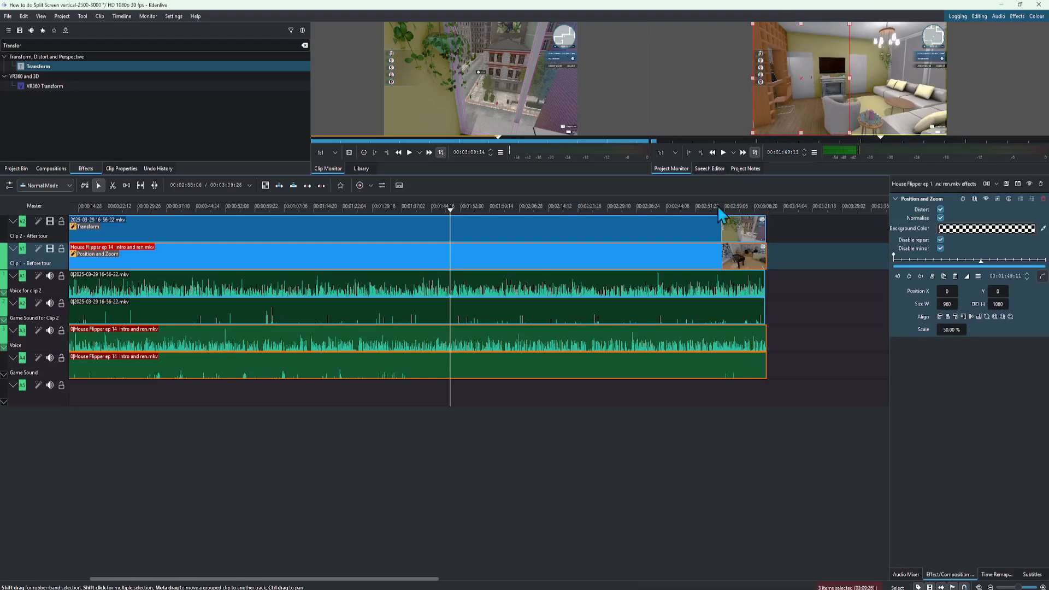
pyautogui.click(549, 230)
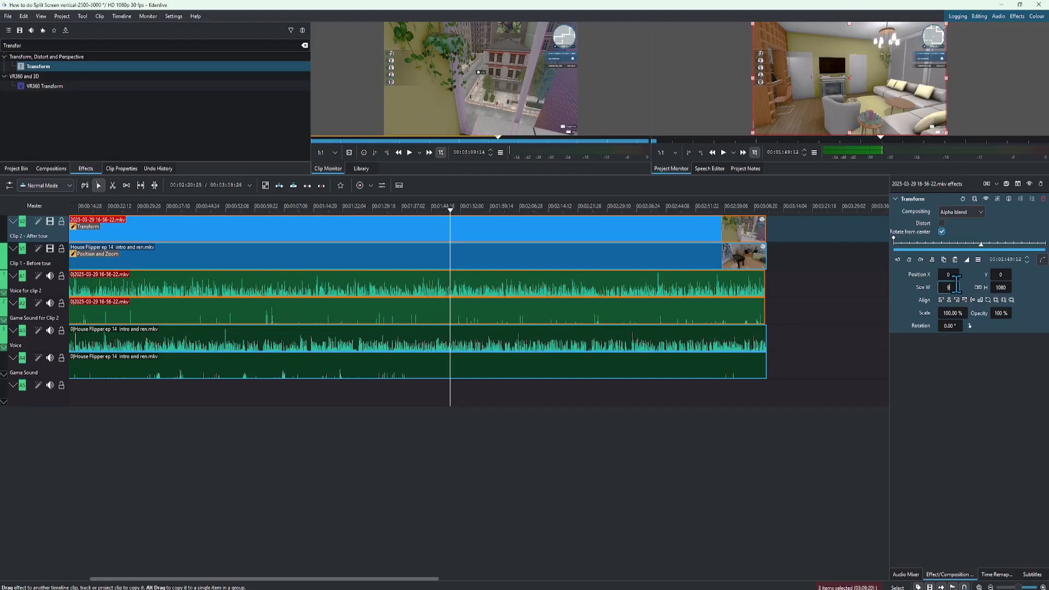
pyautogui.click(940, 223)
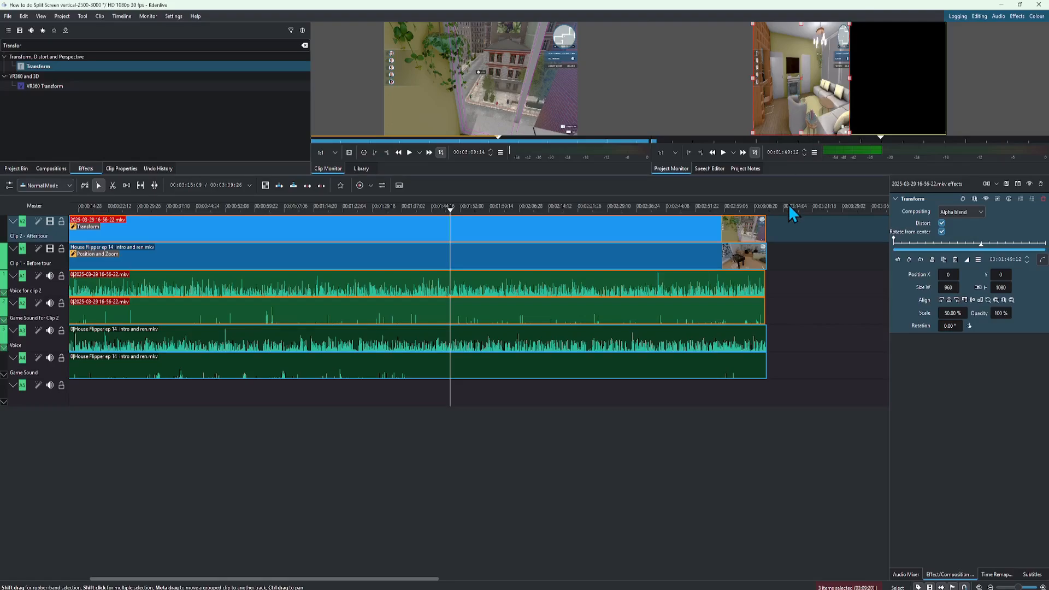
# Step: Align the "Clip 2 - After tour" video to the right half of the frame, at position X 960
pyautogui.click(957, 305)
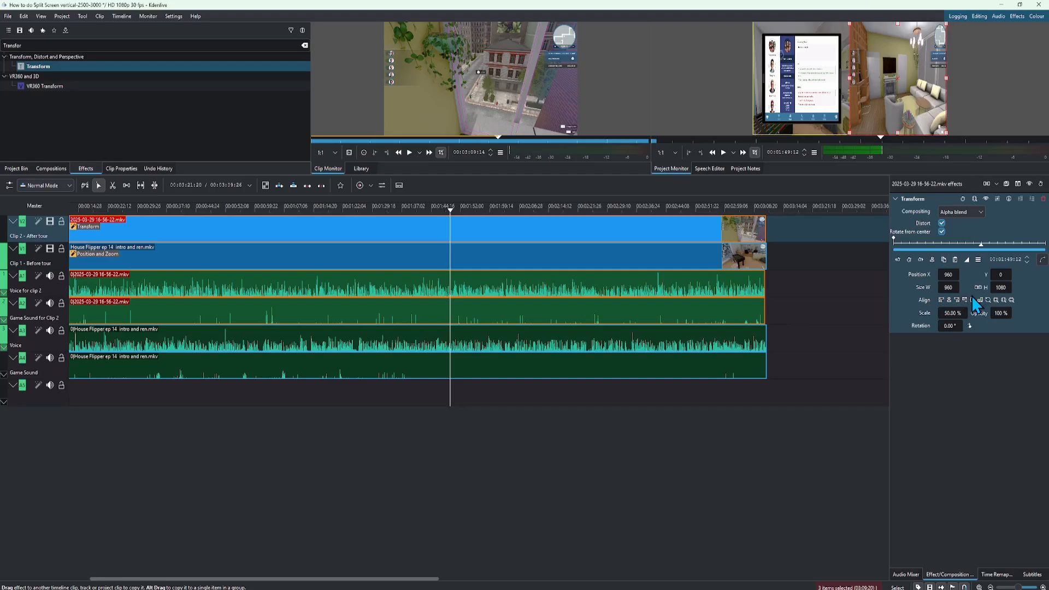
pyautogui.click(942, 301)
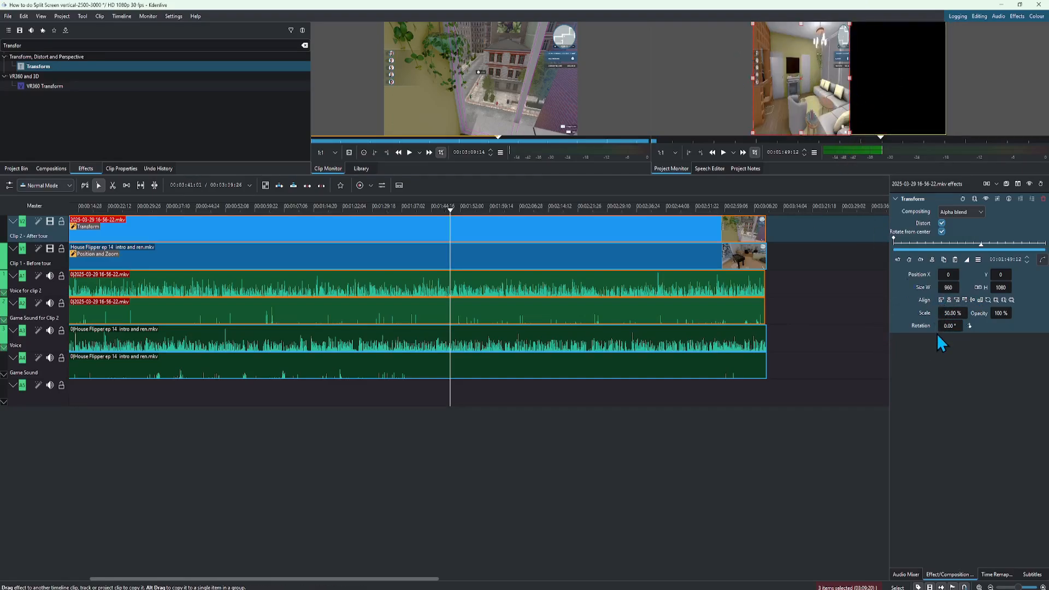
pyautogui.click(957, 301)
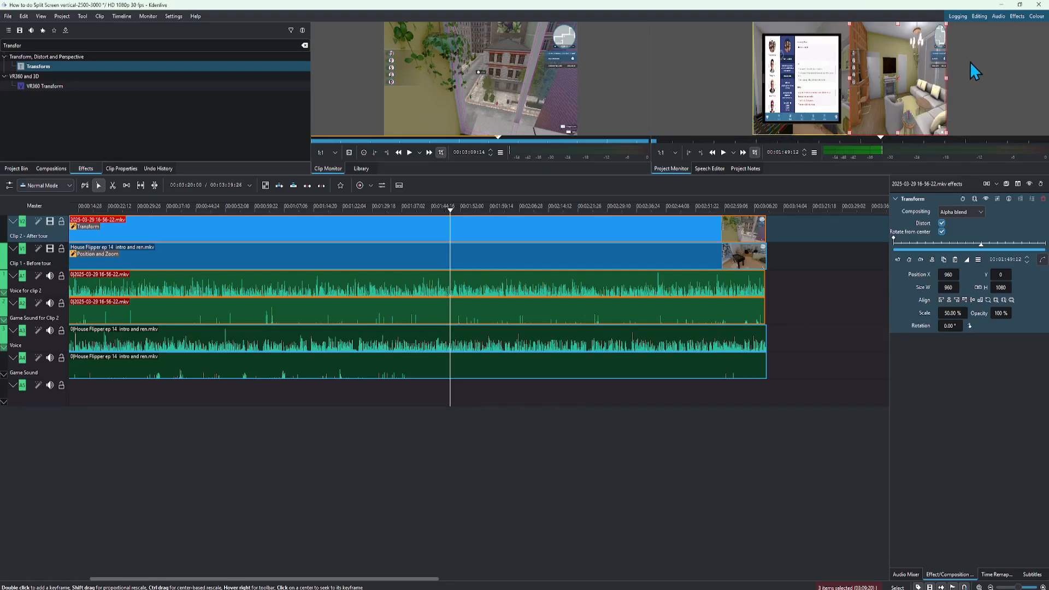
# Step: Preview the split screen in full screen from the start of the timeline
pyautogui.moveTo(81, 405)
pyautogui.mouseDown()
pyautogui.moveTo(53, 409)
pyautogui.moveTo(68, 404)
pyautogui.mouseUp()
pyautogui.moveTo(1042, 37)
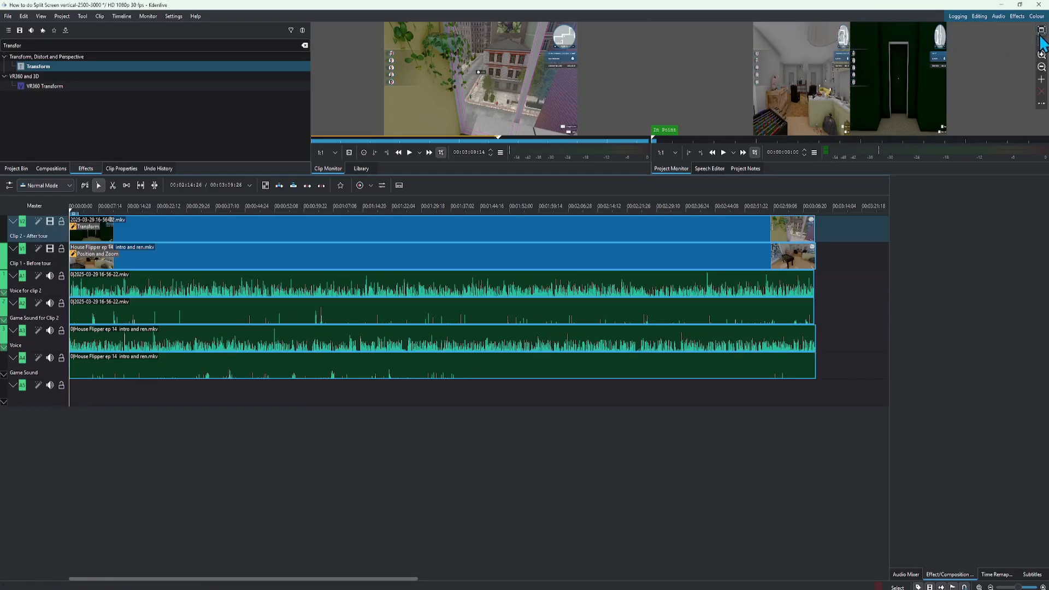
pyautogui.click(1041, 30)
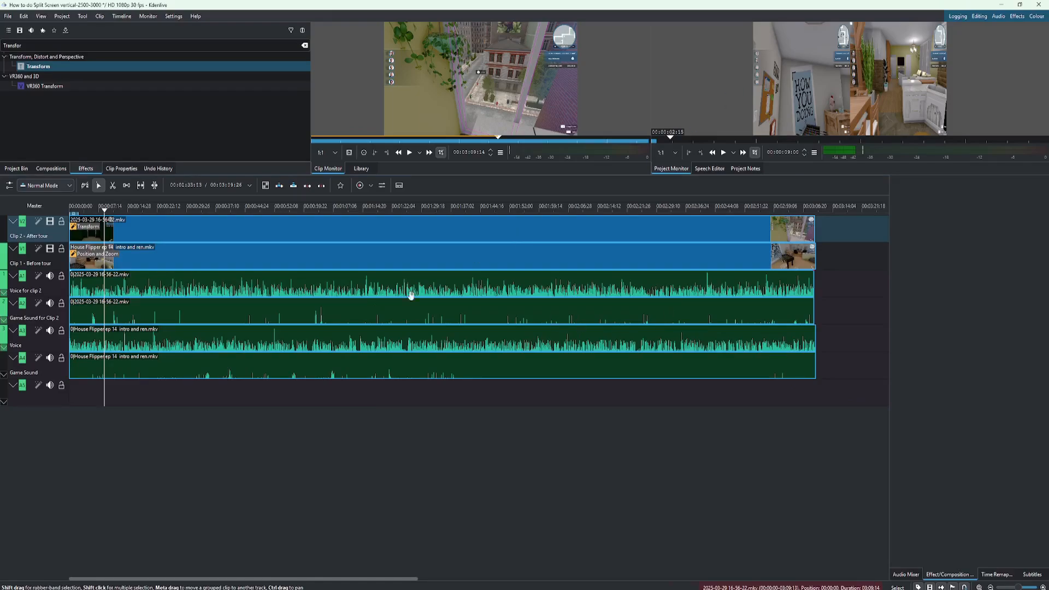
# Step: Mute the "Voice" track and ungroup the House Flipper video on "Clip 1 - Before tour" from its audio clips
pyautogui.click(178, 288)
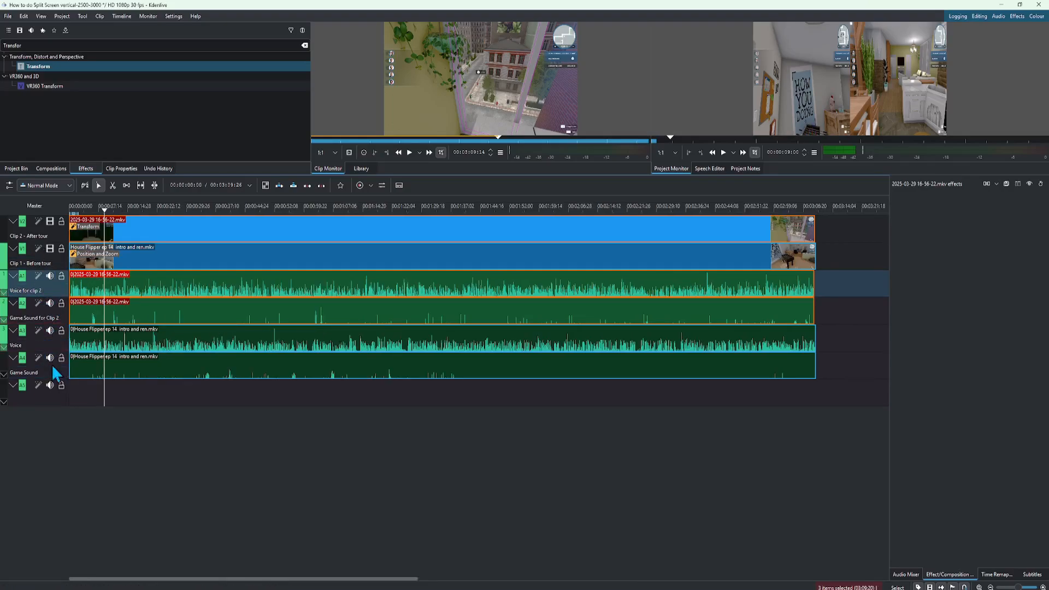
pyautogui.click(50, 331)
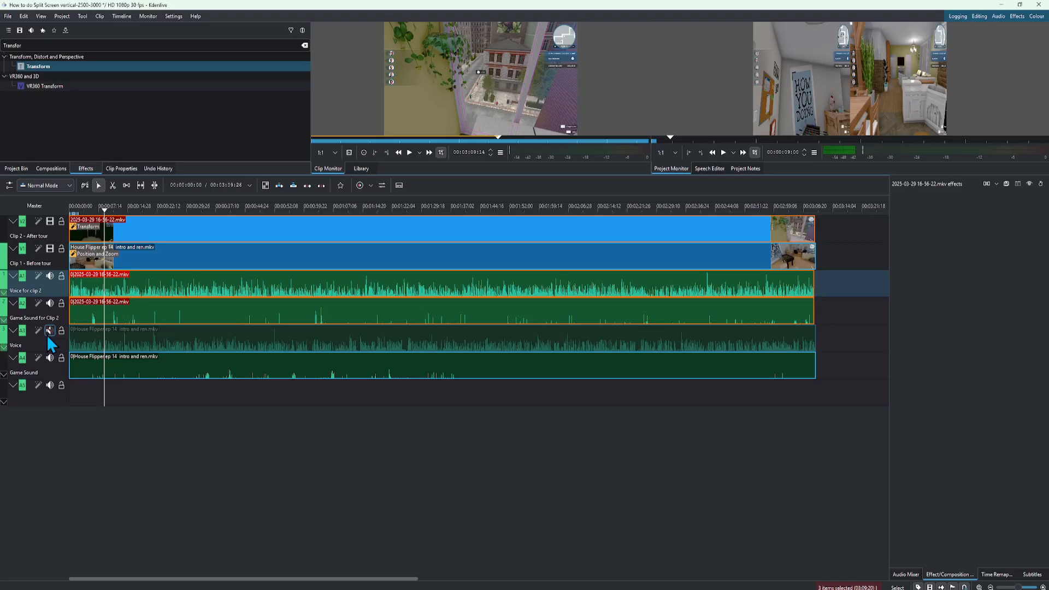
pyautogui.click(130, 259)
pyautogui.rightClick(130, 258)
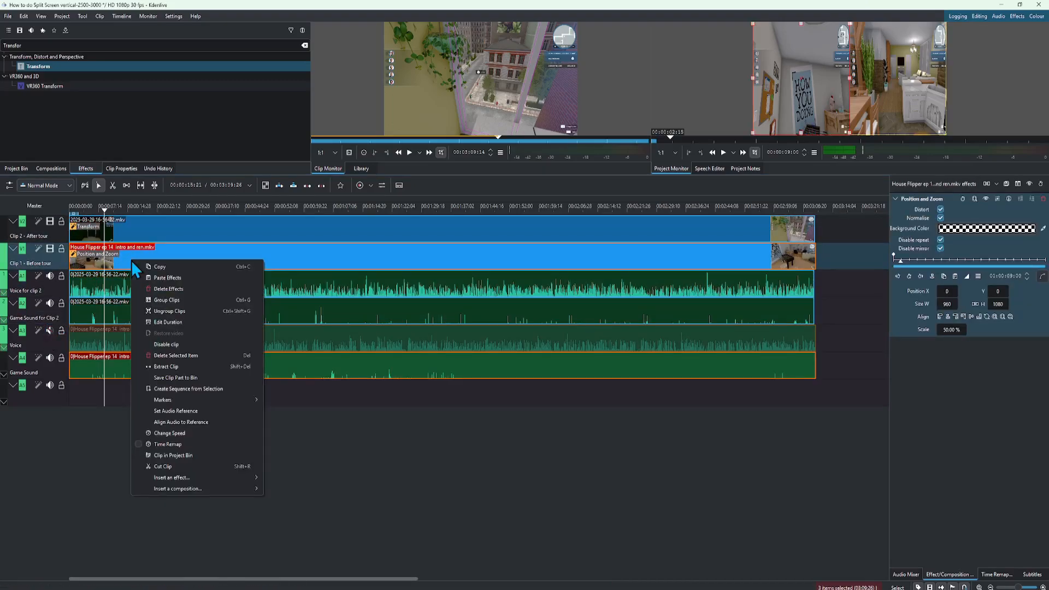
pyautogui.click(168, 311)
# Step: Try deleting the House Flipper audio clip from the muted "Voice" track, and undo the deletion
pyautogui.click(151, 344)
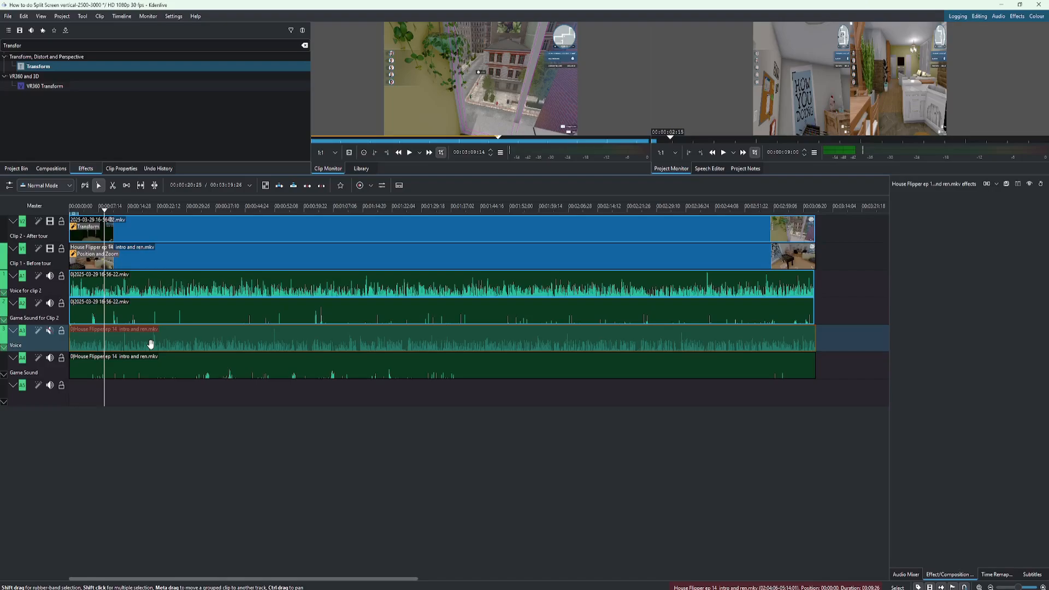
pyautogui.press('Delete')
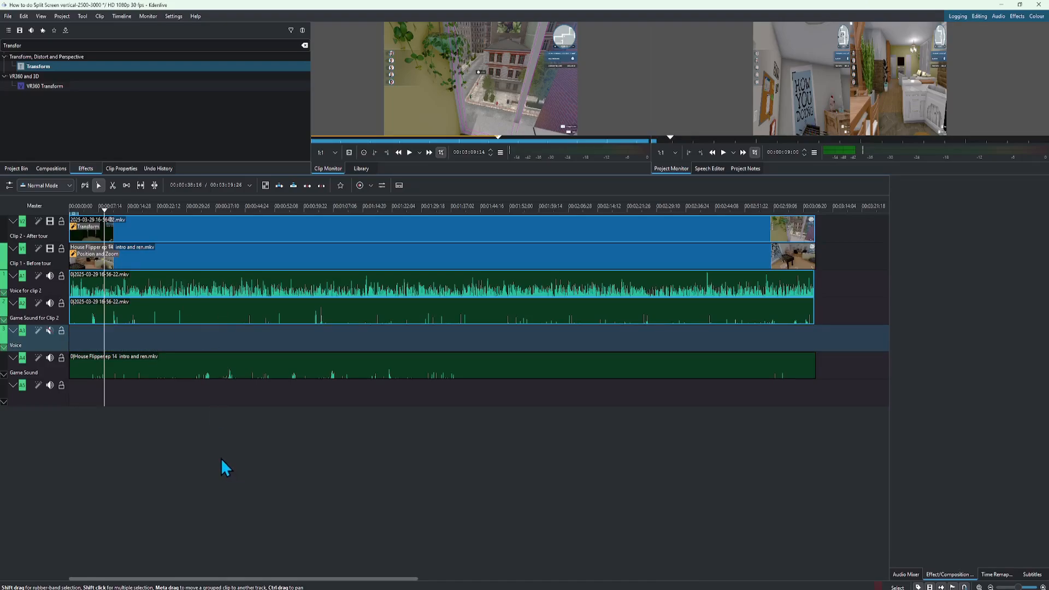
pyautogui.hotkey('ctrl', 'z')
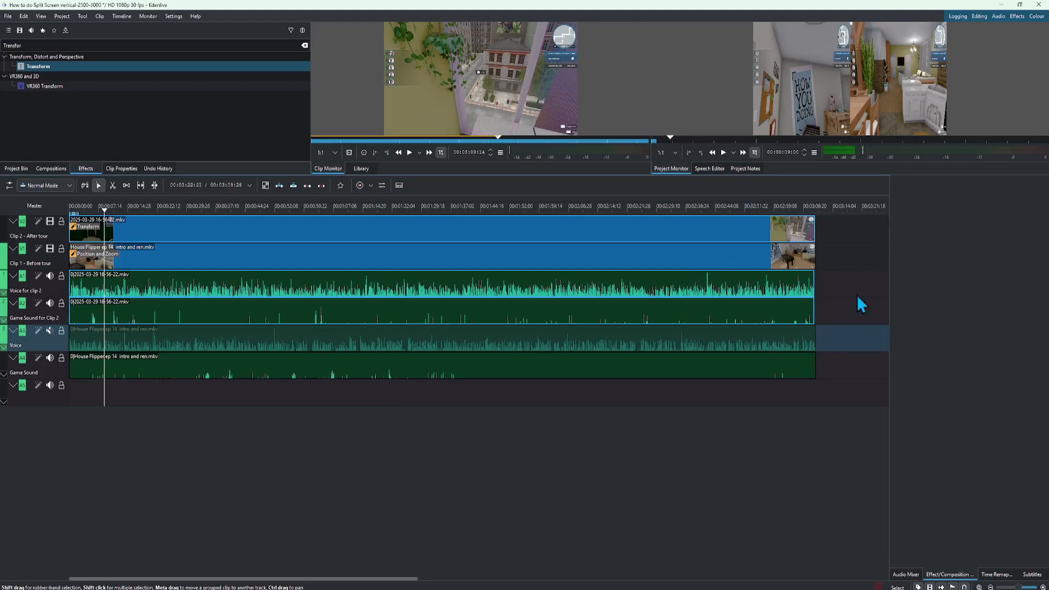
# Step: Delete the muted "Voice" track together with the empty audio track A5
pyautogui.hscroll(3, 820, 241)
pyautogui.hscroll(3, 816, 237)
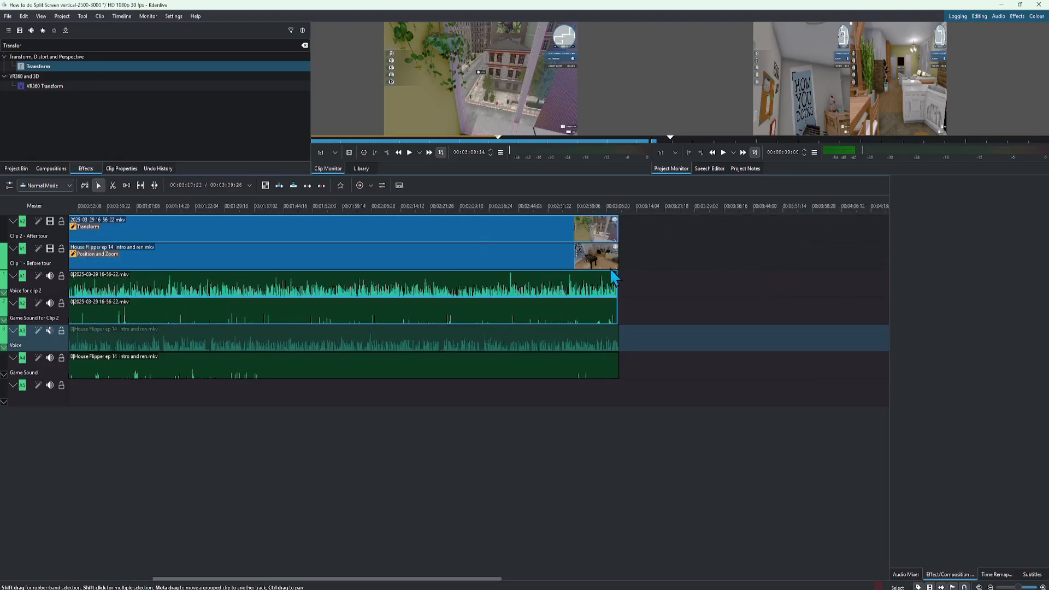
pyautogui.rightClick(39, 336)
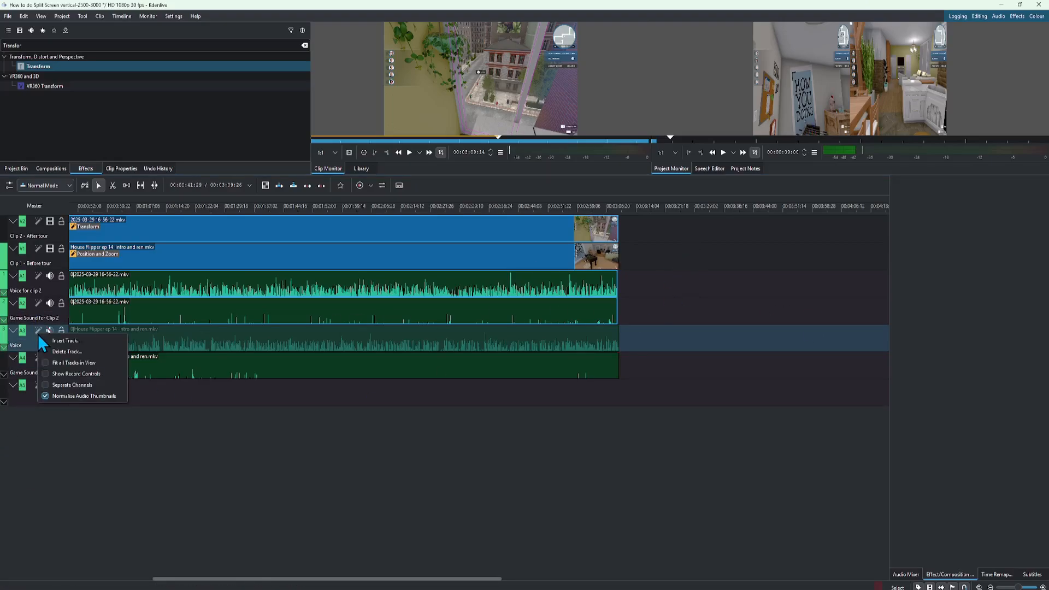
pyautogui.click(66, 353)
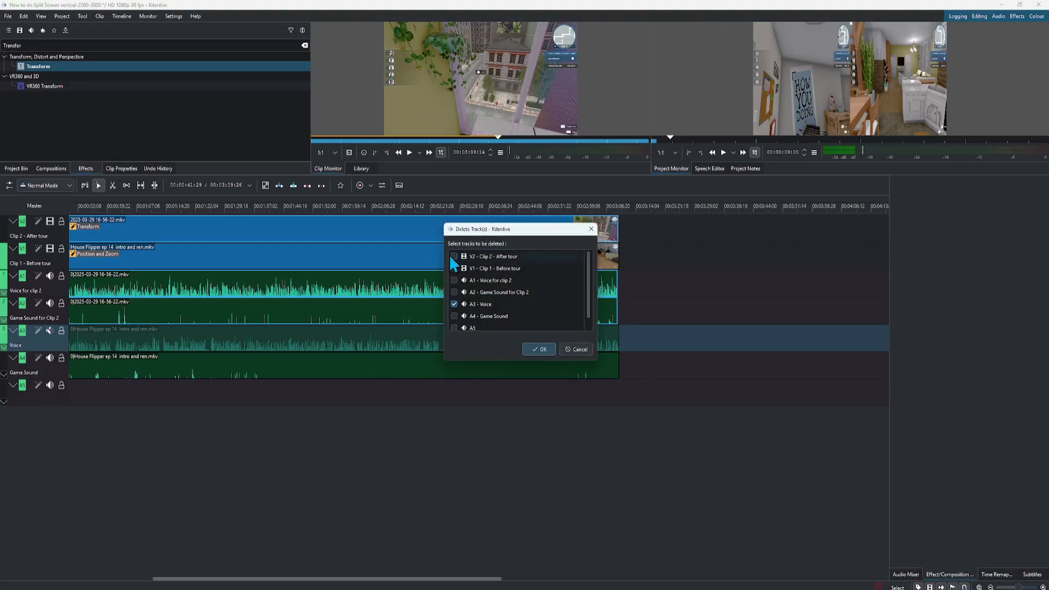
pyautogui.scroll(-1, 455, 298)
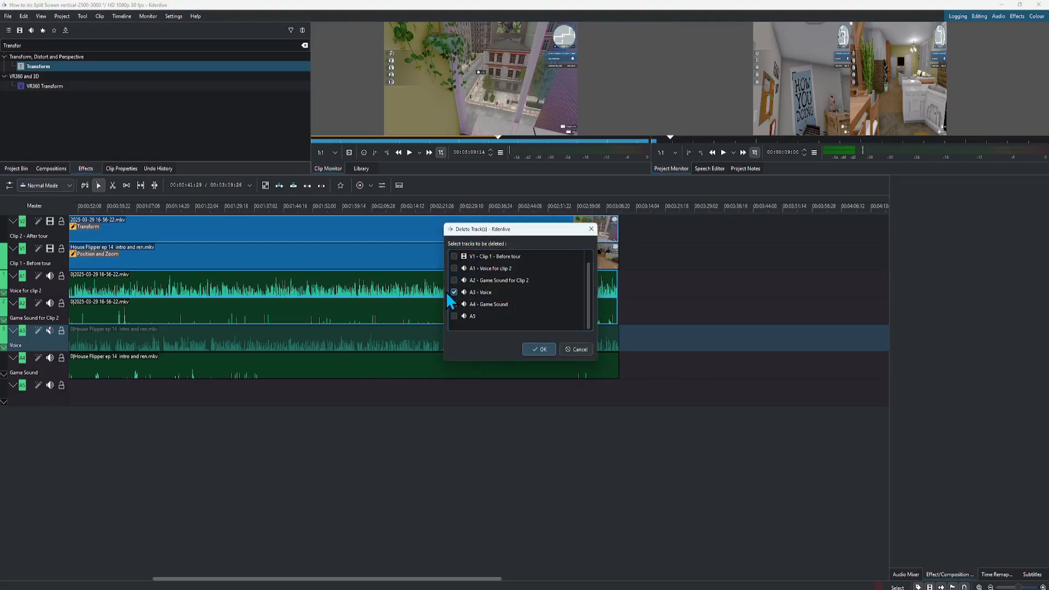
pyautogui.click(454, 317)
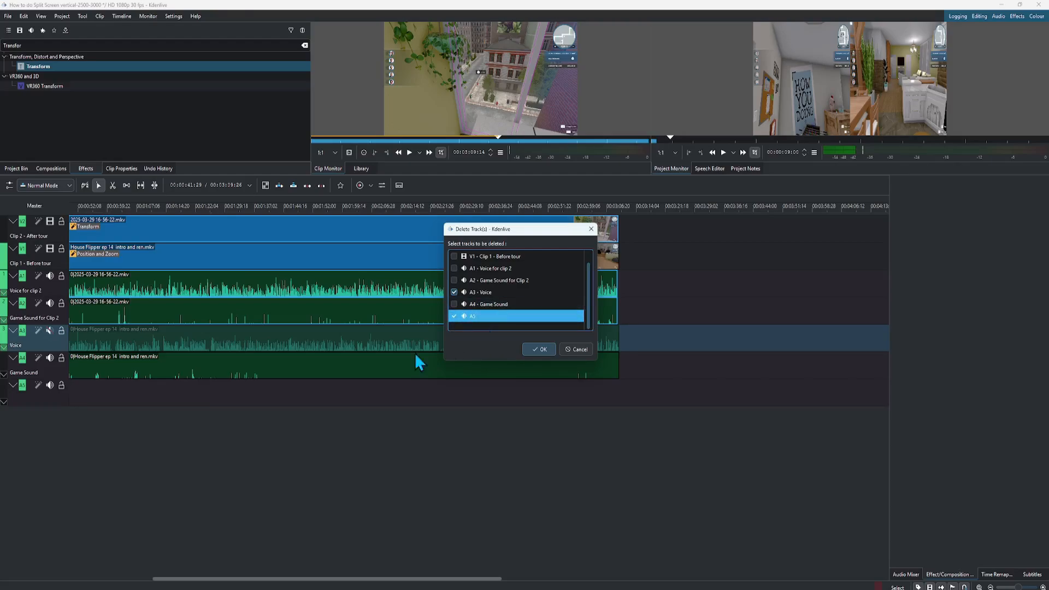
pyautogui.click(539, 348)
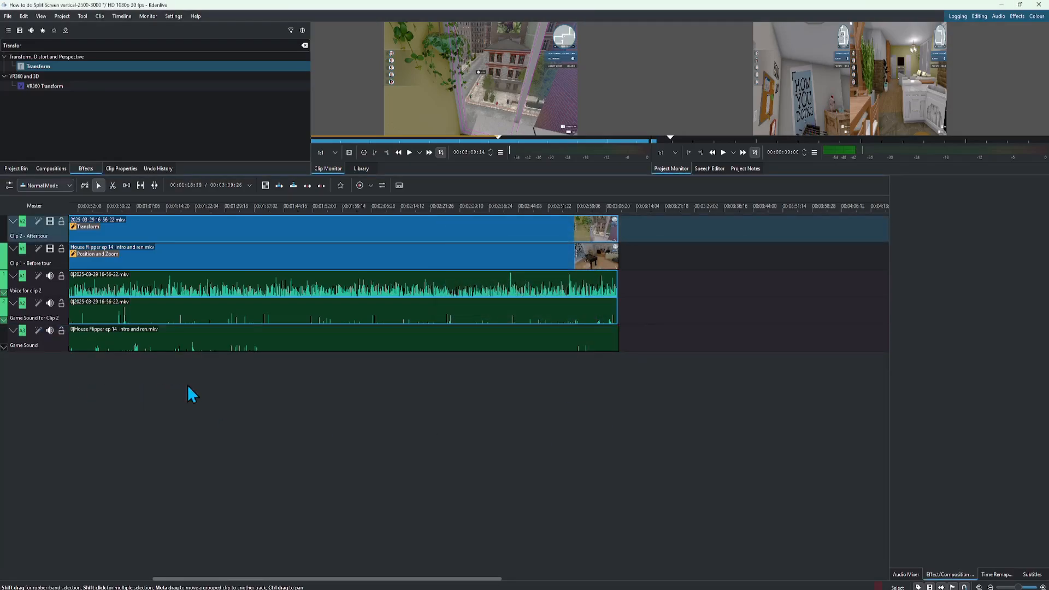
# Step: Play the split screen from the start of the timeline and pause it after about 20 seconds
pyautogui.hscroll(-5, 218, 392)
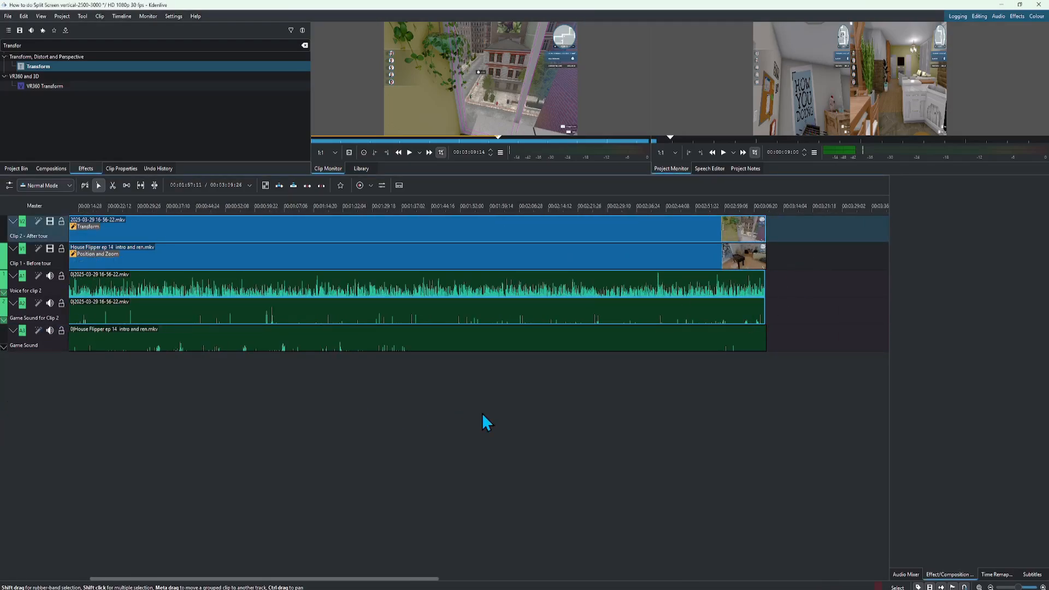
pyautogui.hscroll(-2, 485, 422)
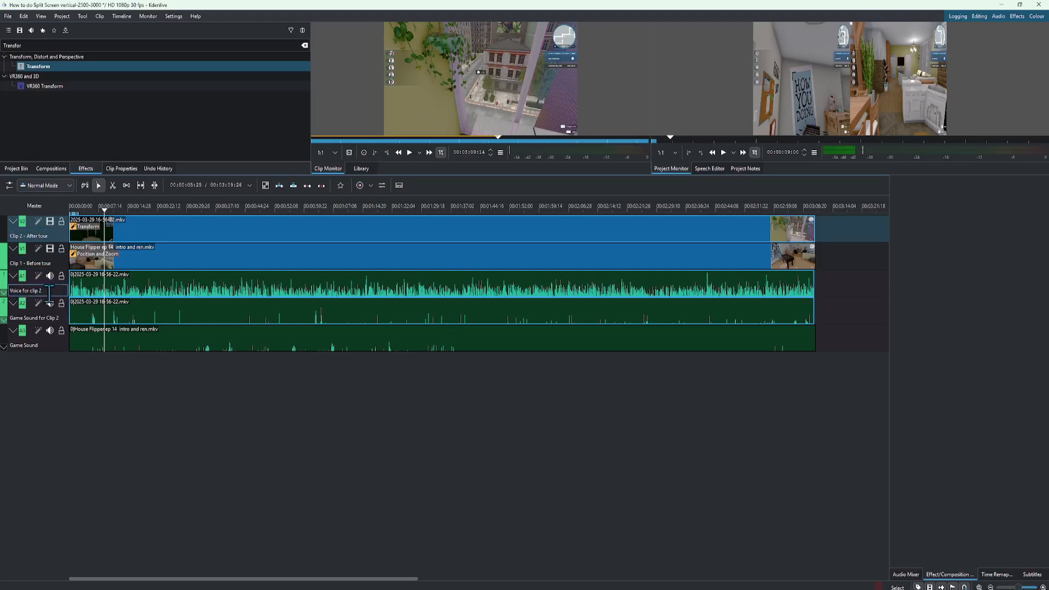
pyautogui.moveTo(101, 384); pyautogui.dragTo(68, 387)
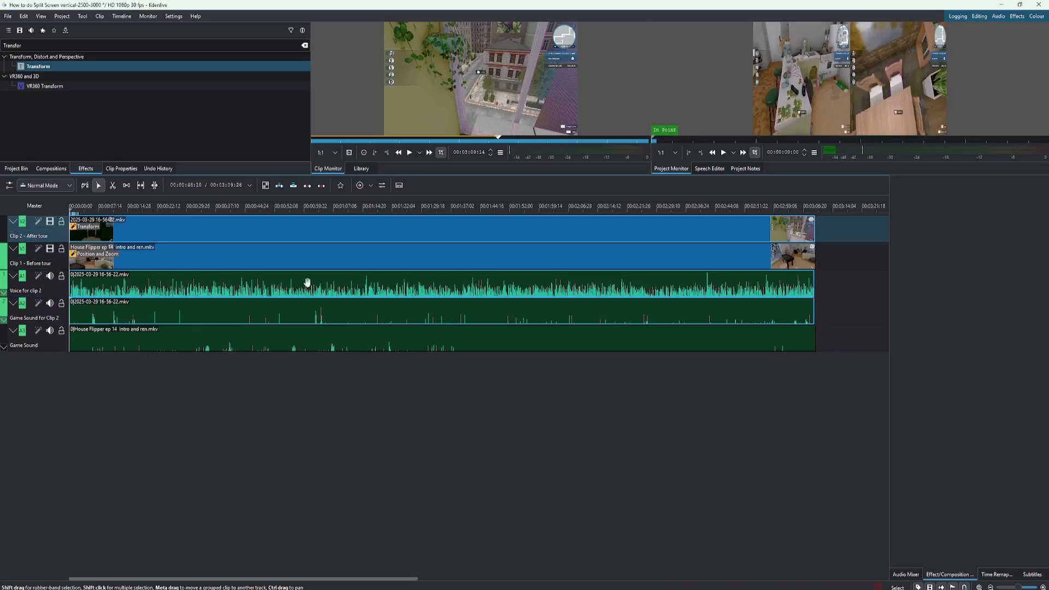
pyautogui.click(623, 270)
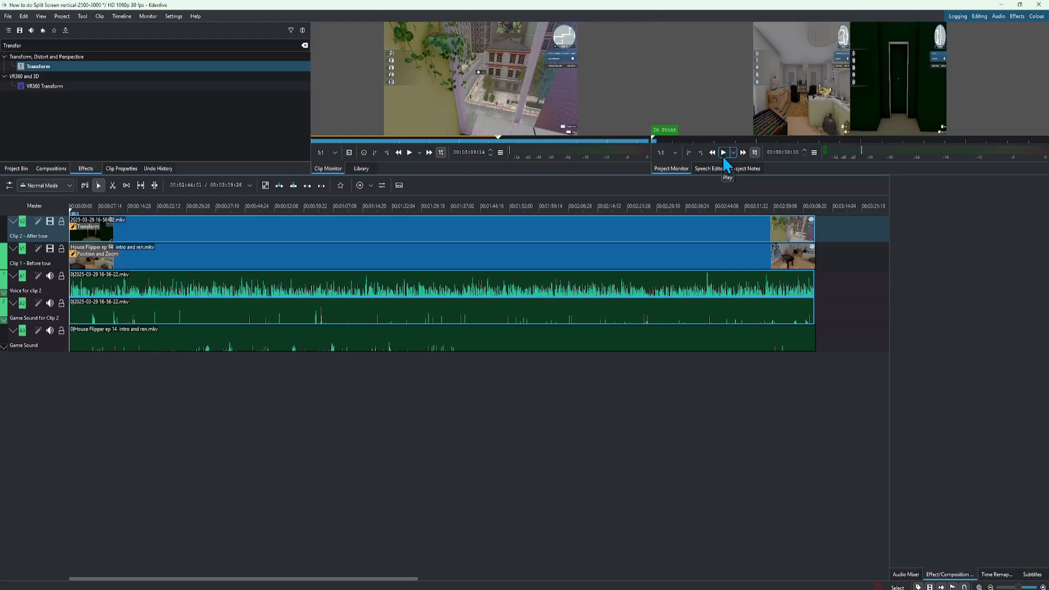
pyautogui.click(724, 153)
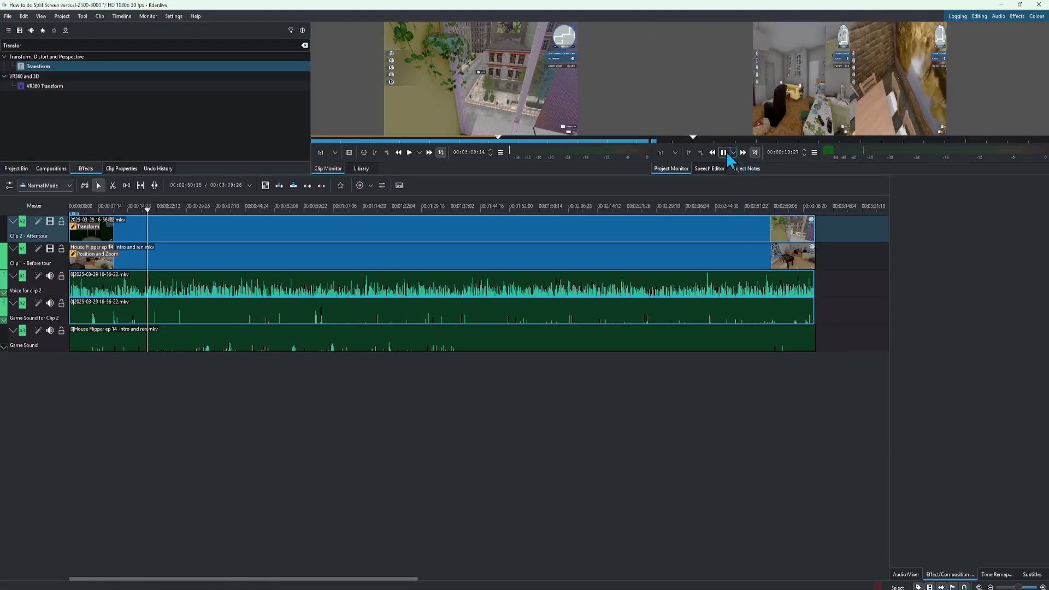
pyautogui.click(723, 152)
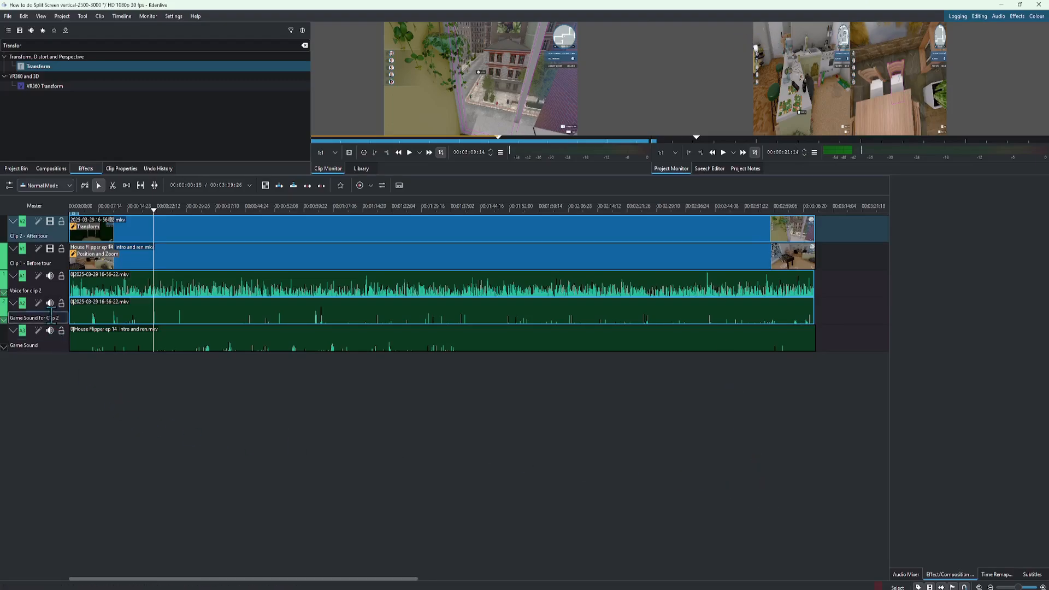
# Step: Insert one video track named "Text" above the "Clip 2 - After tour" track
pyautogui.rightClick(8, 229)
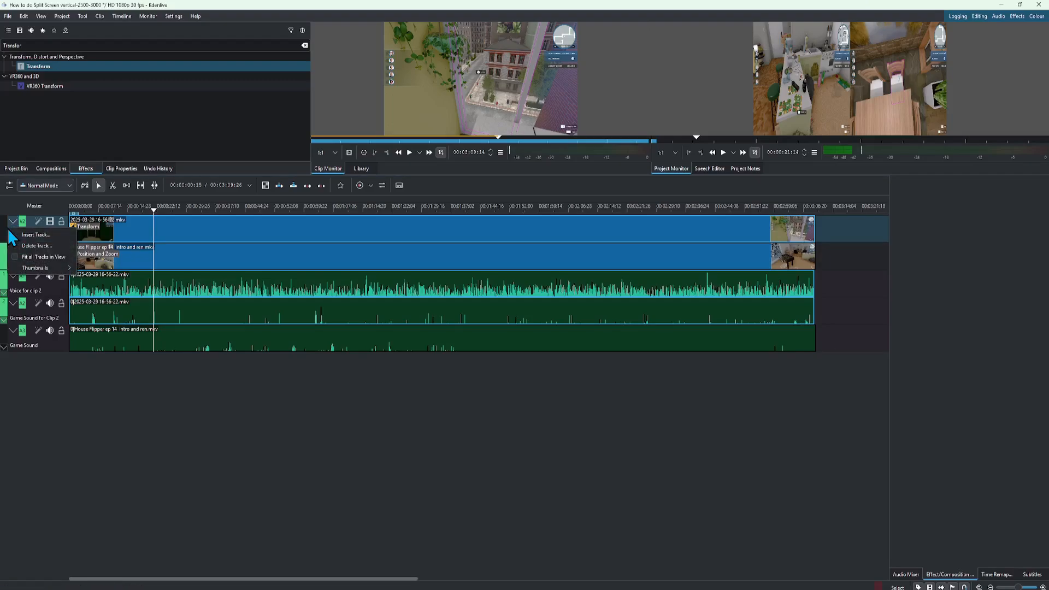
pyautogui.click(29, 232)
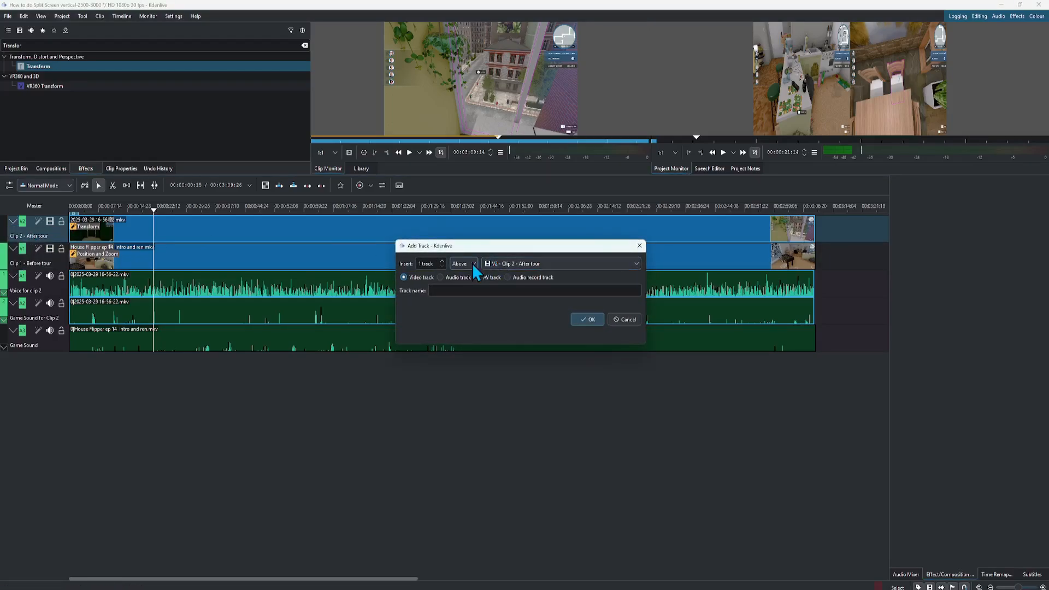
pyautogui.click(432, 289)
pyautogui.press('capslock')
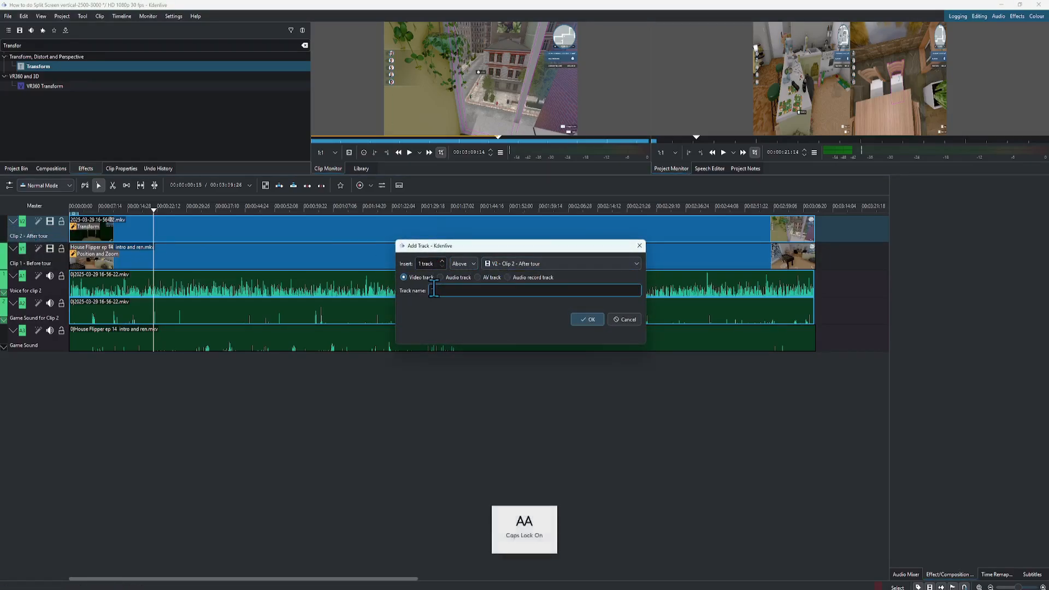
pyautogui.write('T')
pyautogui.press('capslock')
pyautogui.write('ext')
pyautogui.press('Return')
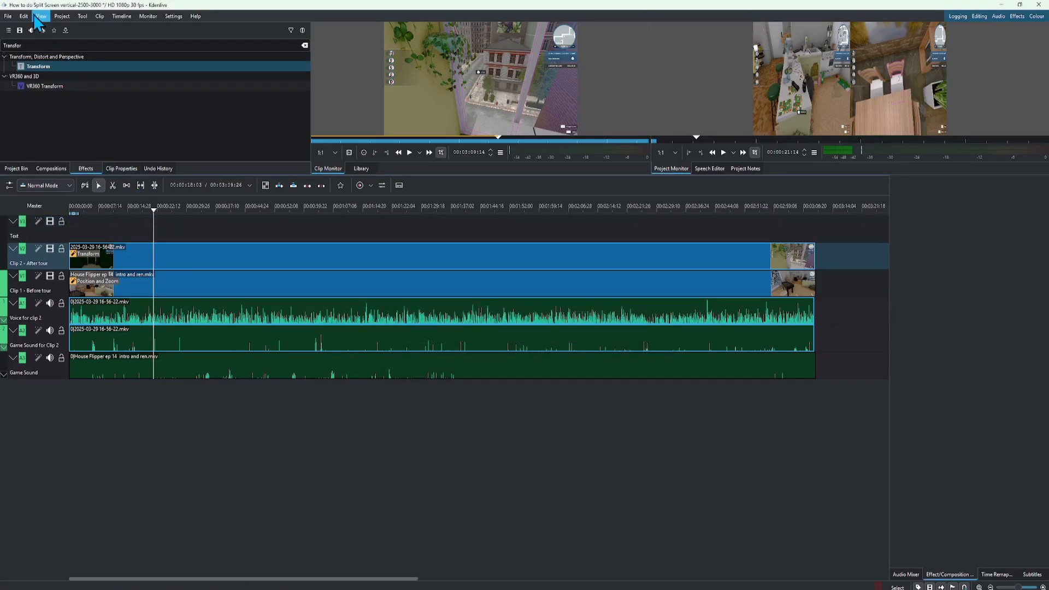
# Step: Start a new title clip and compare its canvas with the video background hidden and shown, leaving it shown
pyautogui.click(16, 169)
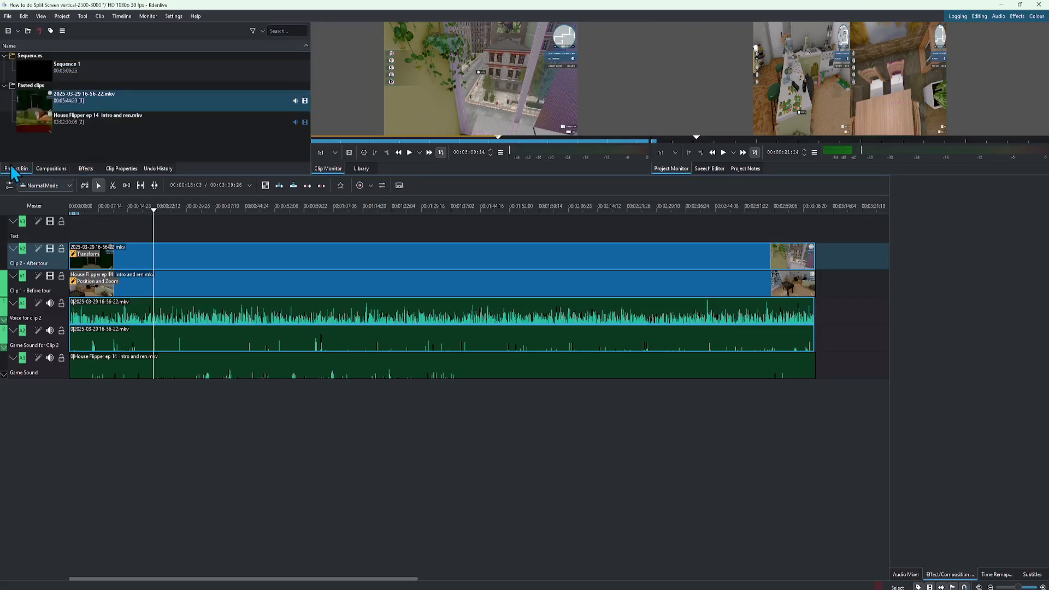
pyautogui.click(17, 31)
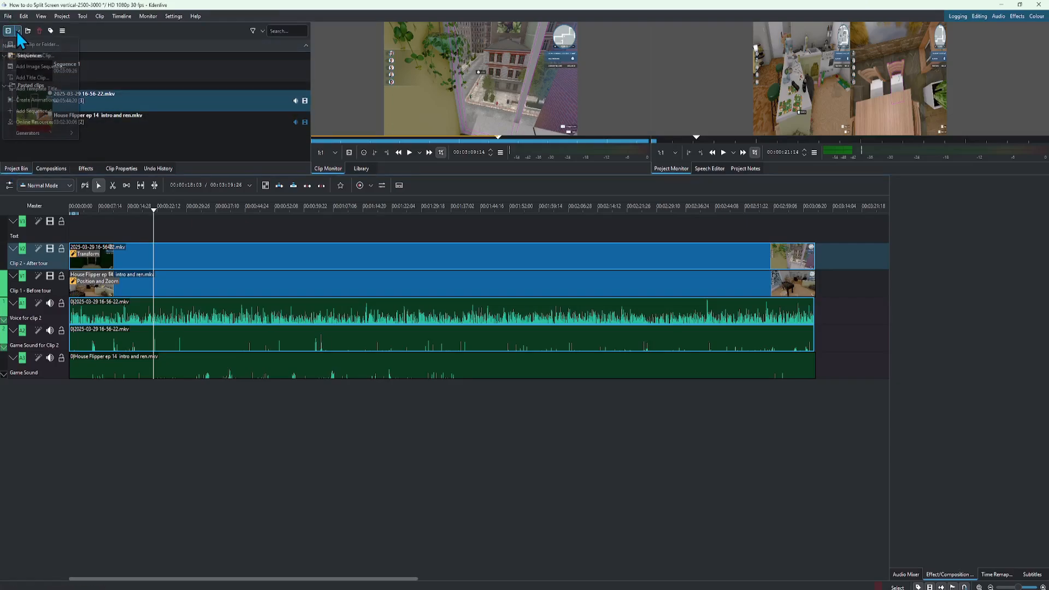
pyautogui.click(28, 77)
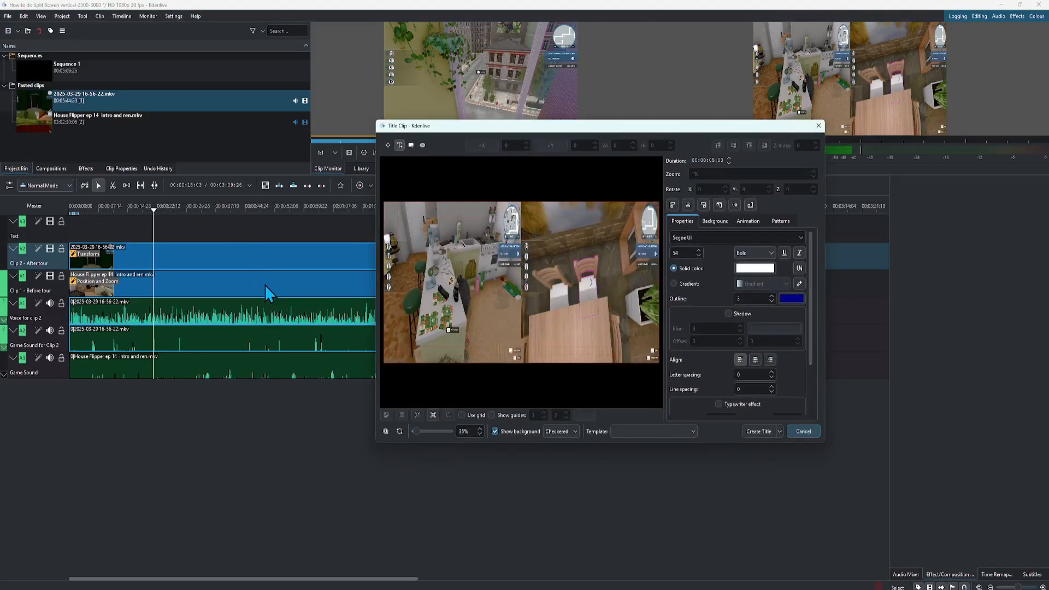
pyautogui.click(496, 432)
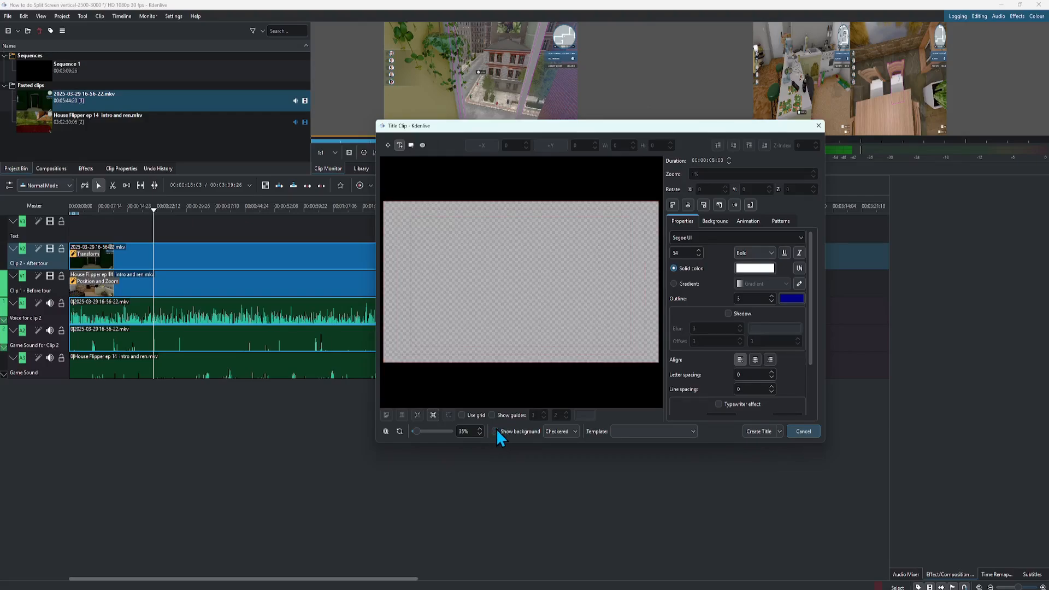
pyautogui.click(495, 432)
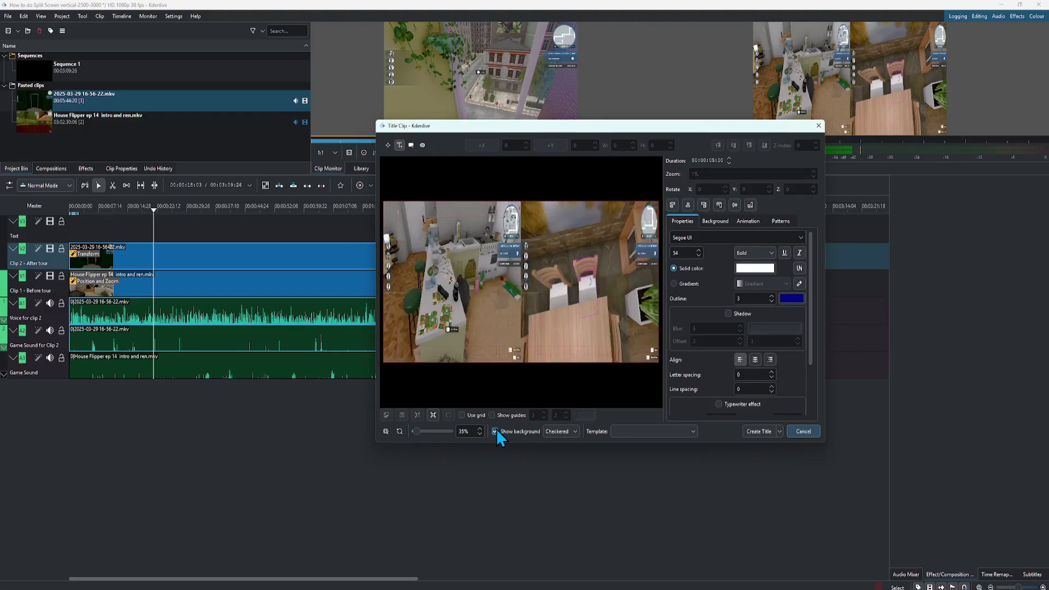
pyautogui.click(495, 431)
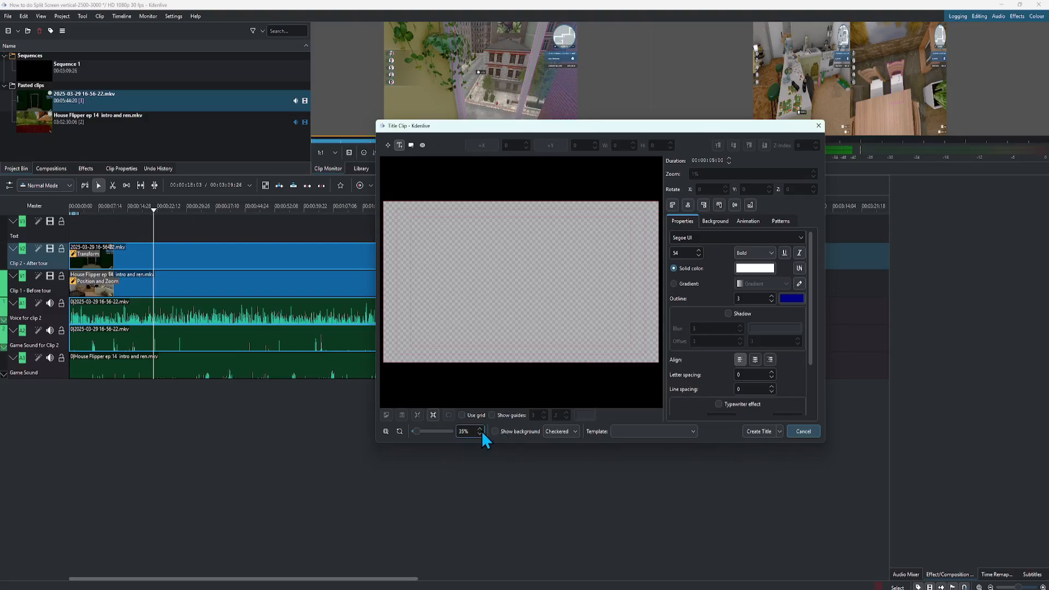
pyautogui.click(495, 431)
# Step: Add the text "Before" near the upper-left corner of the before video, at about X 114, Y 64, and create the title
pyautogui.click(428, 226)
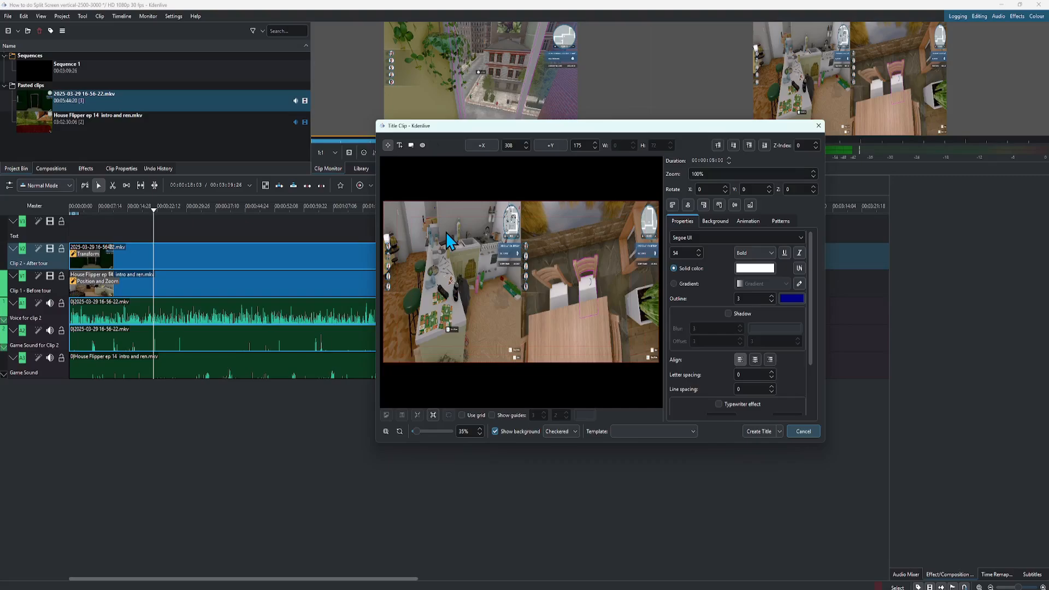
pyautogui.press('capslock')
pyautogui.write('Before')
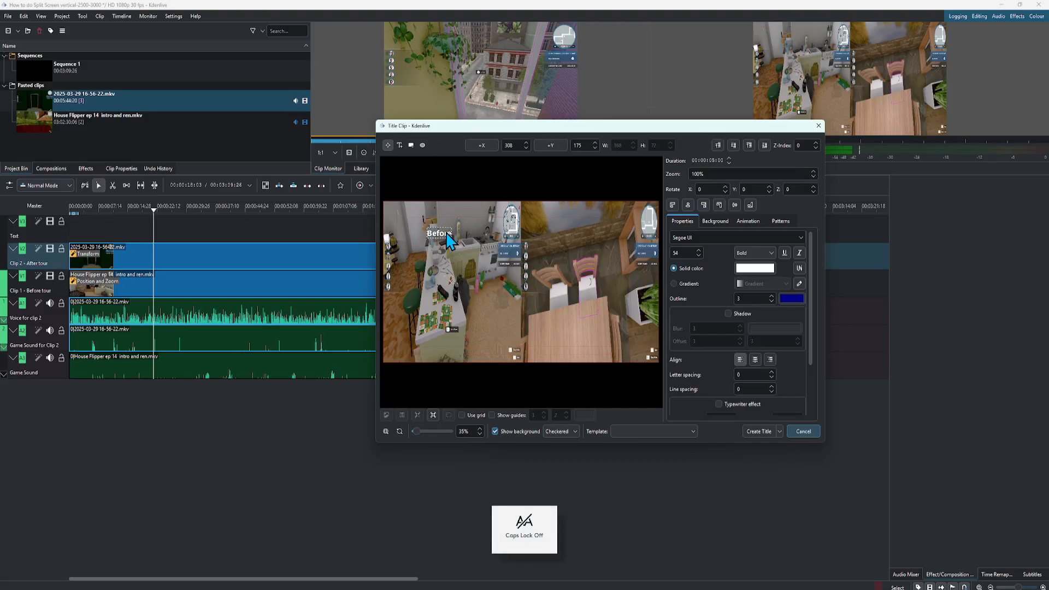
pyautogui.click(527, 269)
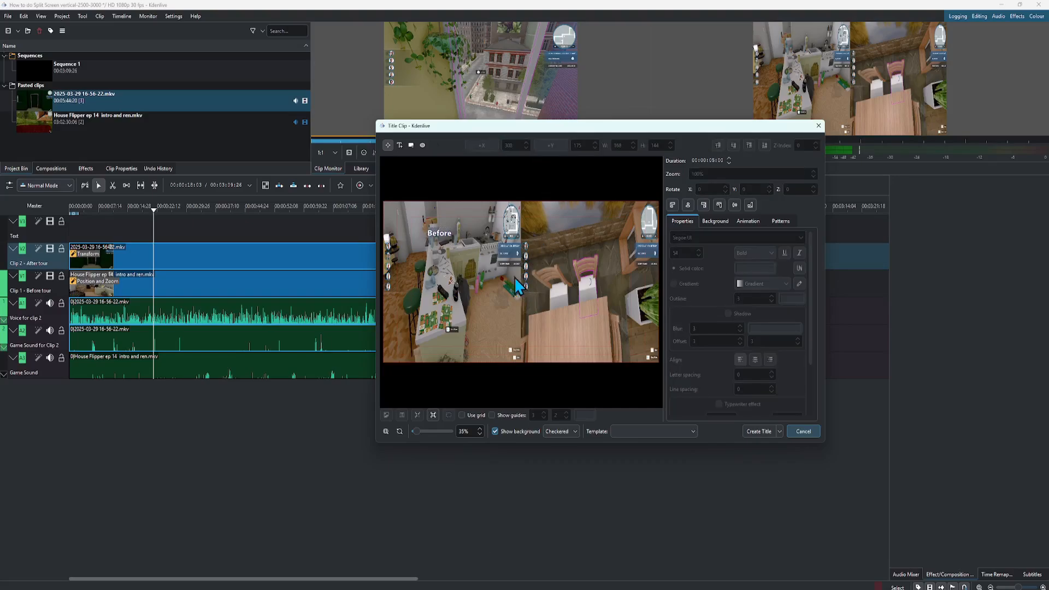
pyautogui.moveTo(439, 230); pyautogui.dragTo(417, 215)
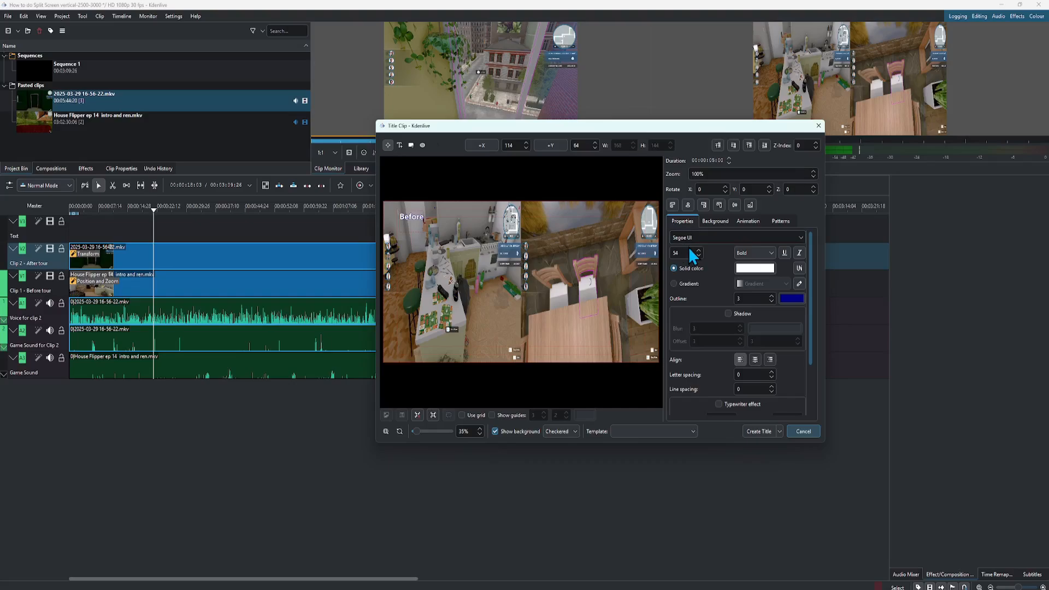
pyautogui.click(801, 240)
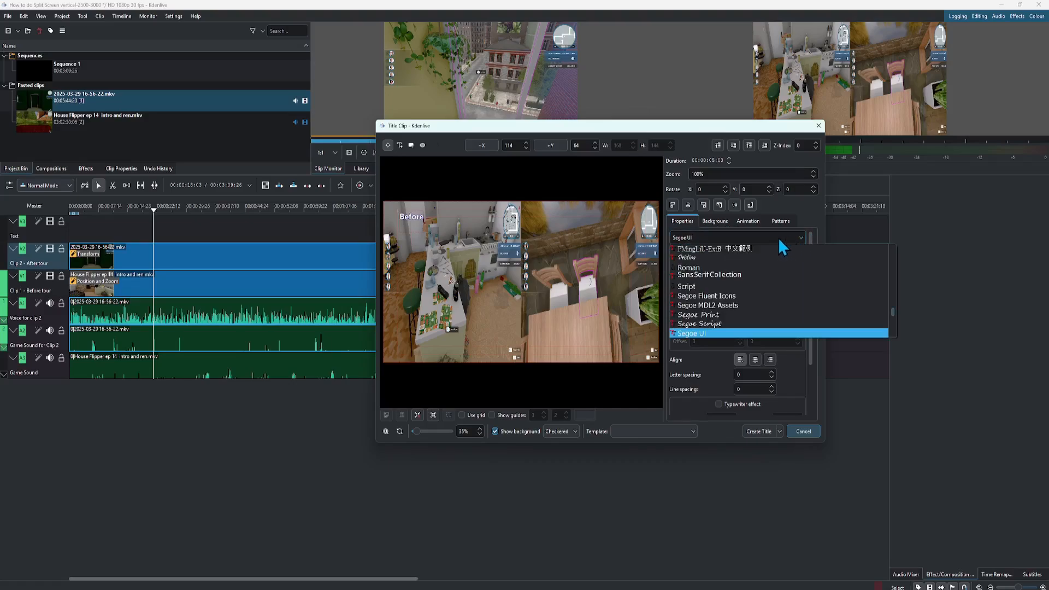
pyautogui.click(674, 392)
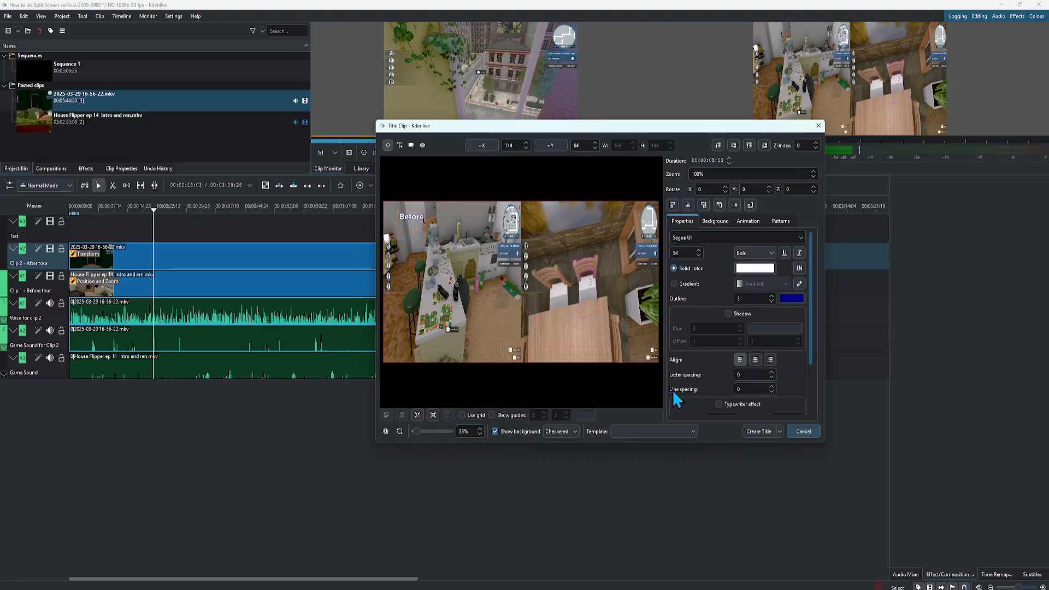
pyautogui.click(765, 425)
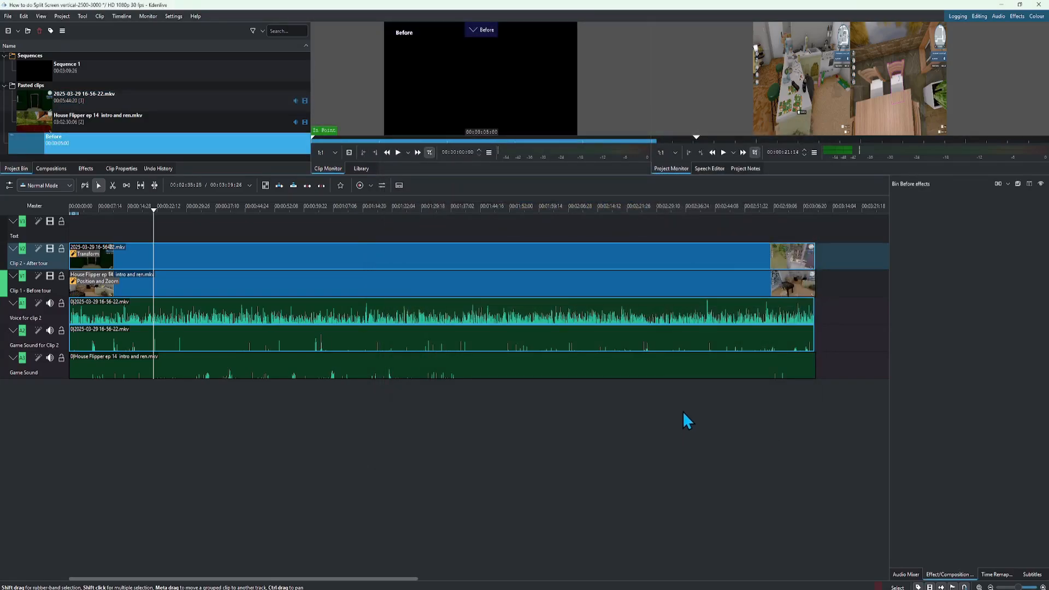
# Step: Place the "Before" title at the start of the "Text" track and play the opening seconds to check it
pyautogui.click(14, 147)
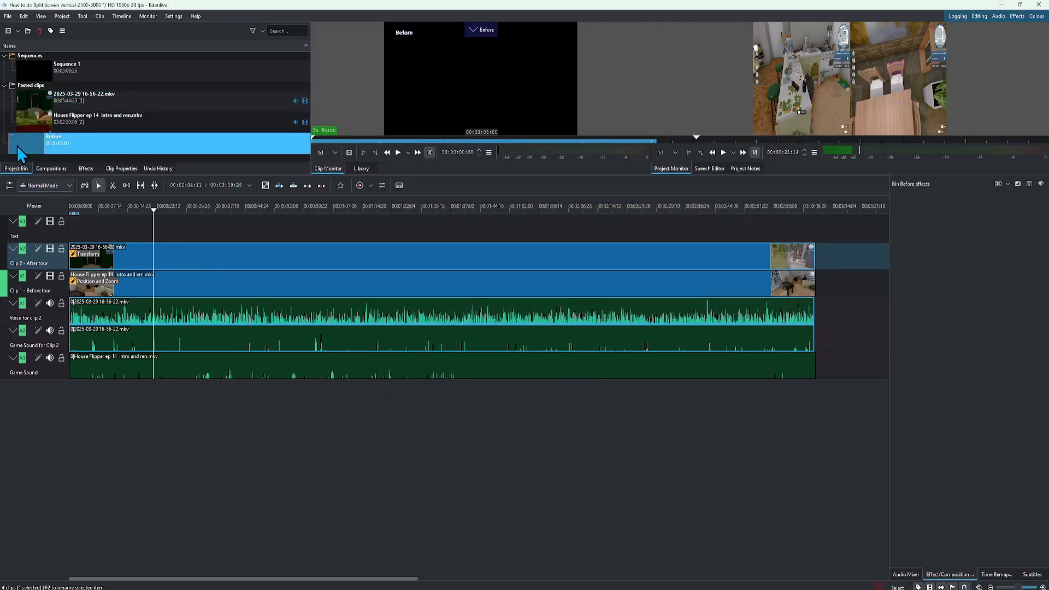
pyautogui.moveTo(18, 145); pyautogui.dragTo(70, 208)
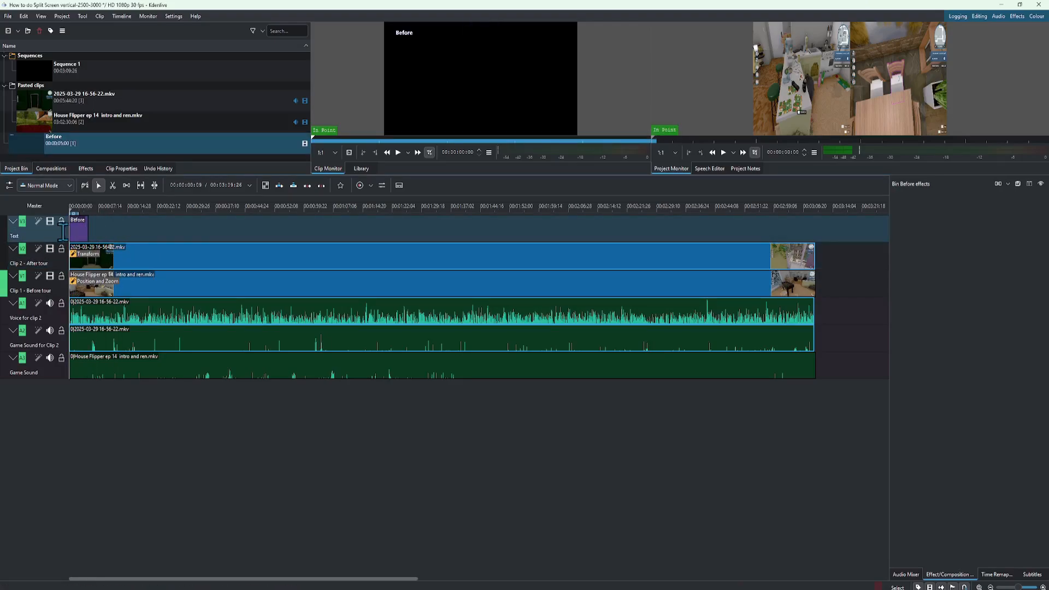
pyautogui.click(722, 152)
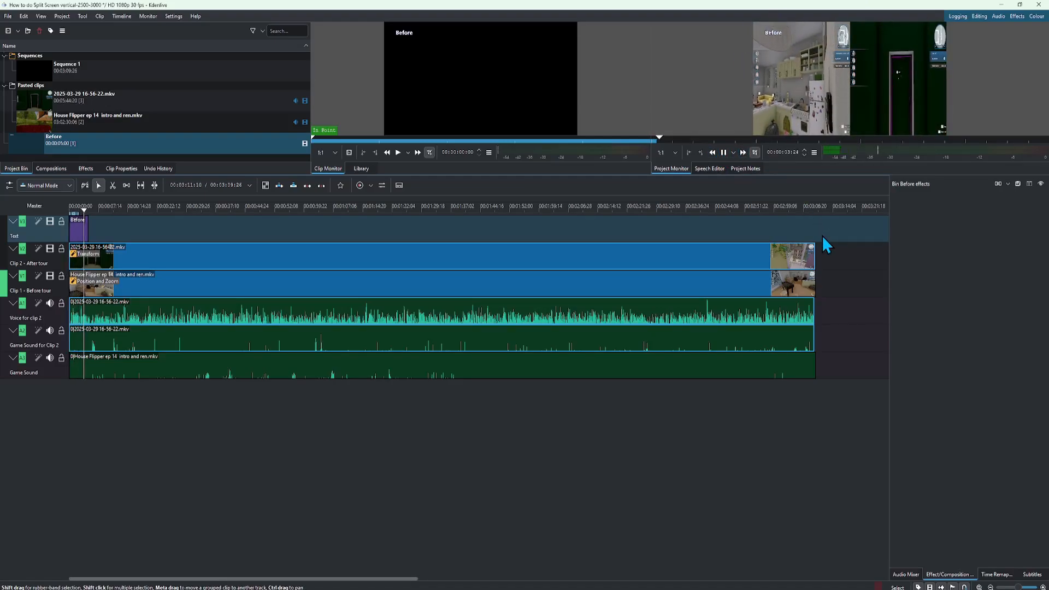
pyautogui.click(724, 153)
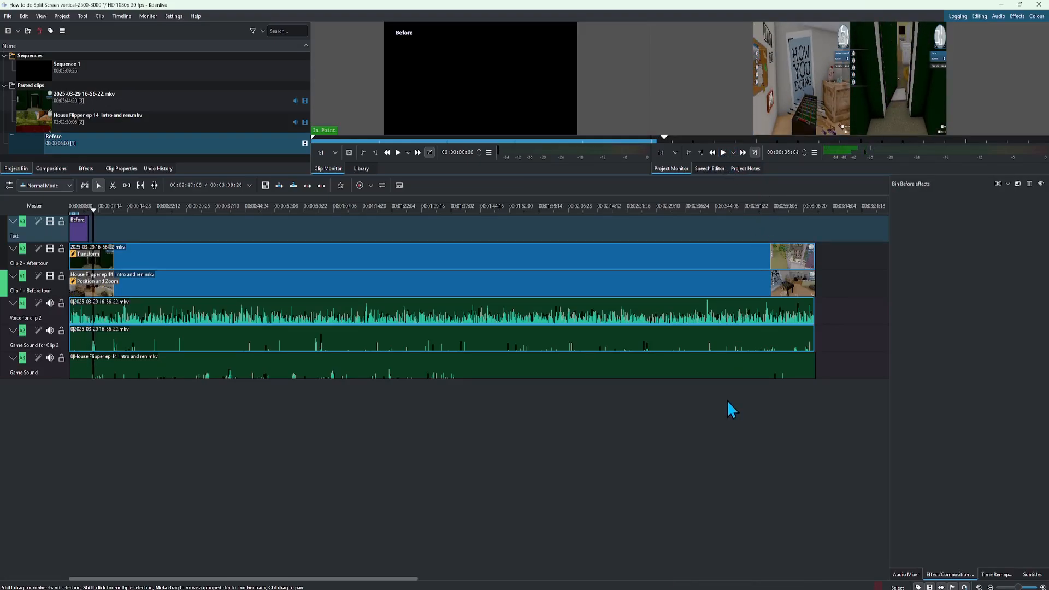